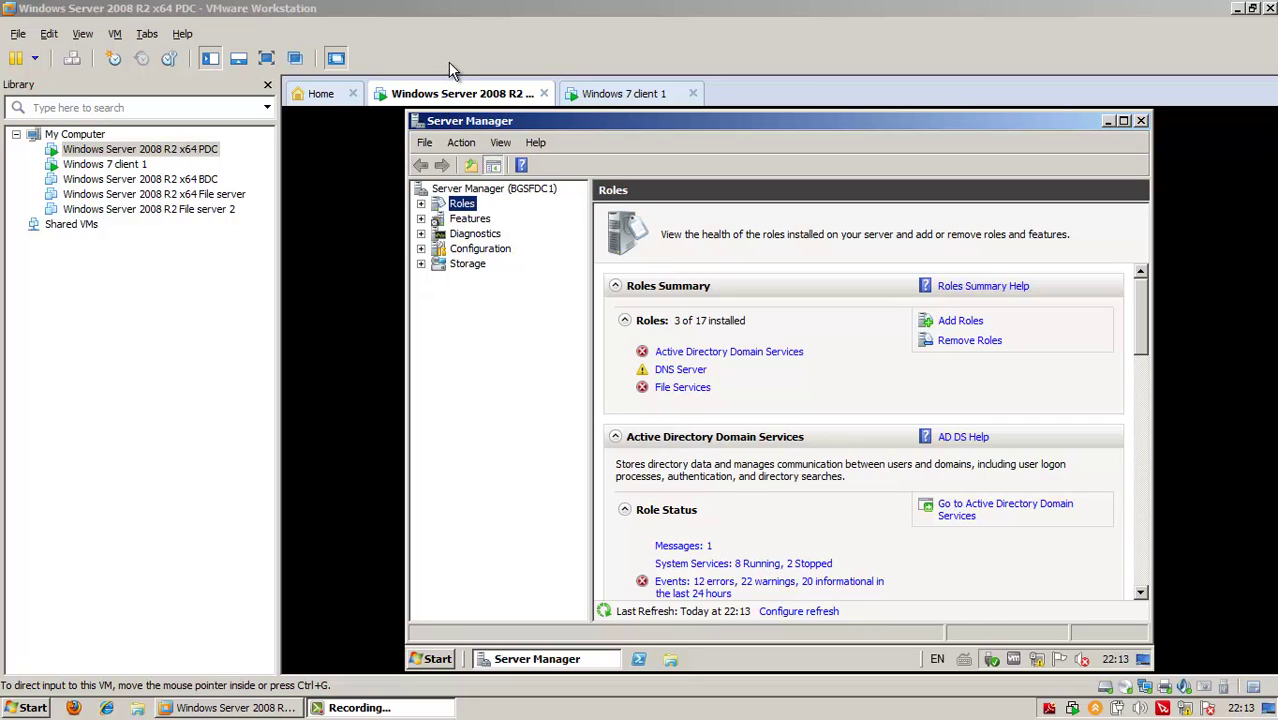
Focus the Windows Server 2008 R2 PDC virtual machine showing Server Manager's Roles page
{"action": "left_click", "coordinate": [490, 52]}
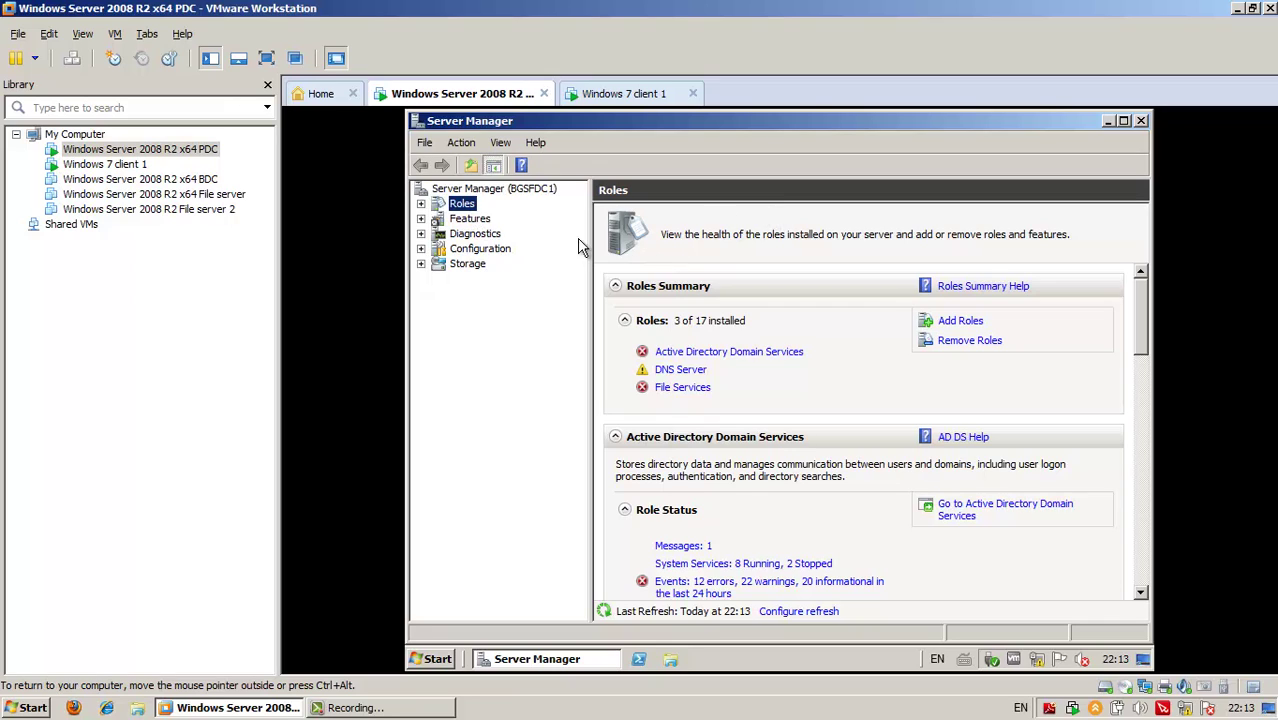
Launch Add Roles, select Remote Desktop Services, and advance to Select Role Services
{"action": "right_click", "coordinate": [465, 206]}
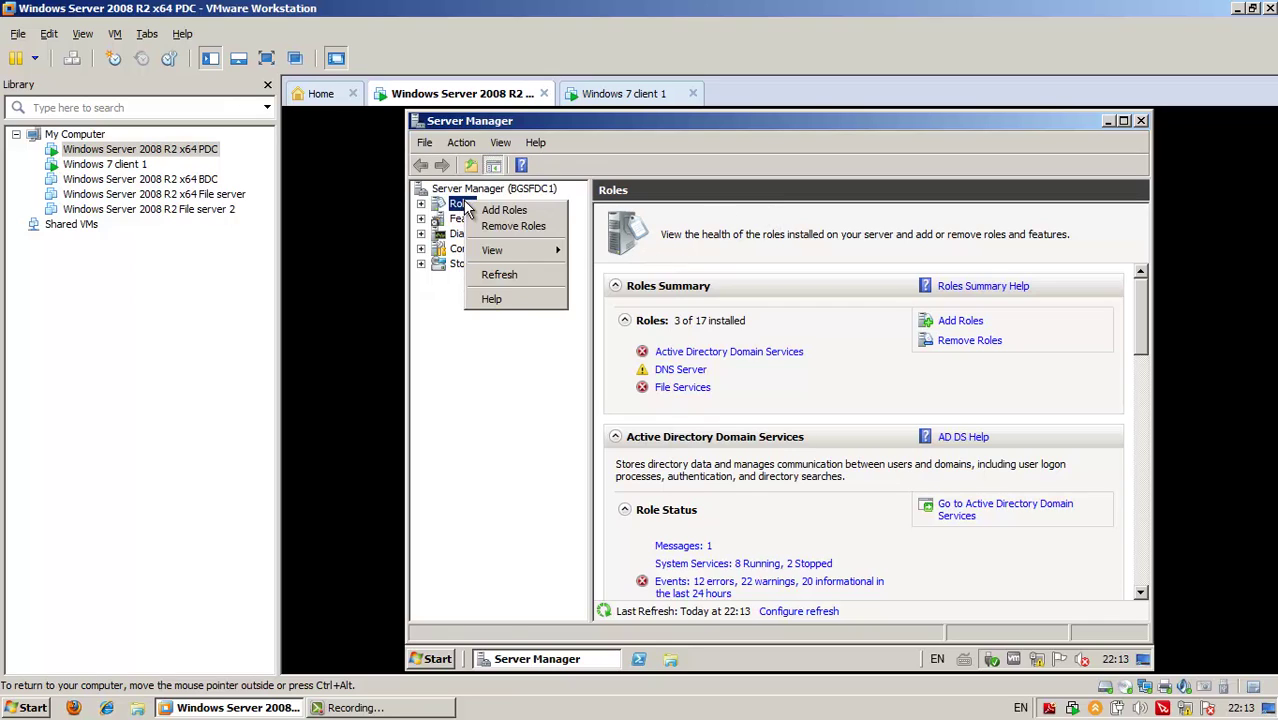
{"action": "left_click", "coordinate": [497, 209]}
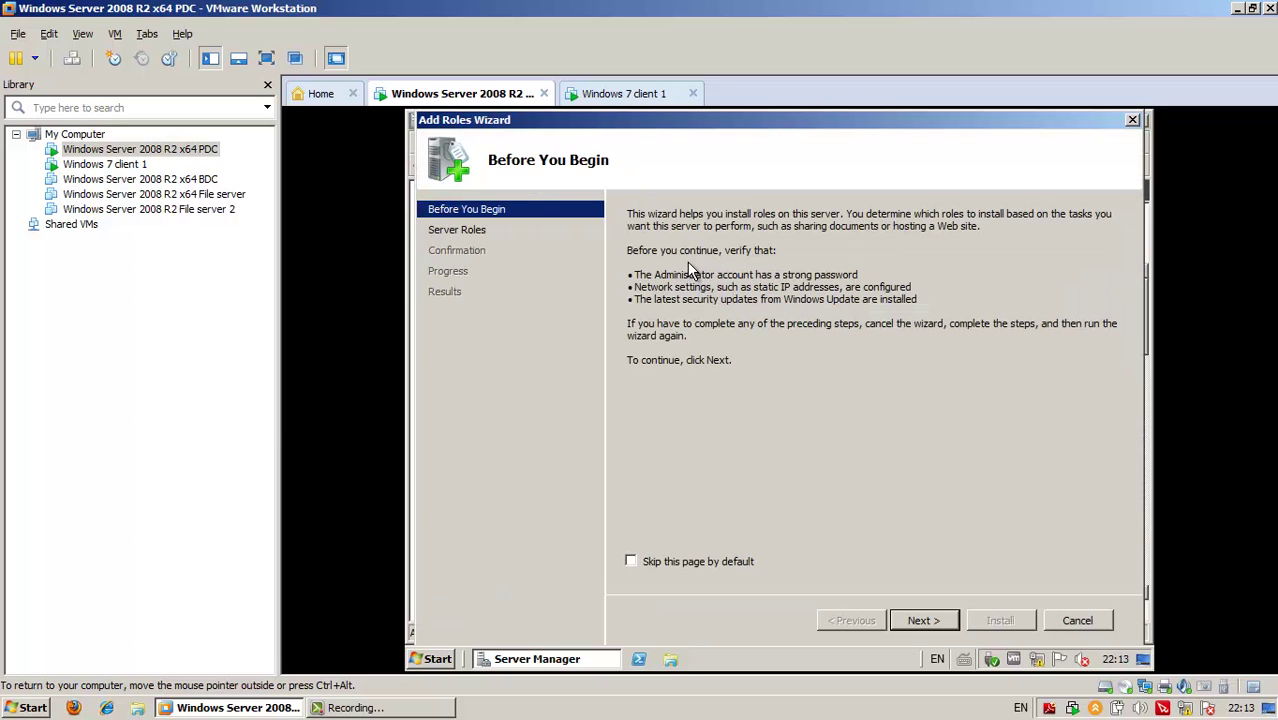
{"action": "left_click", "coordinate": [948, 624]}
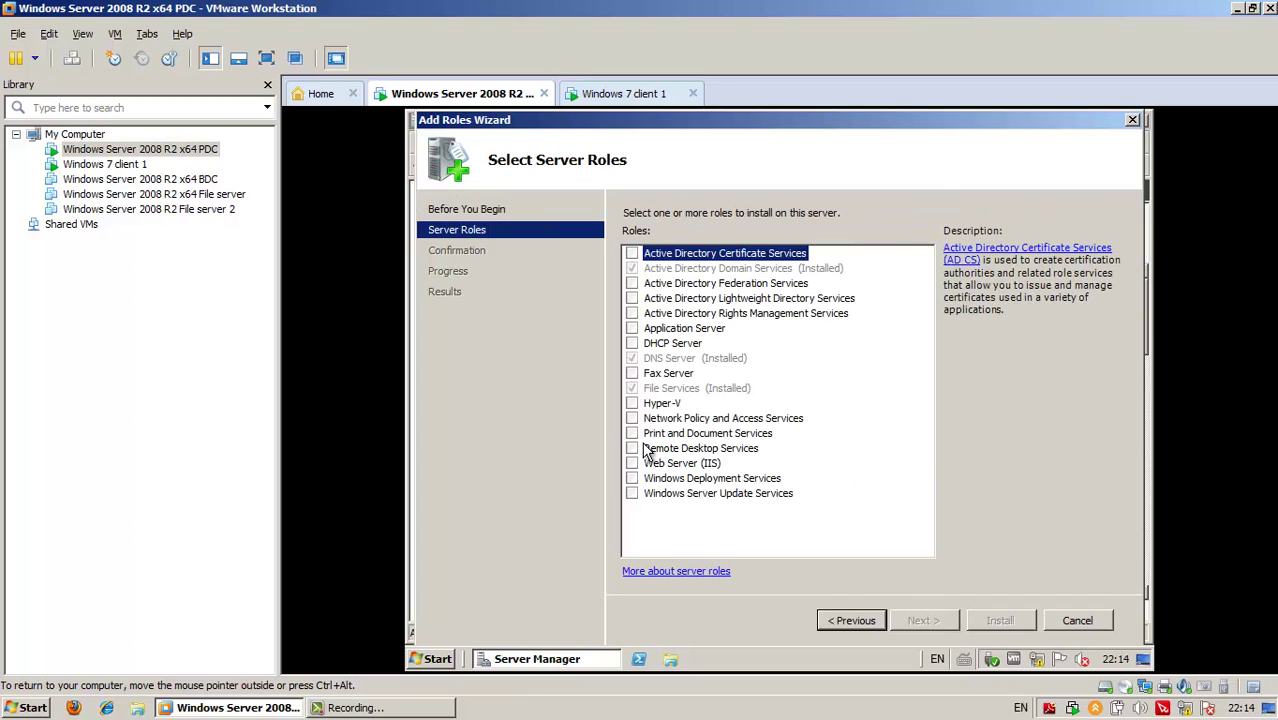
{"action": "left_click", "coordinate": [631, 449]}
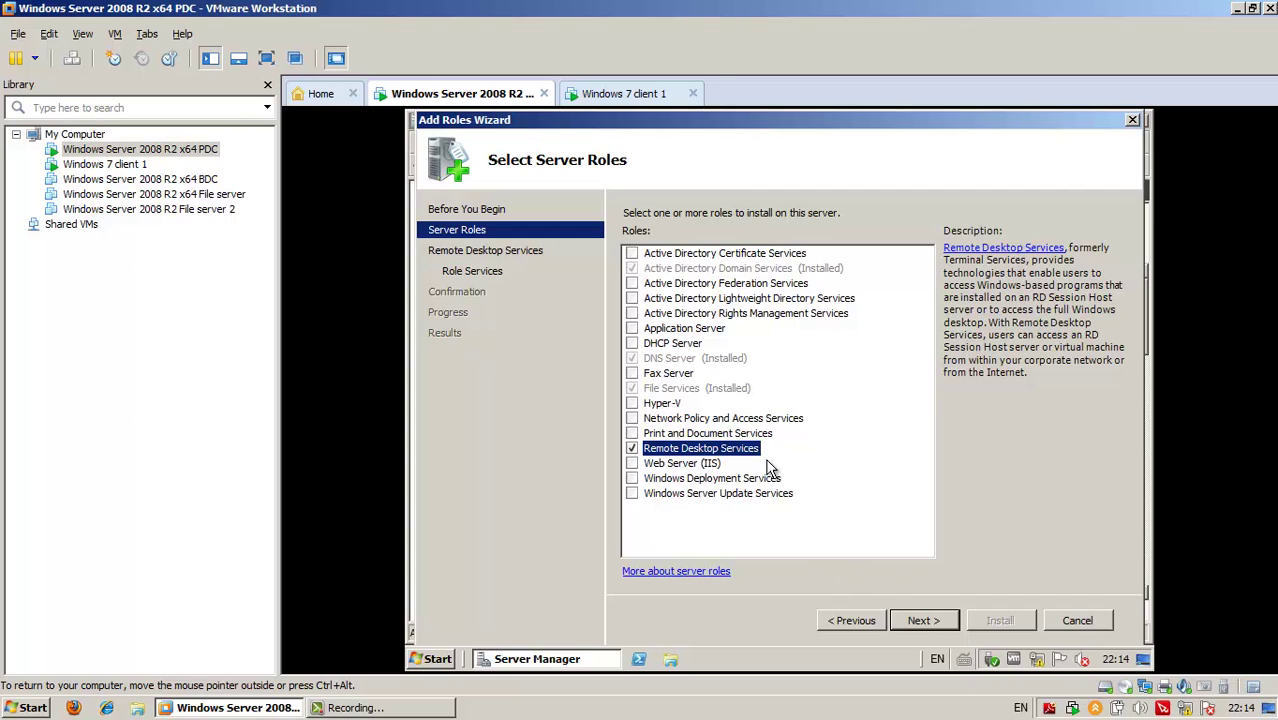
{"action": "left_click", "coordinate": [918, 619]}
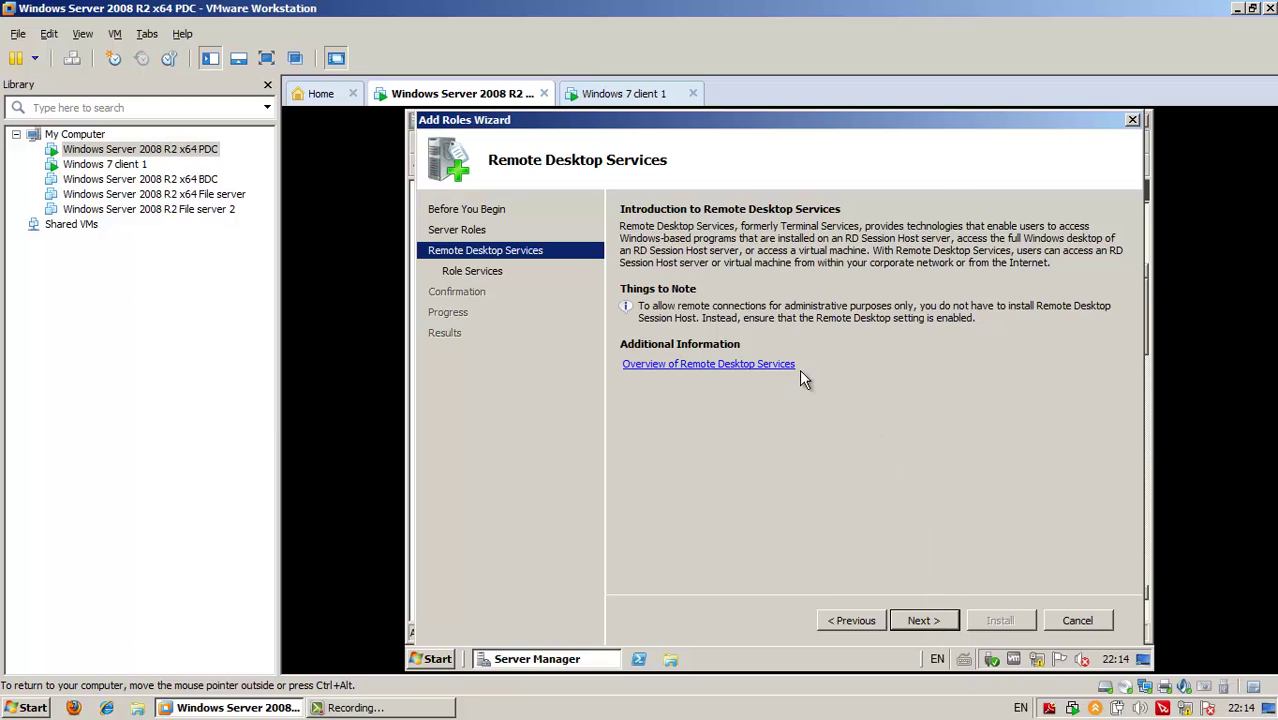
{"action": "left_click", "coordinate": [943, 624]}
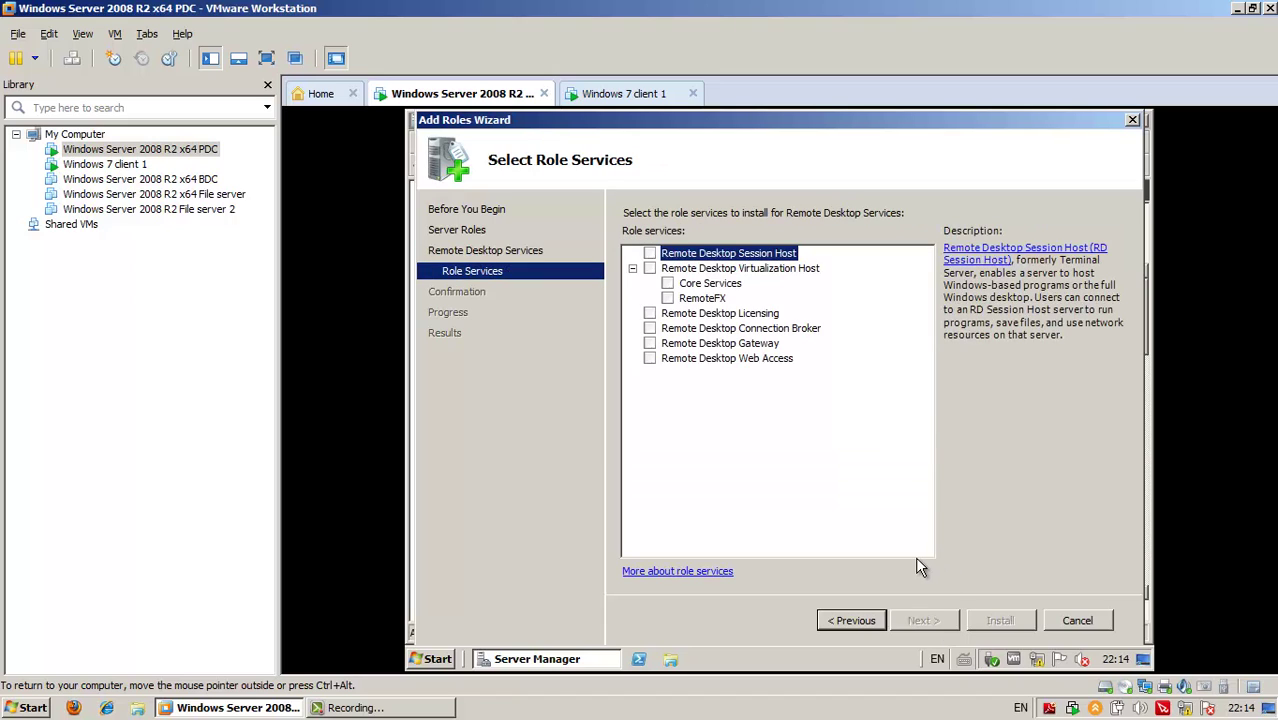
Tick Remote Desktop Session Host and confirm installing it anyway on the domain controller
{"action": "left_click", "coordinate": [650, 254]}
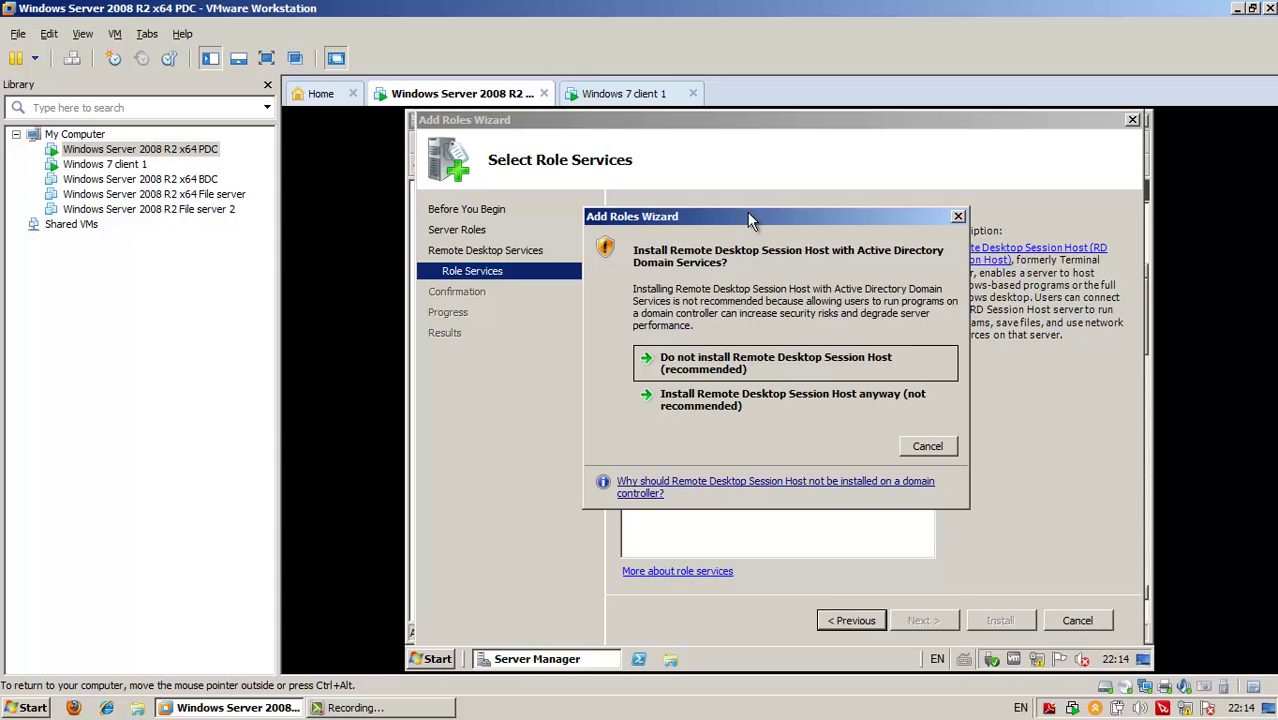
{"action": "left_click_drag", "start_coordinate": [748, 213], "coordinate": [831, 289]}
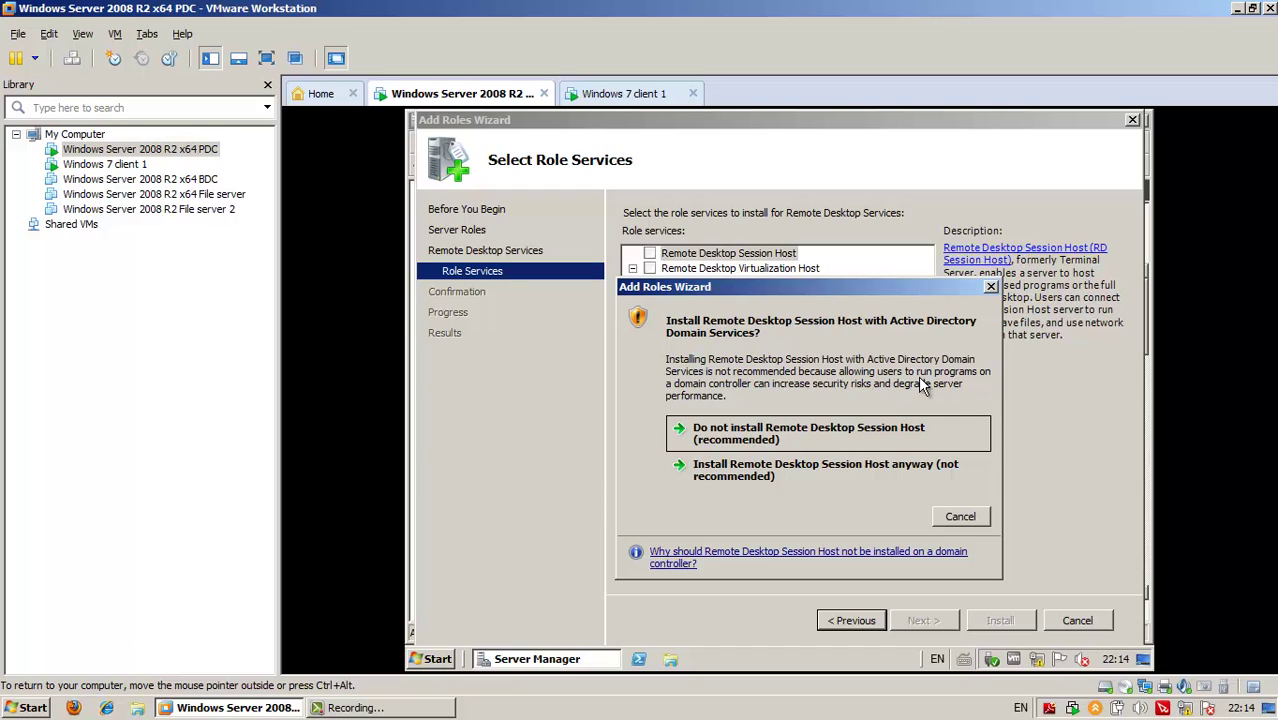
{"action": "left_click", "coordinate": [755, 480]}
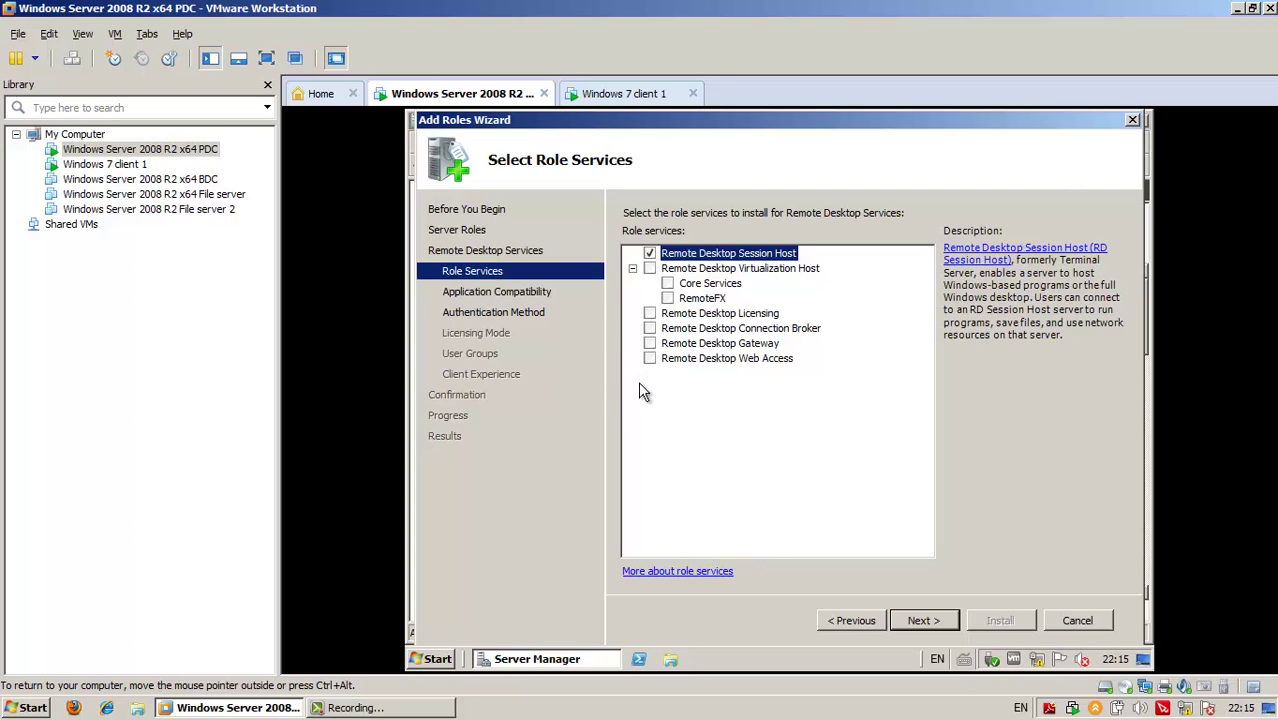
Add Remote Desktop Web Access plus its required Web Server (IIS) role services, then continue
{"action": "left_click", "coordinate": [650, 358]}
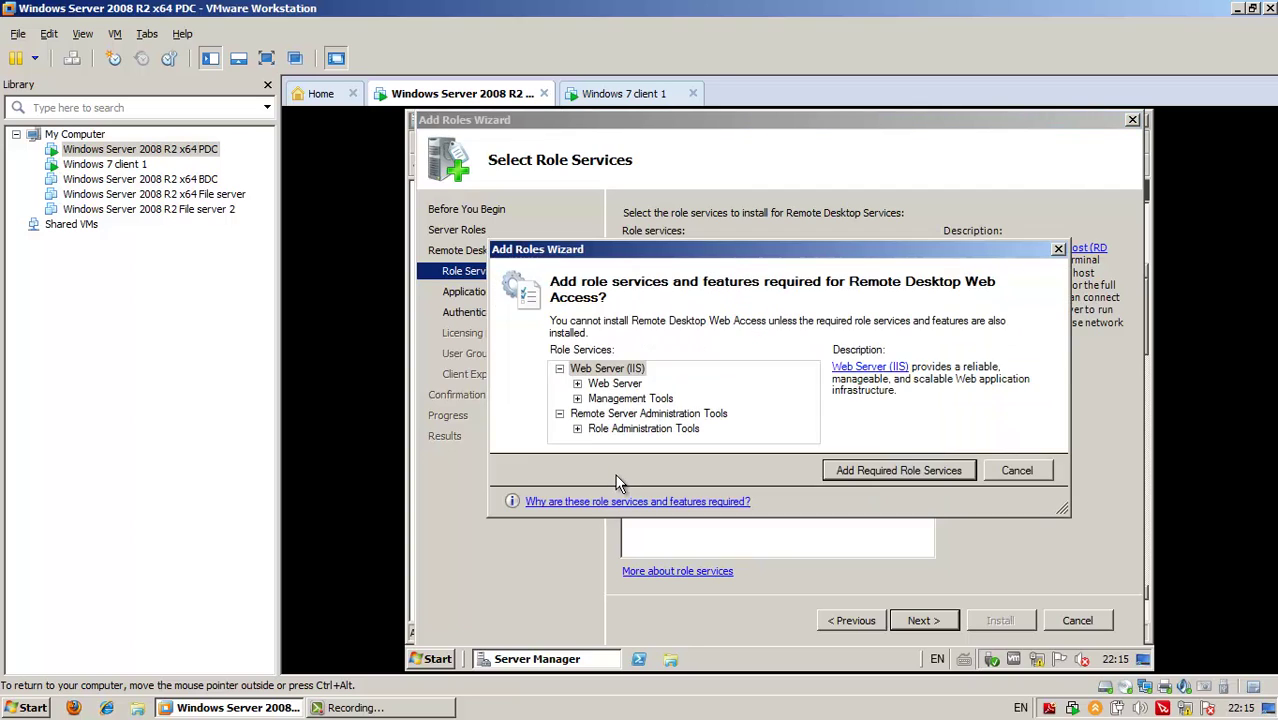
{"action": "left_click_drag", "start_coordinate": [720, 253], "coordinate": [648, 417]}
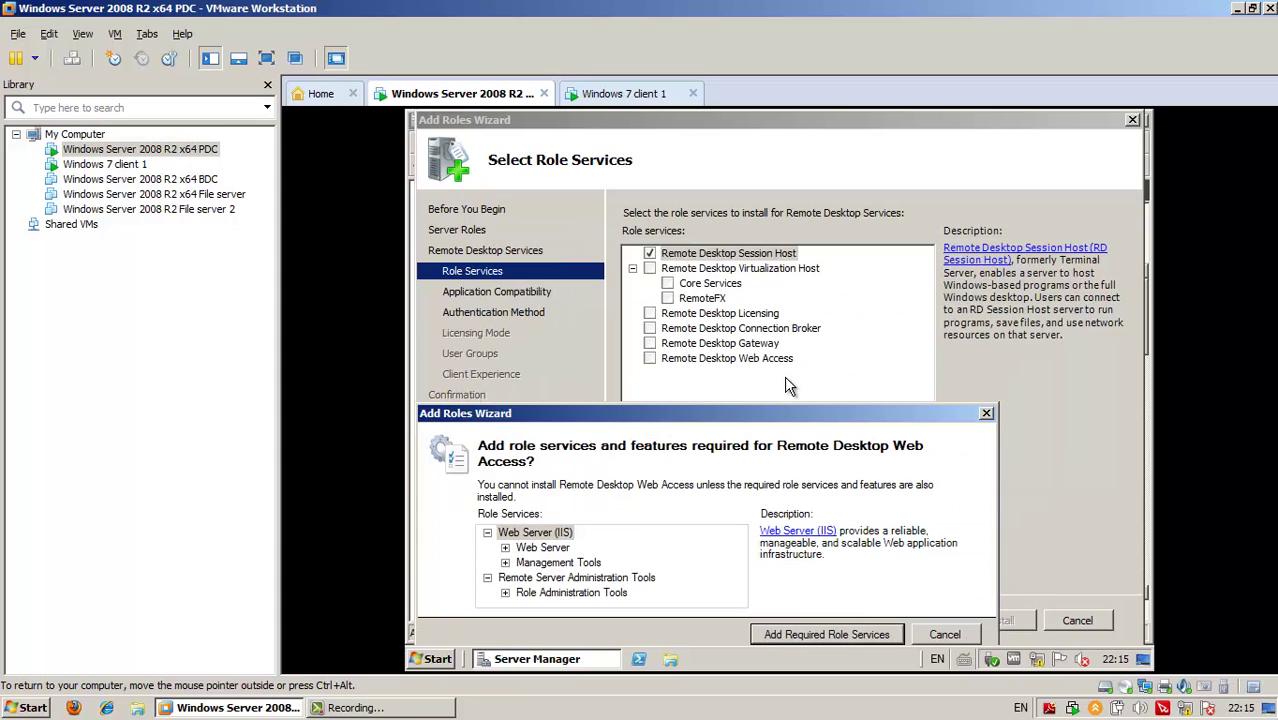
{"action": "left_click_drag", "start_coordinate": [742, 413], "coordinate": [775, 277]}
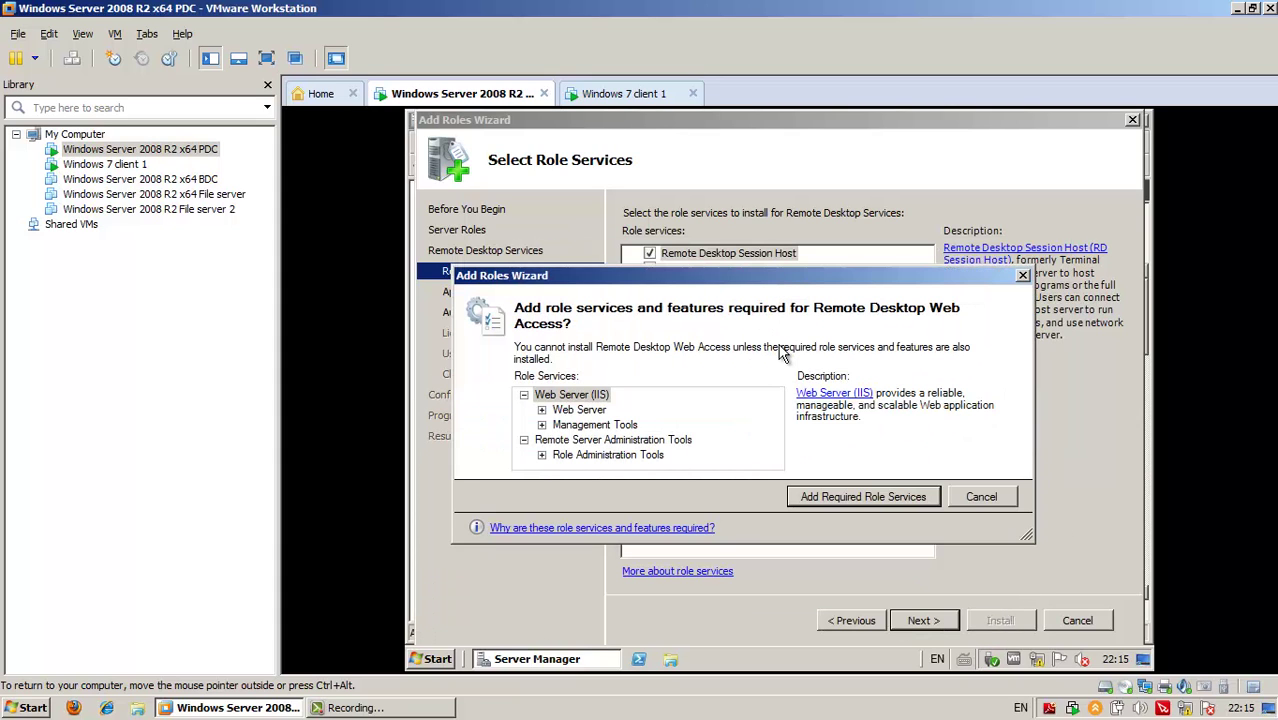
{"action": "left_click_drag", "start_coordinate": [752, 277], "coordinate": [758, 356]}
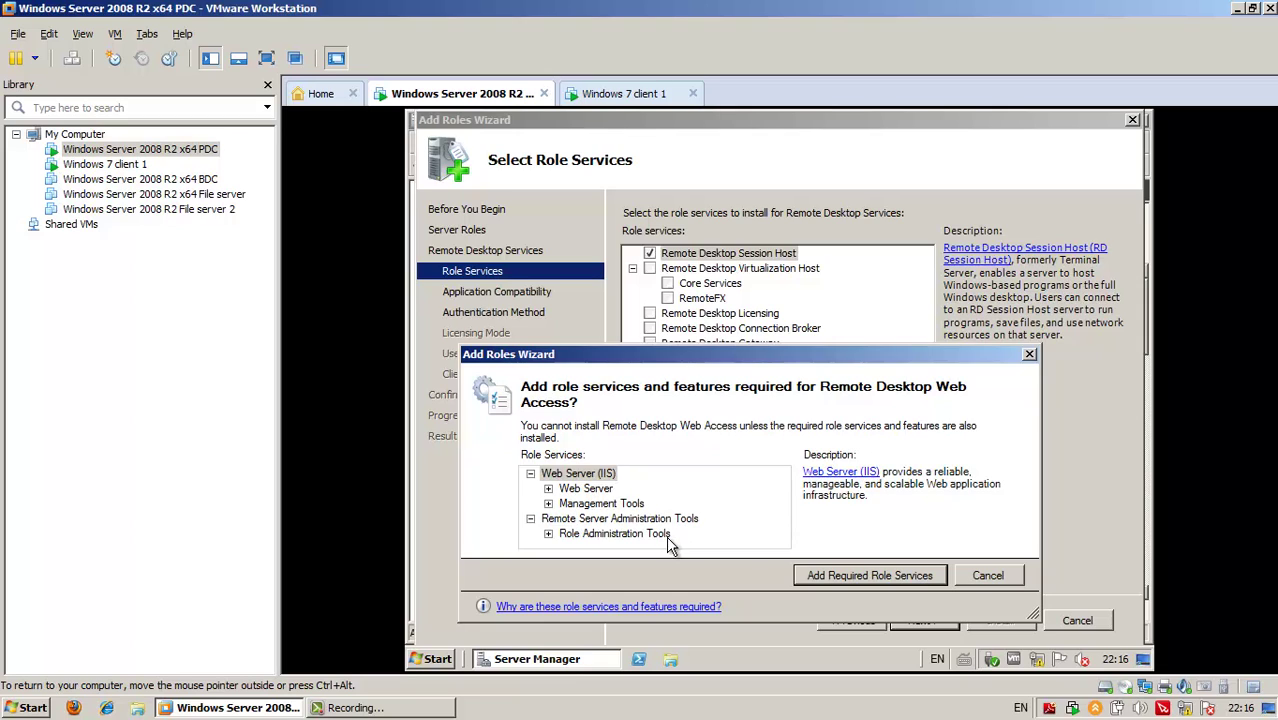
{"action": "left_click", "coordinate": [889, 576]}
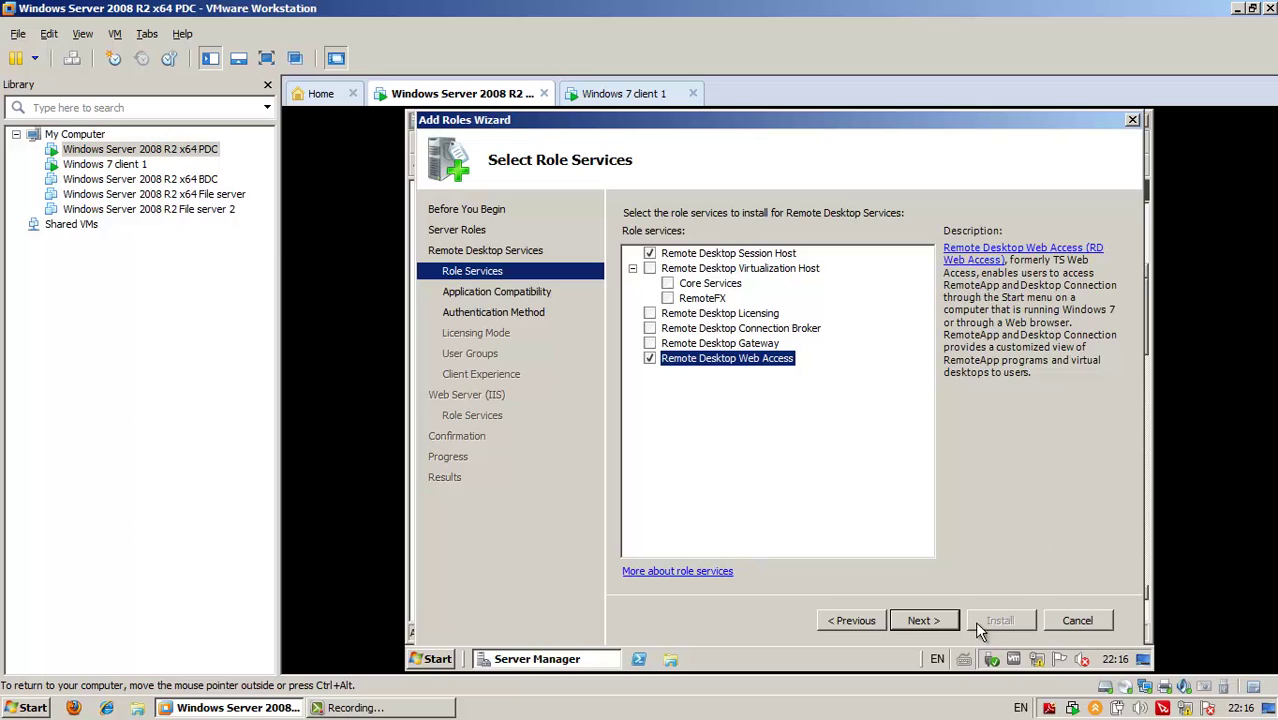
{"action": "left_click", "coordinate": [925, 620]}
Choose 'Do not require Network Level Authentication' and leave licensing mode as Configure later
{"action": "left_click", "coordinate": [918, 619]}
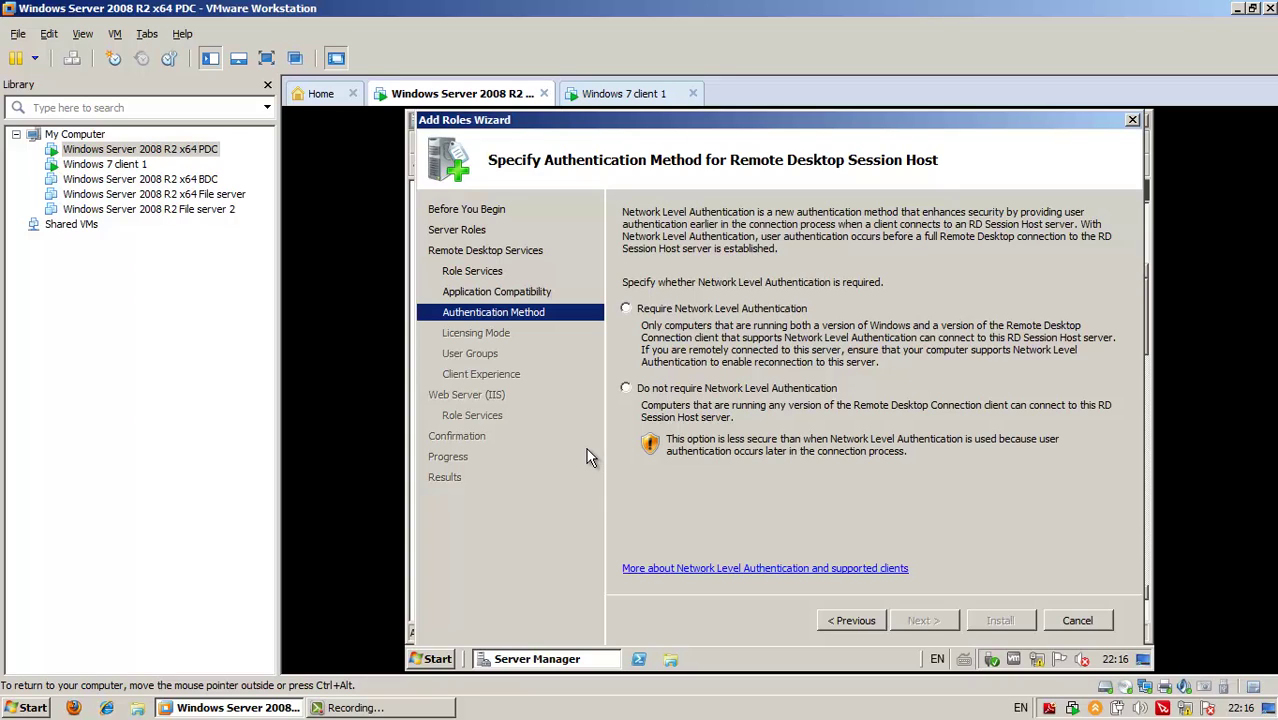
{"action": "left_click", "coordinate": [626, 389]}
{"action": "left_click", "coordinate": [921, 620]}
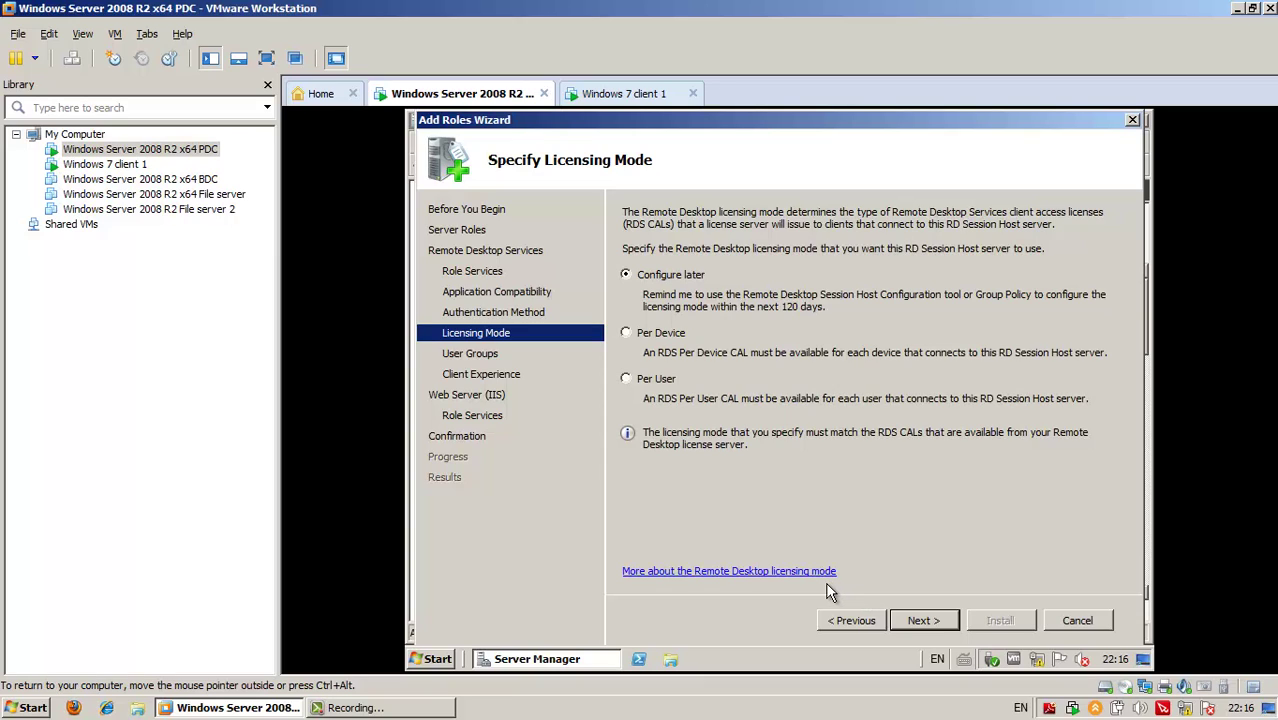
{"action": "left_click", "coordinate": [922, 620]}
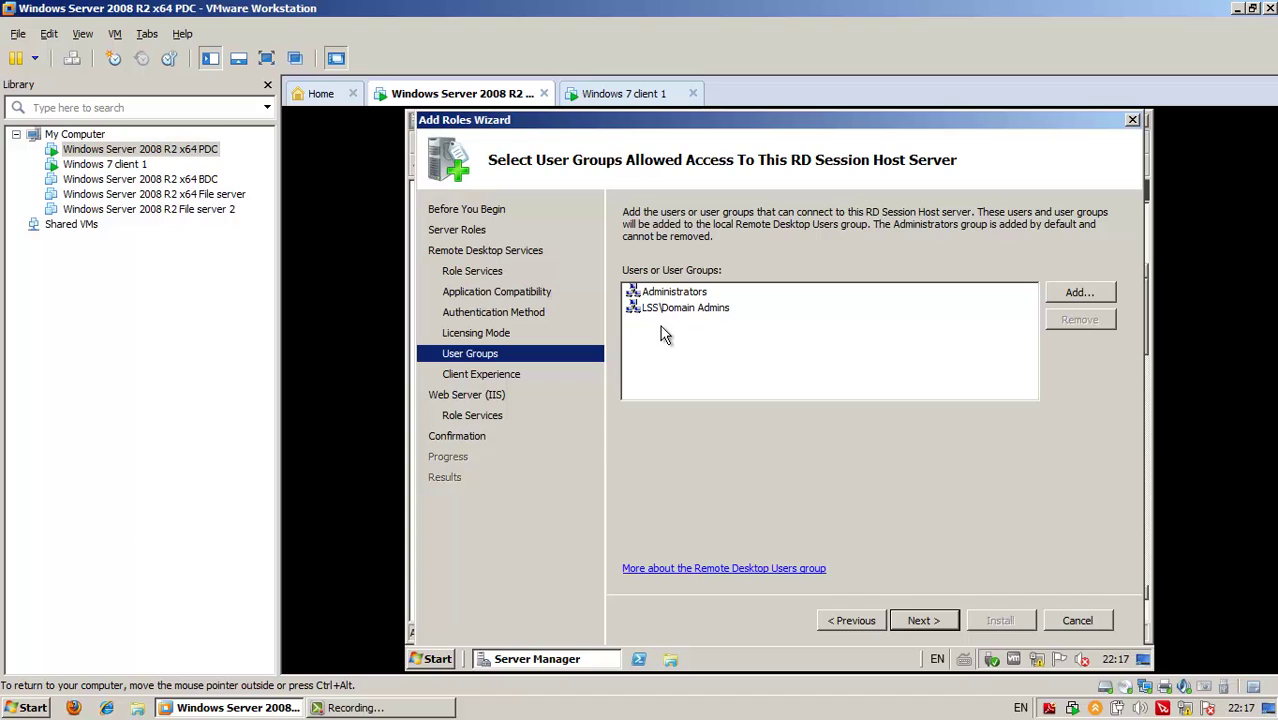
Keep default user groups, client experience and IIS role services through to the Confirm Installation Selections summary
{"action": "left_click", "coordinate": [935, 619]}
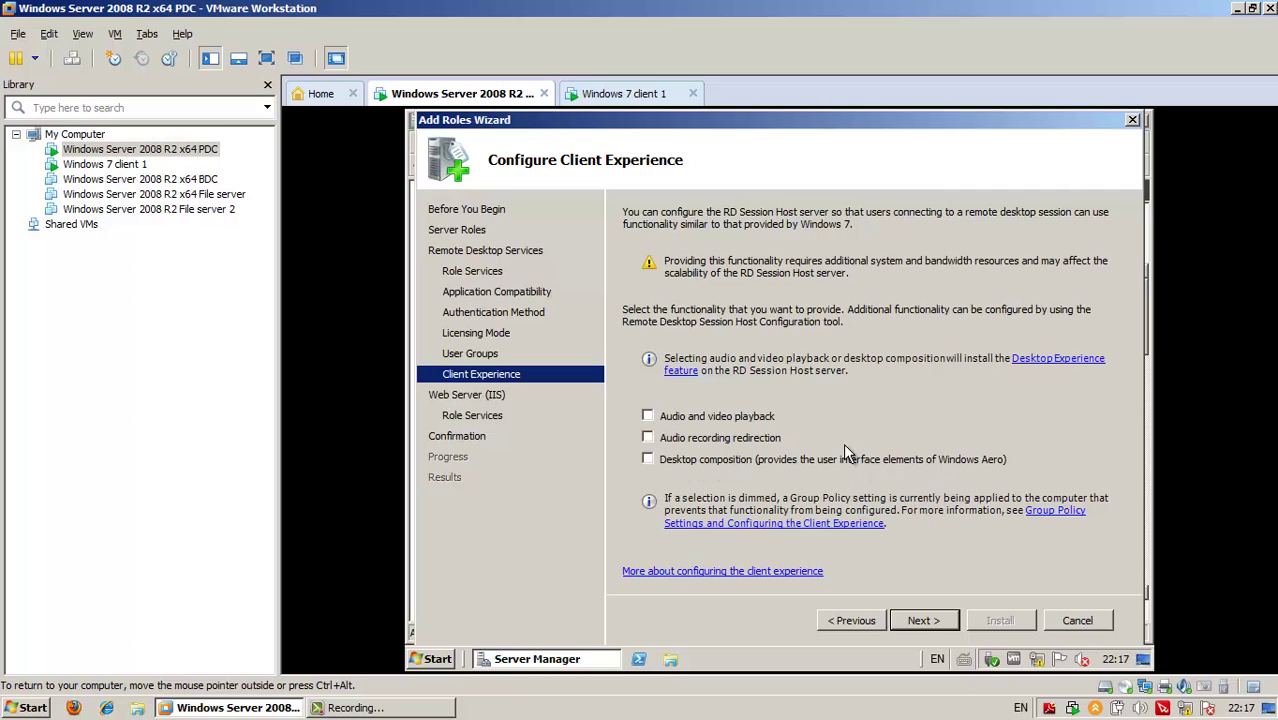
{"action": "left_click", "coordinate": [920, 621]}
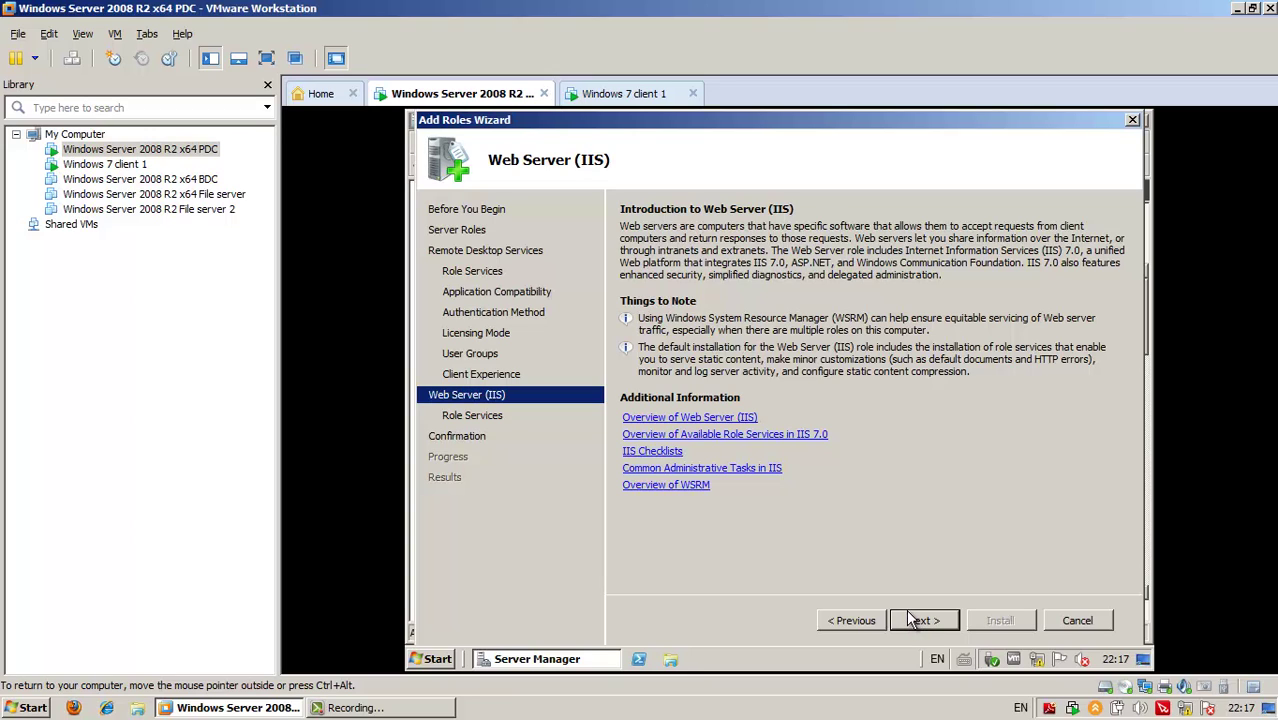
{"action": "left_click", "coordinate": [914, 621]}
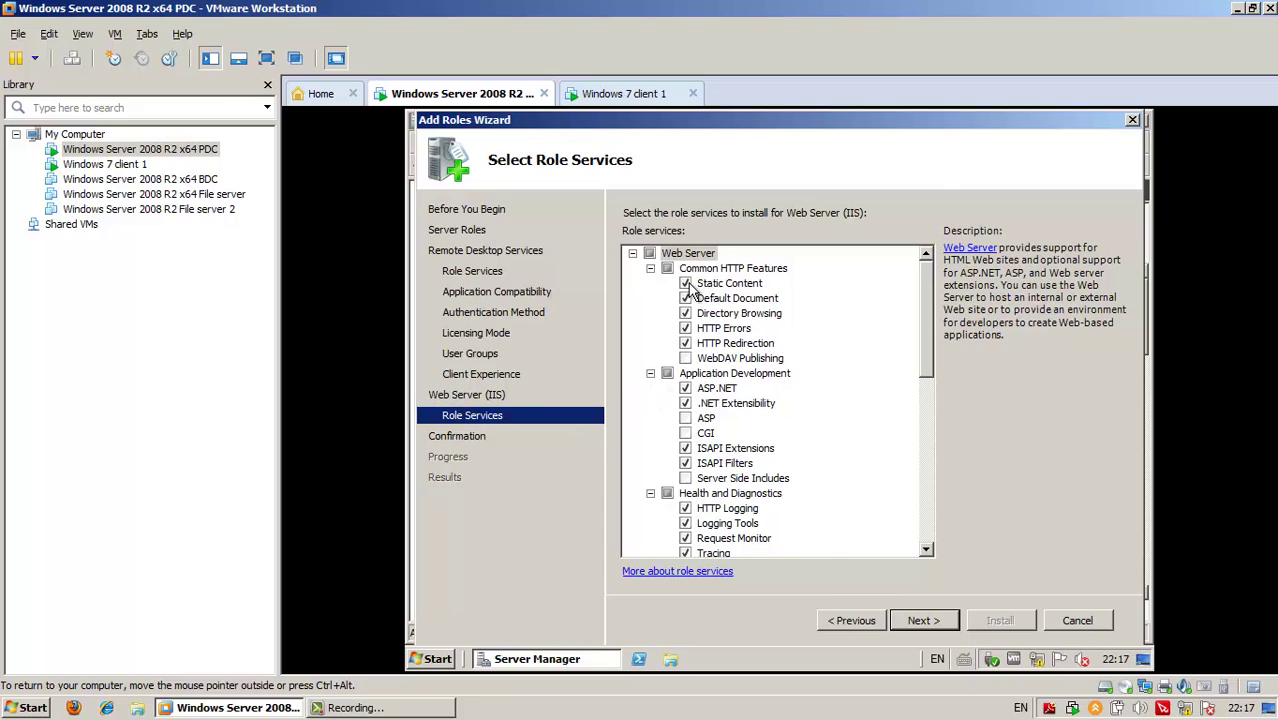
{"action": "mouse_move", "coordinate": [929, 303]}
{"action": "left_mouse_down"}
{"action": "mouse_move", "coordinate": [931, 487]}
{"action": "mouse_move", "coordinate": [910, 295]}
{"action": "left_mouse_up"}
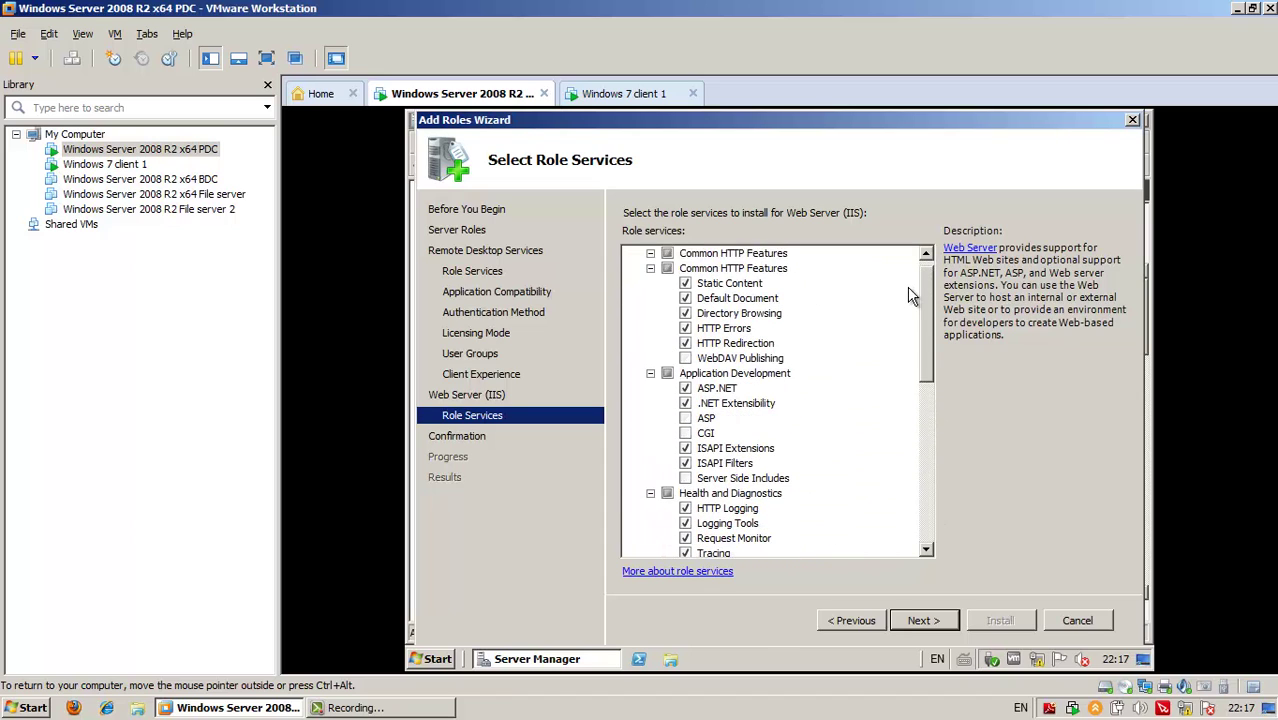
{"action": "left_click", "coordinate": [936, 624]}
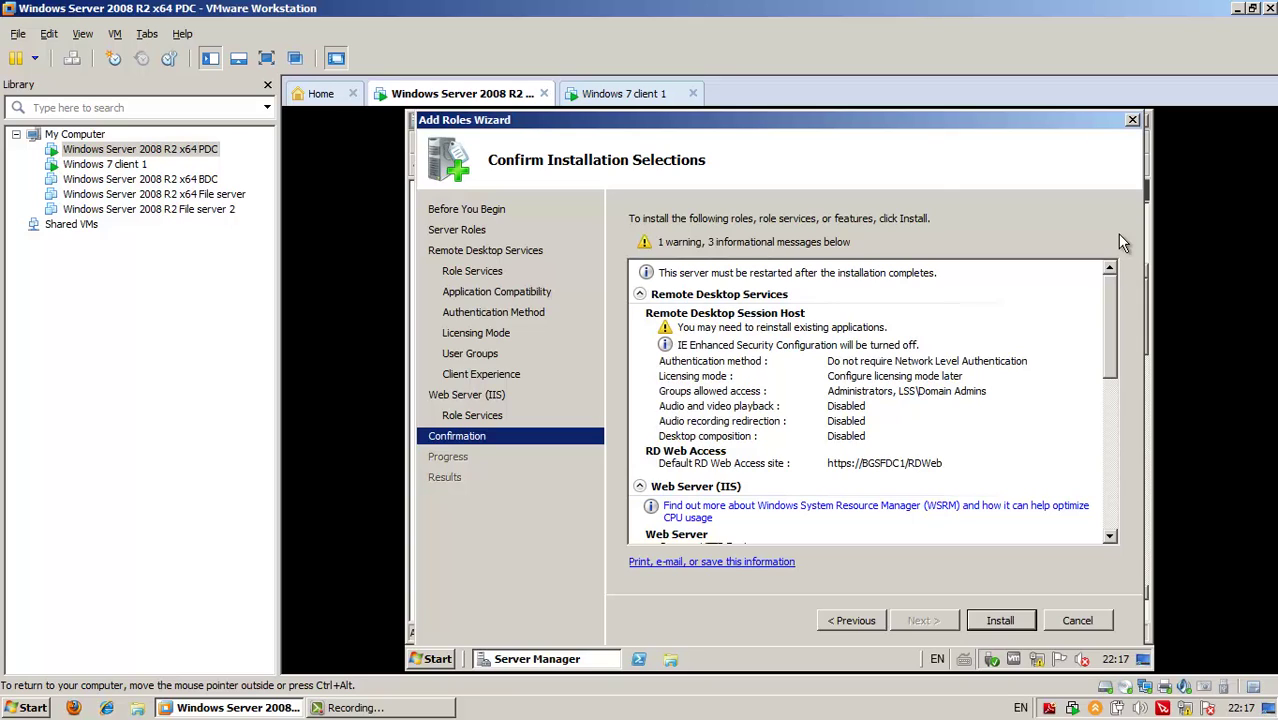
Install Remote Desktop Services, Web Server (IIS) and the administration tools on the server
{"action": "left_click", "coordinate": [995, 620]}
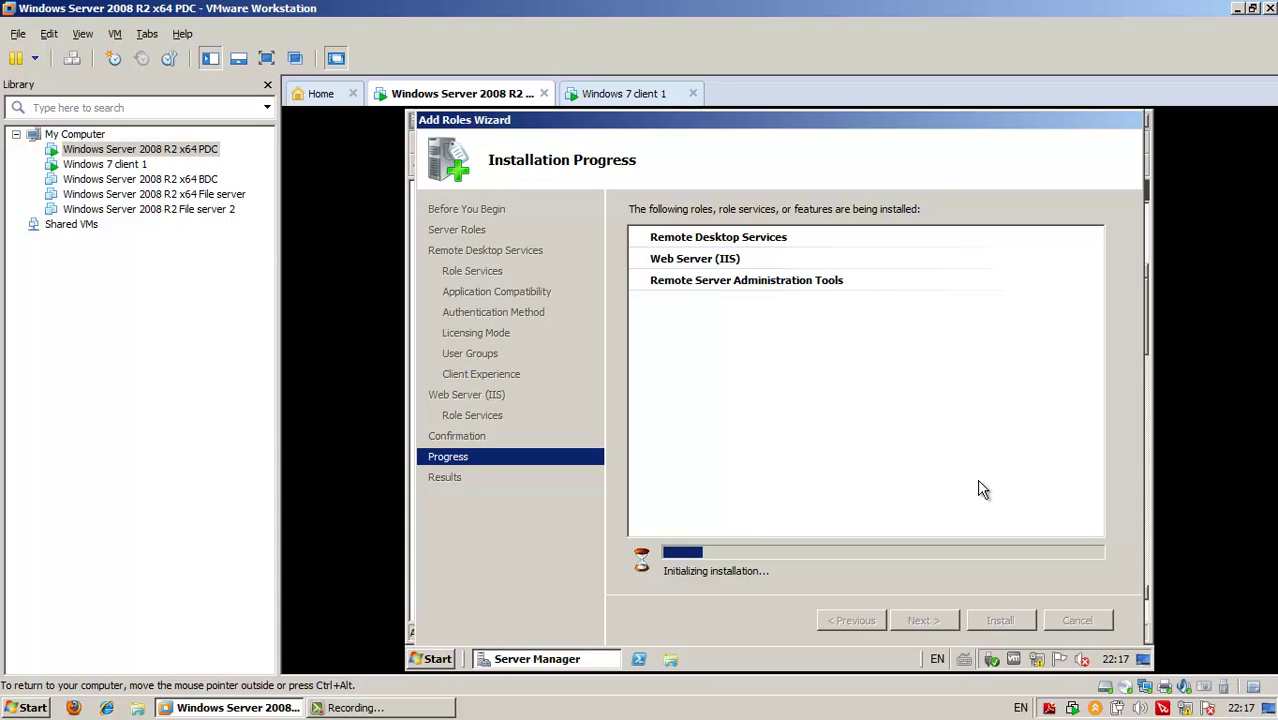
{"action": "left_click", "coordinate": [399, 714]}
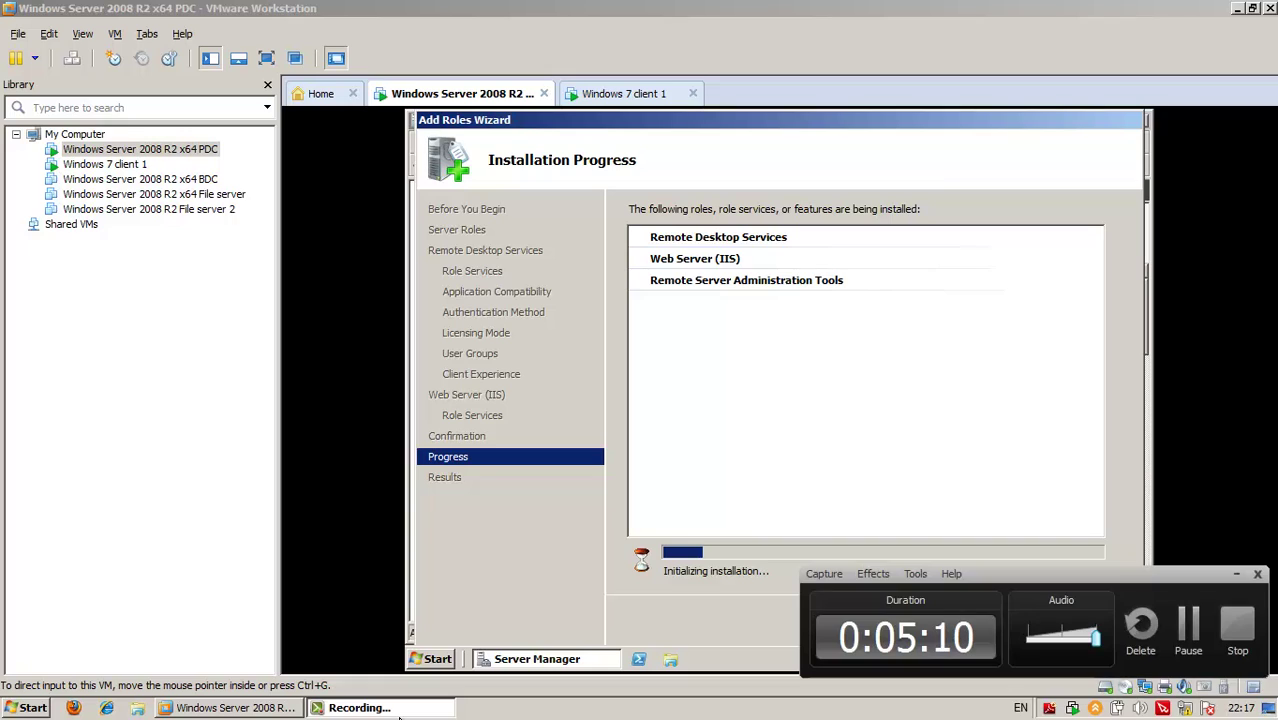
{"action": "left_click", "coordinate": [1188, 625]}
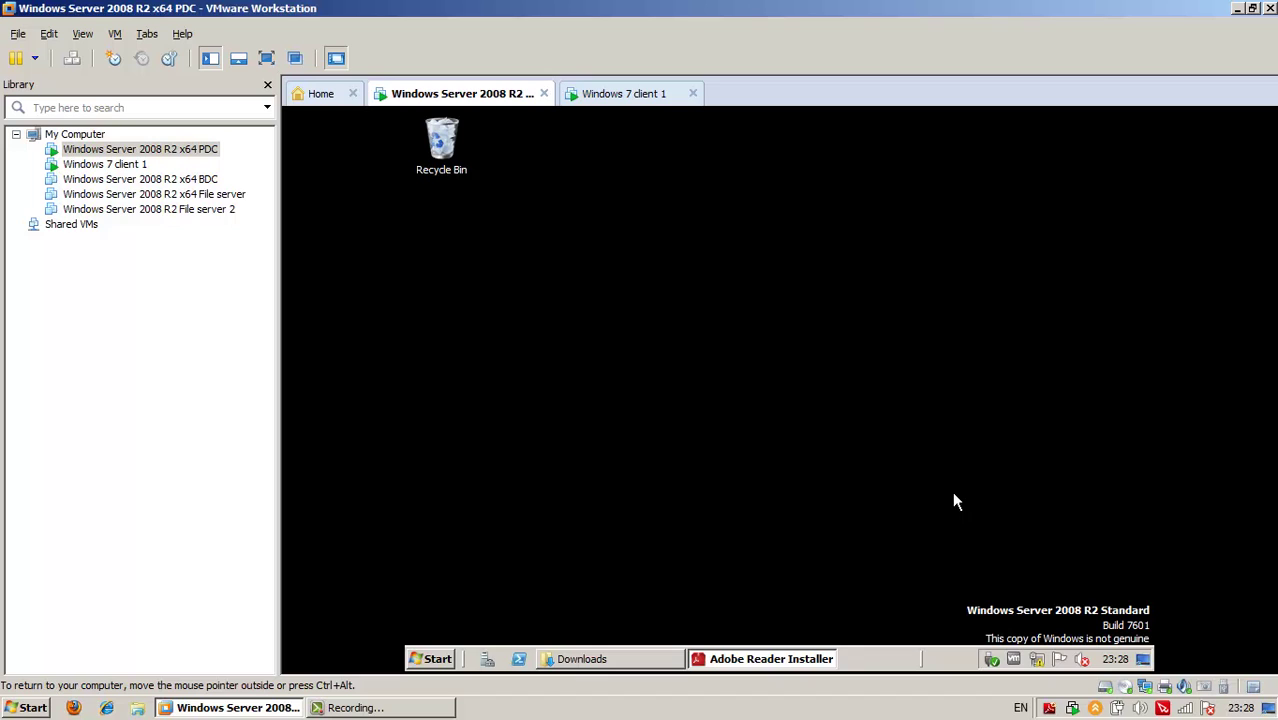
Launch Remote Desktop Services Manager from the Start menu
{"action": "left_click", "coordinate": [434, 658]}
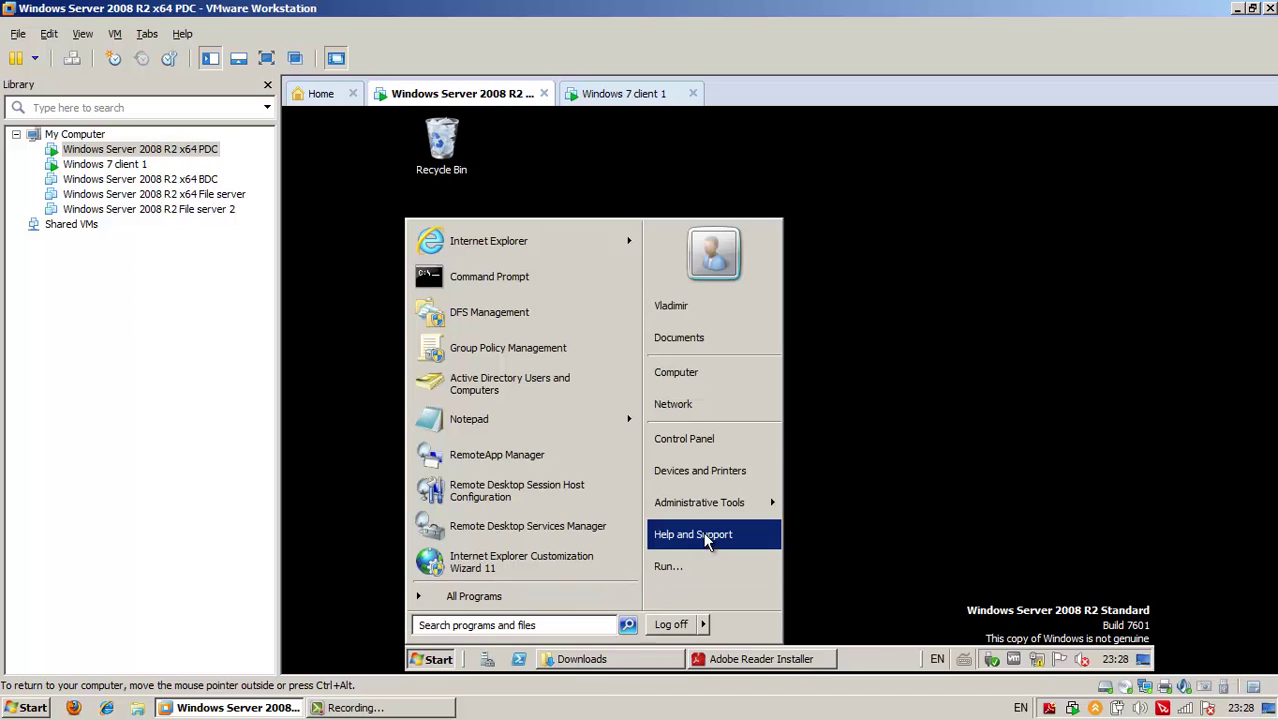
{"action": "mouse_move", "coordinate": [707, 514]}
{"action": "mouse_move", "coordinate": [900, 138]}
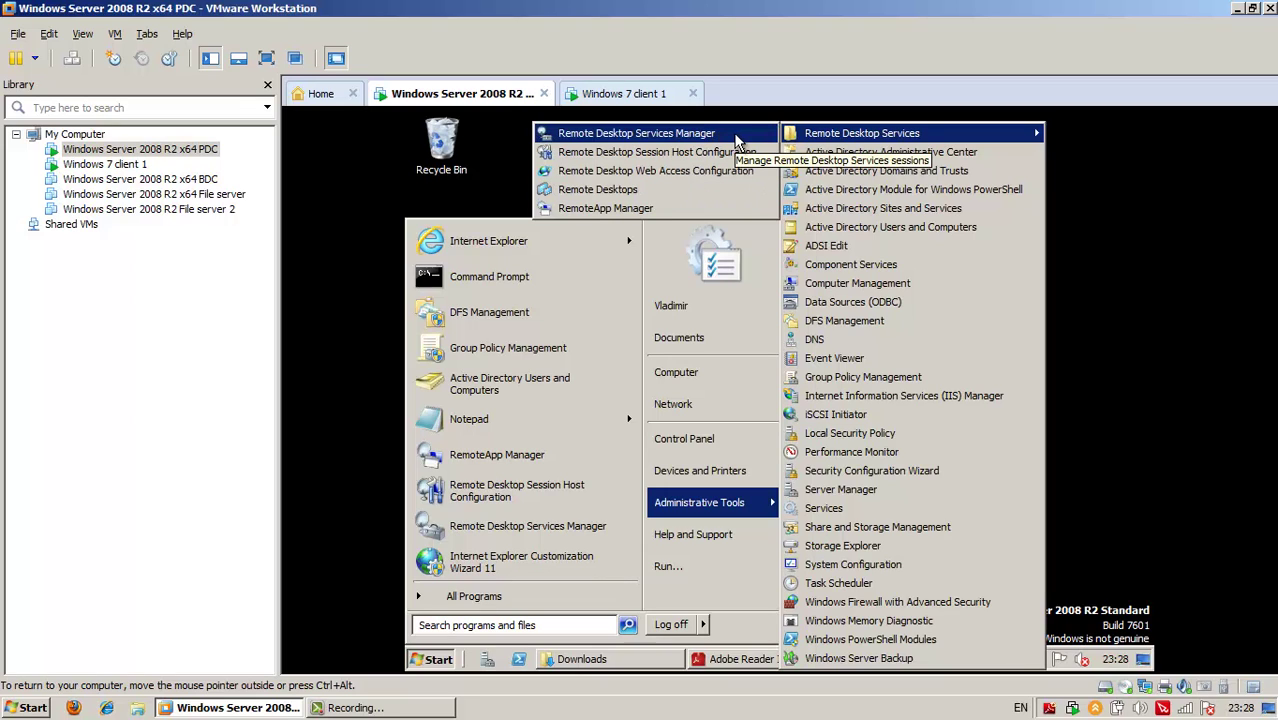
{"action": "left_click", "coordinate": [738, 140]}
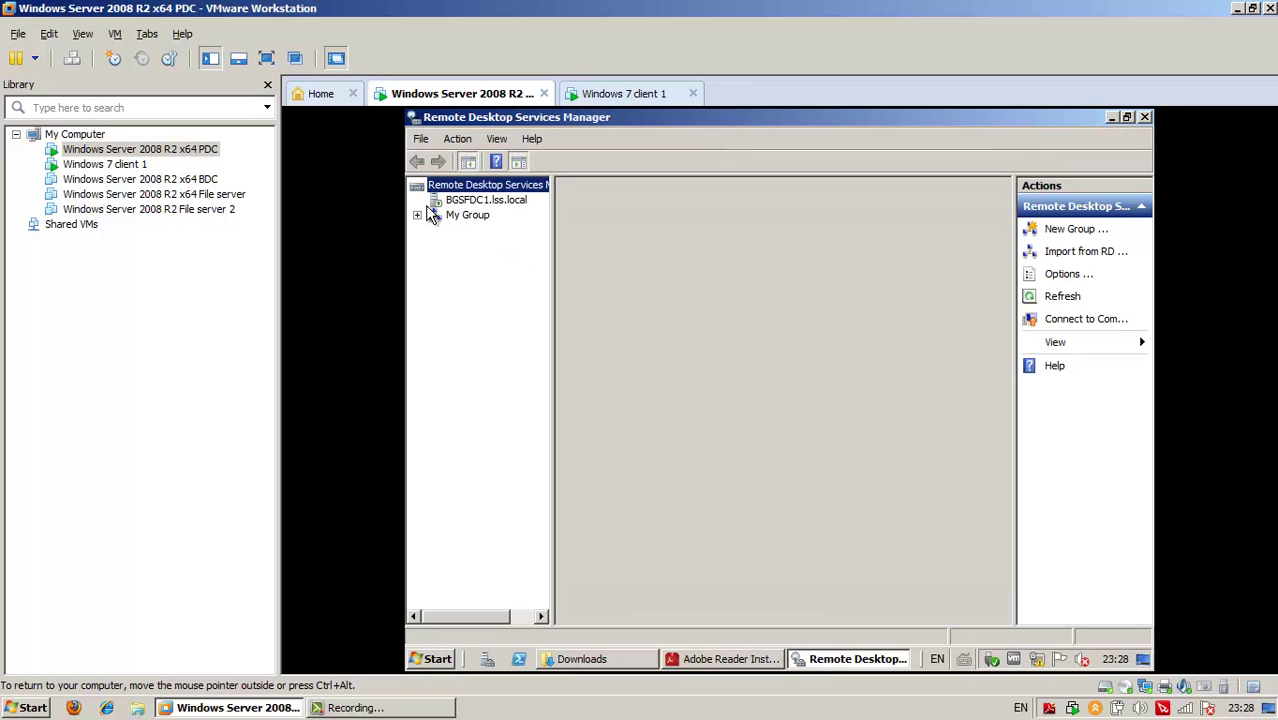
Review the Users, Sessions and Processes tabs for BGSFDC1.lss.local, then close the console
{"action": "left_click", "coordinate": [472, 200]}
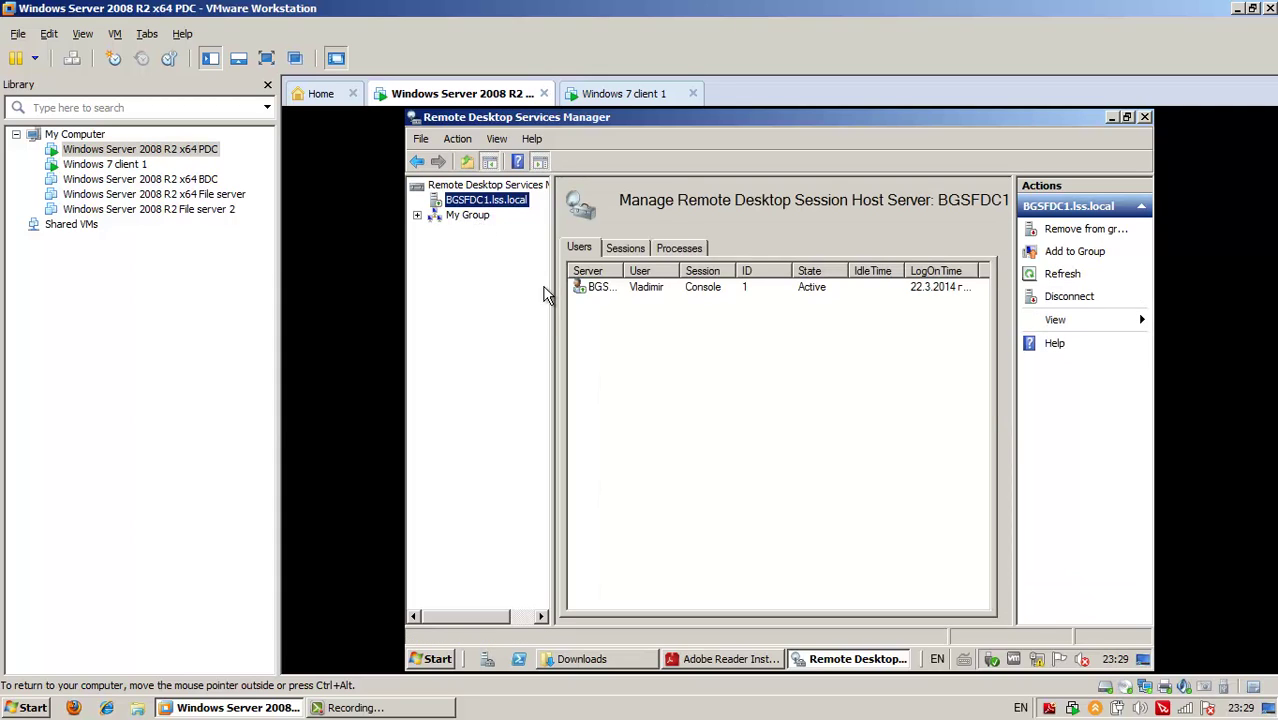
{"action": "left_click", "coordinate": [638, 250]}
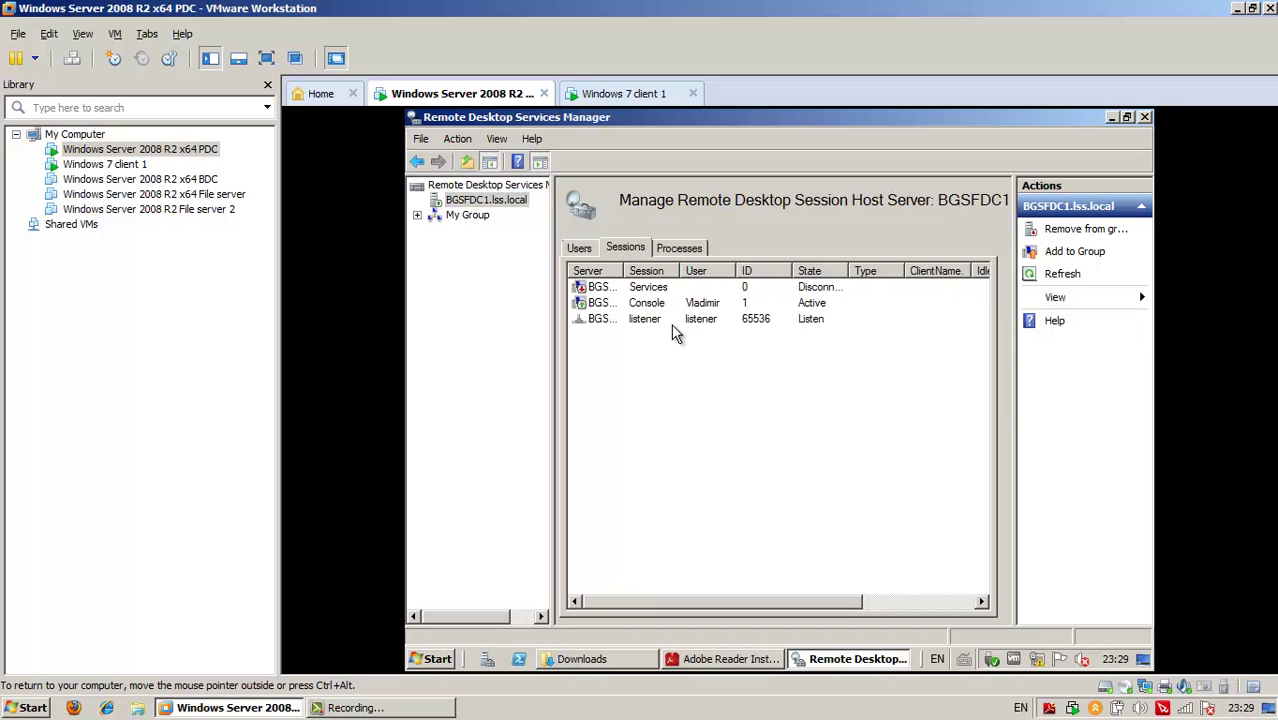
{"action": "left_click", "coordinate": [590, 251]}
{"action": "left_click", "coordinate": [628, 250]}
{"action": "left_click", "coordinate": [678, 250]}
{"action": "left_click", "coordinate": [628, 250]}
{"action": "left_click", "coordinate": [457, 224]}
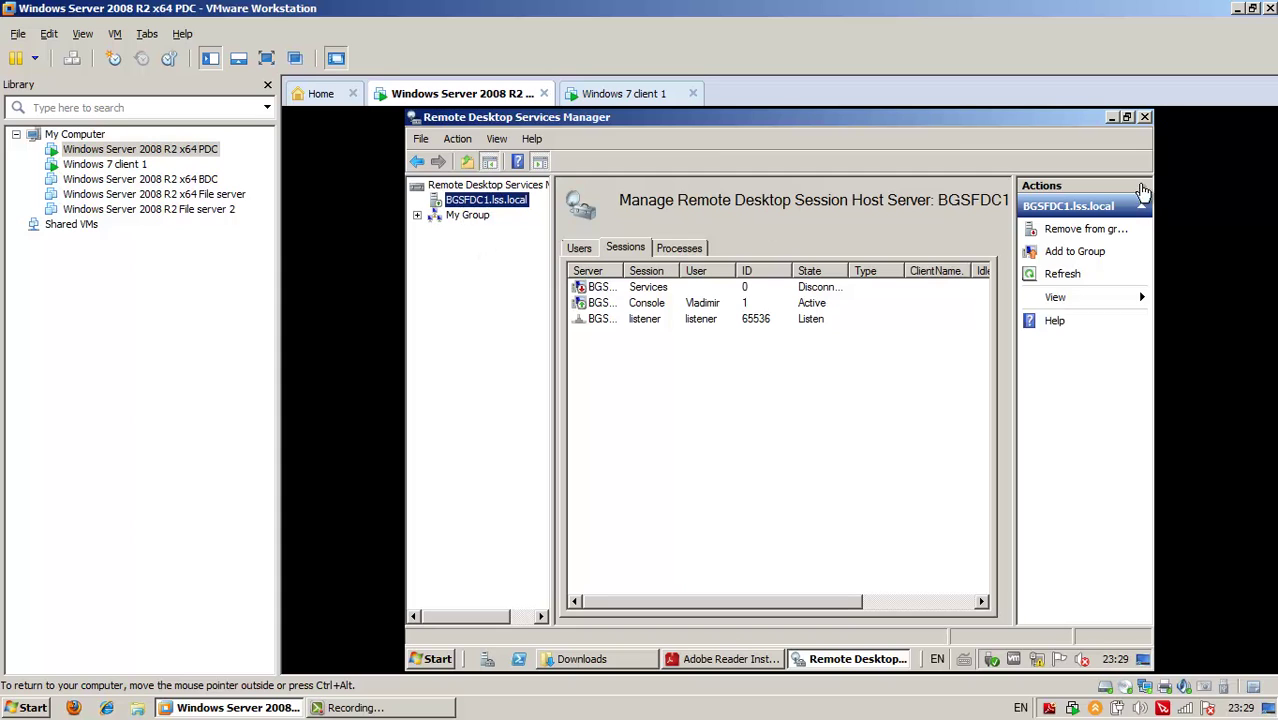
{"action": "left_click", "coordinate": [1145, 119]}
Open Remote Desktop Session Host Configuration and bring up the RDP-Tcp connection's Properties
{"action": "left_click", "coordinate": [430, 658]}
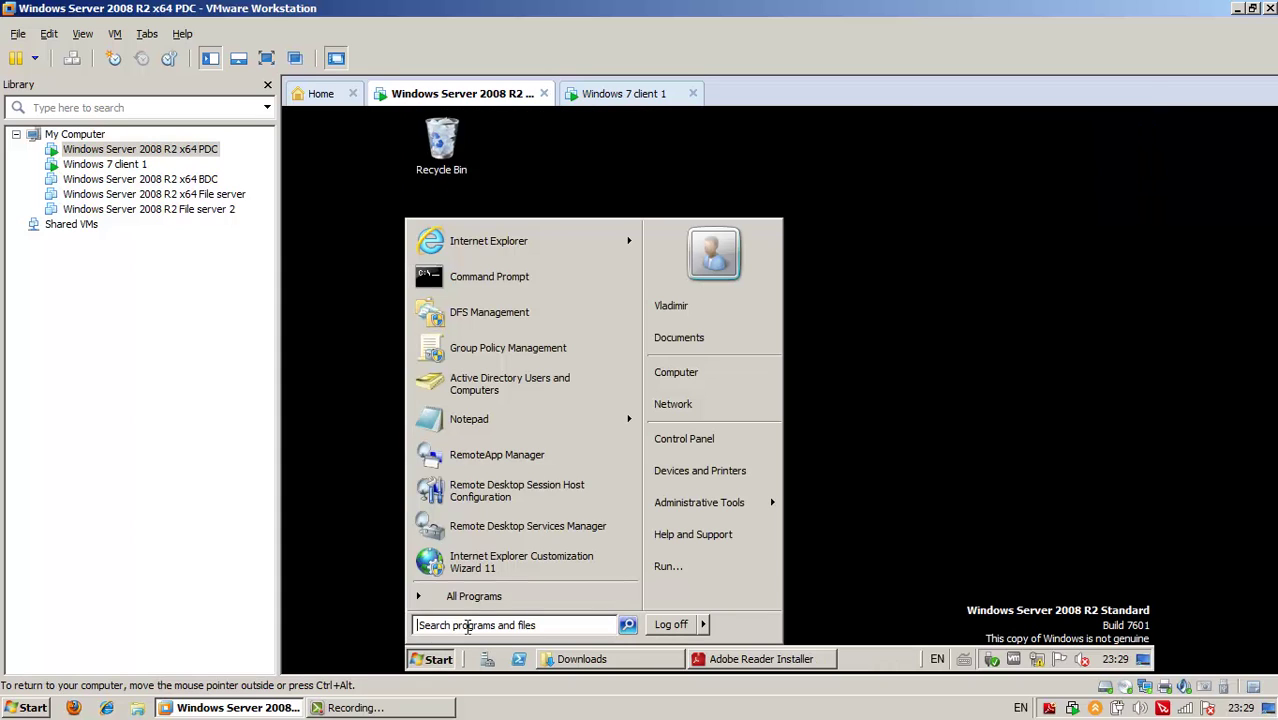
{"action": "left_click", "coordinate": [445, 596]}
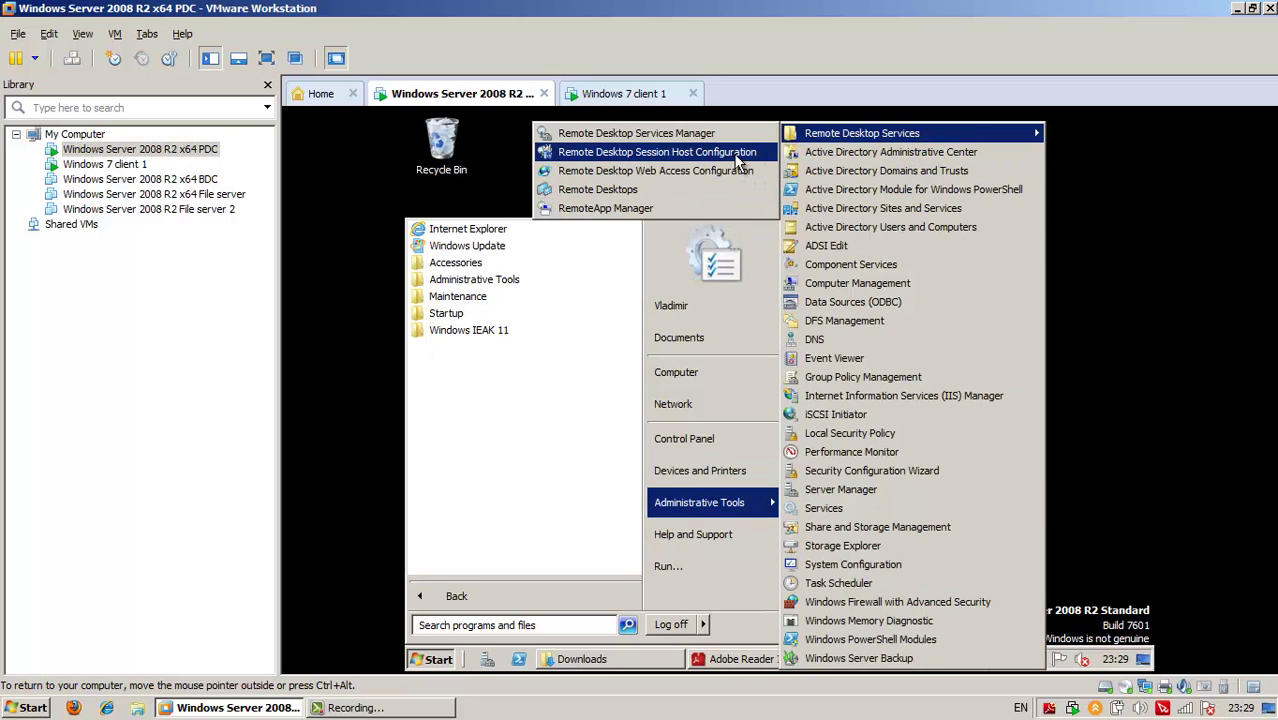
{"action": "left_click", "coordinate": [735, 155]}
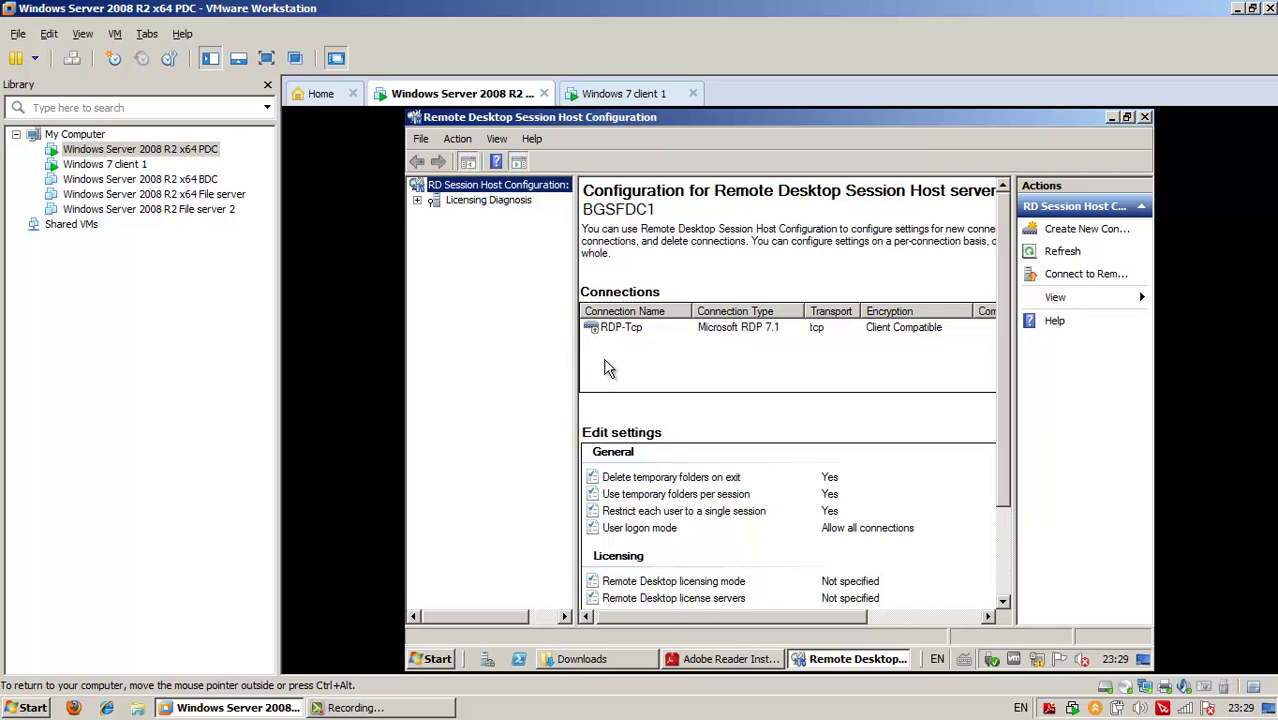
{"action": "left_click", "coordinate": [622, 330]}
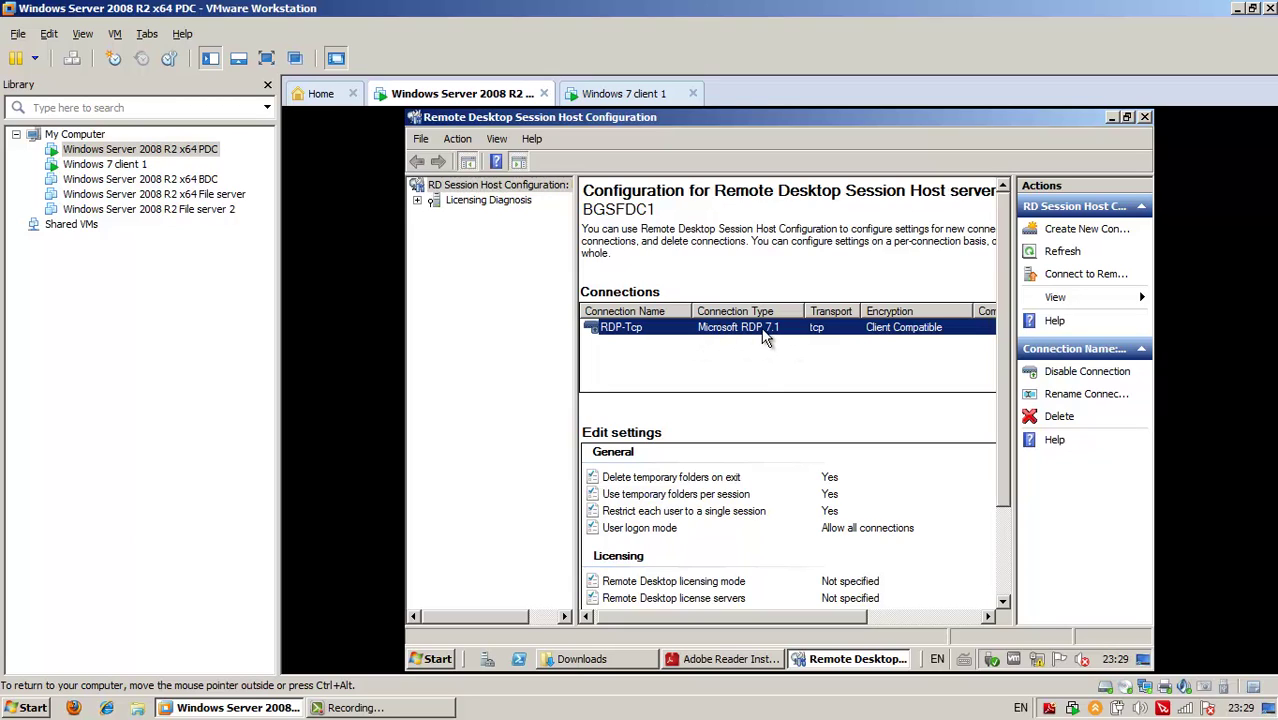
{"action": "key", "text": "Return"}
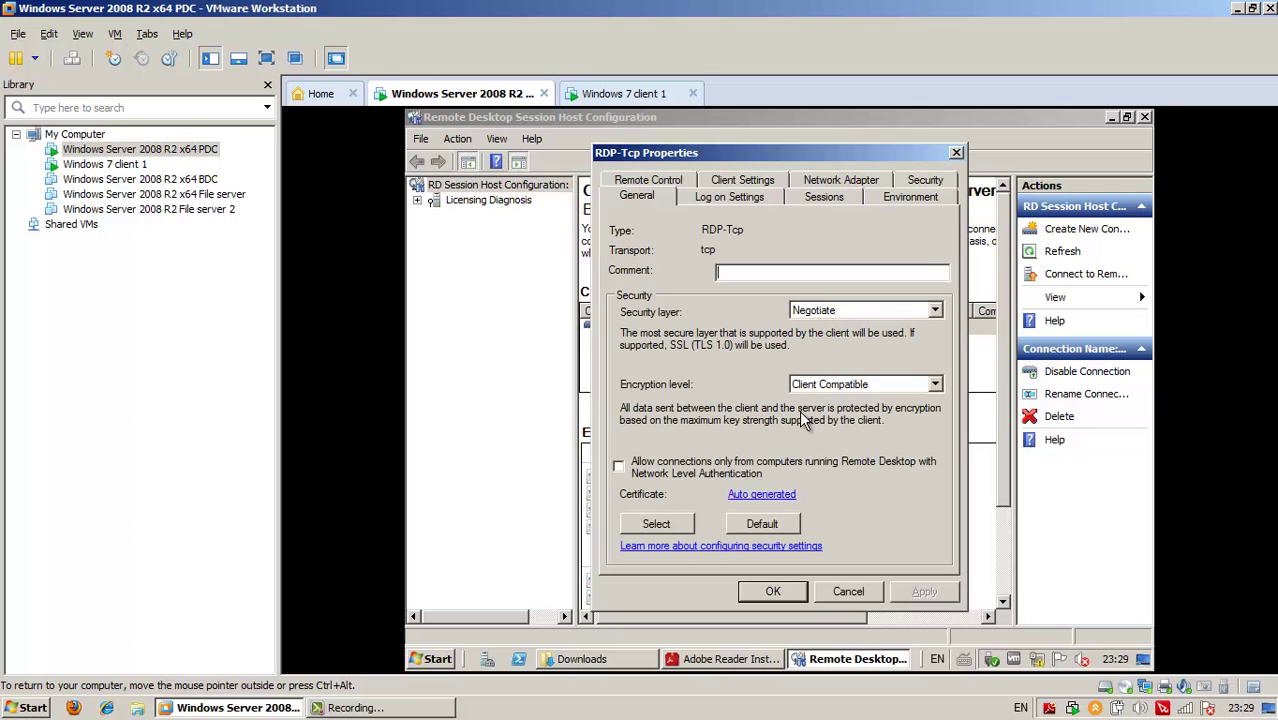
Browse the Log on, Sessions, Environment, Remote Control and Client tabs, keeping 16-bit colour depth
{"action": "left_click", "coordinate": [751, 197]}
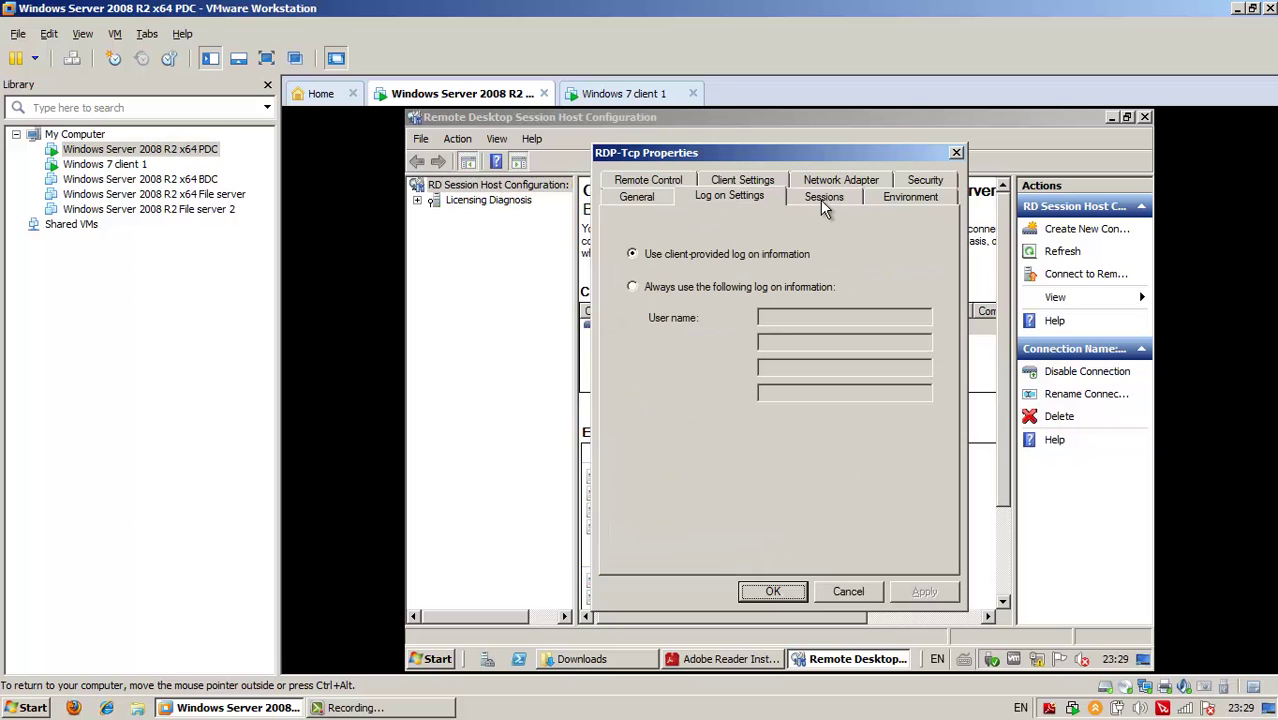
{"action": "left_click", "coordinate": [824, 200]}
{"action": "left_click", "coordinate": [896, 200]}
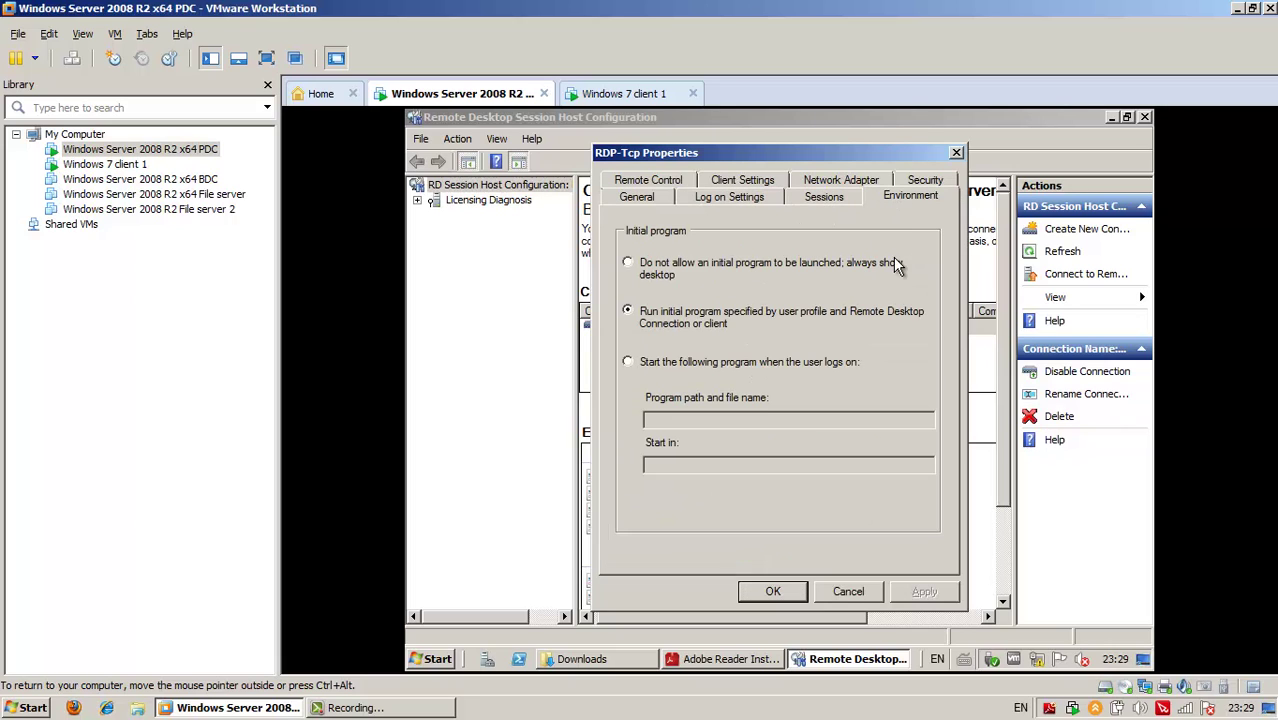
{"action": "left_click", "coordinate": [664, 182]}
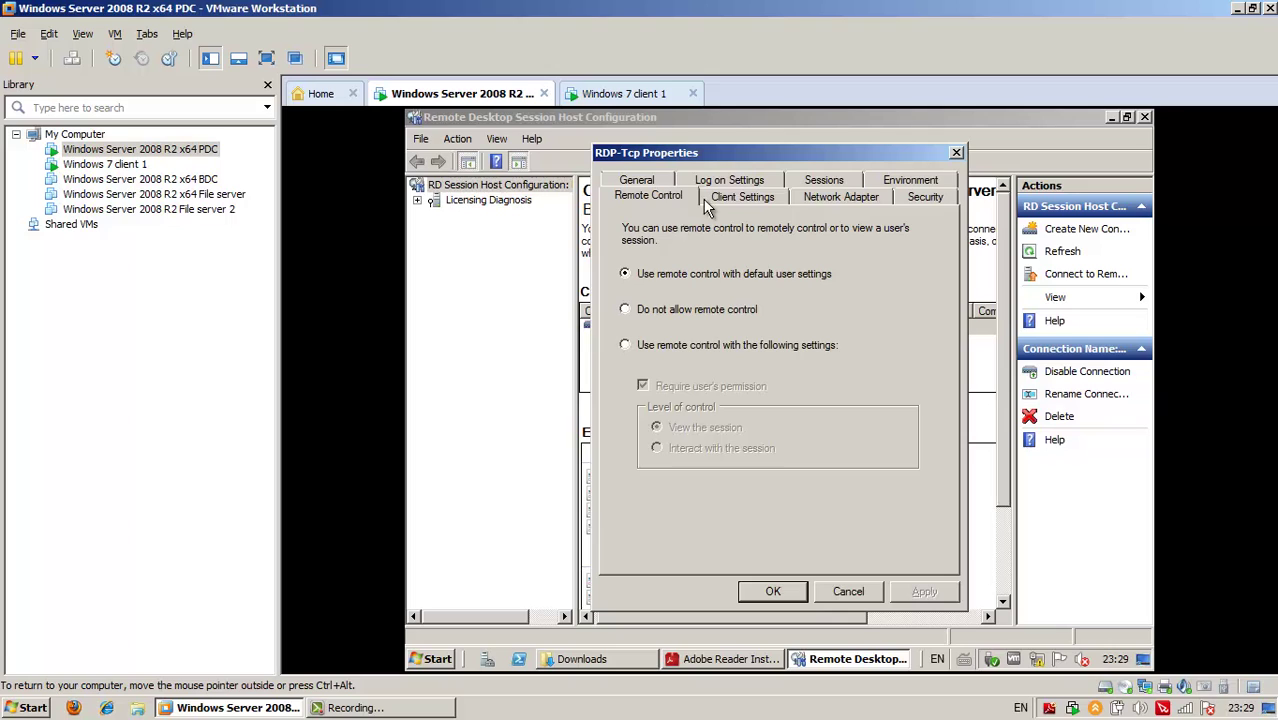
{"action": "left_click", "coordinate": [706, 198]}
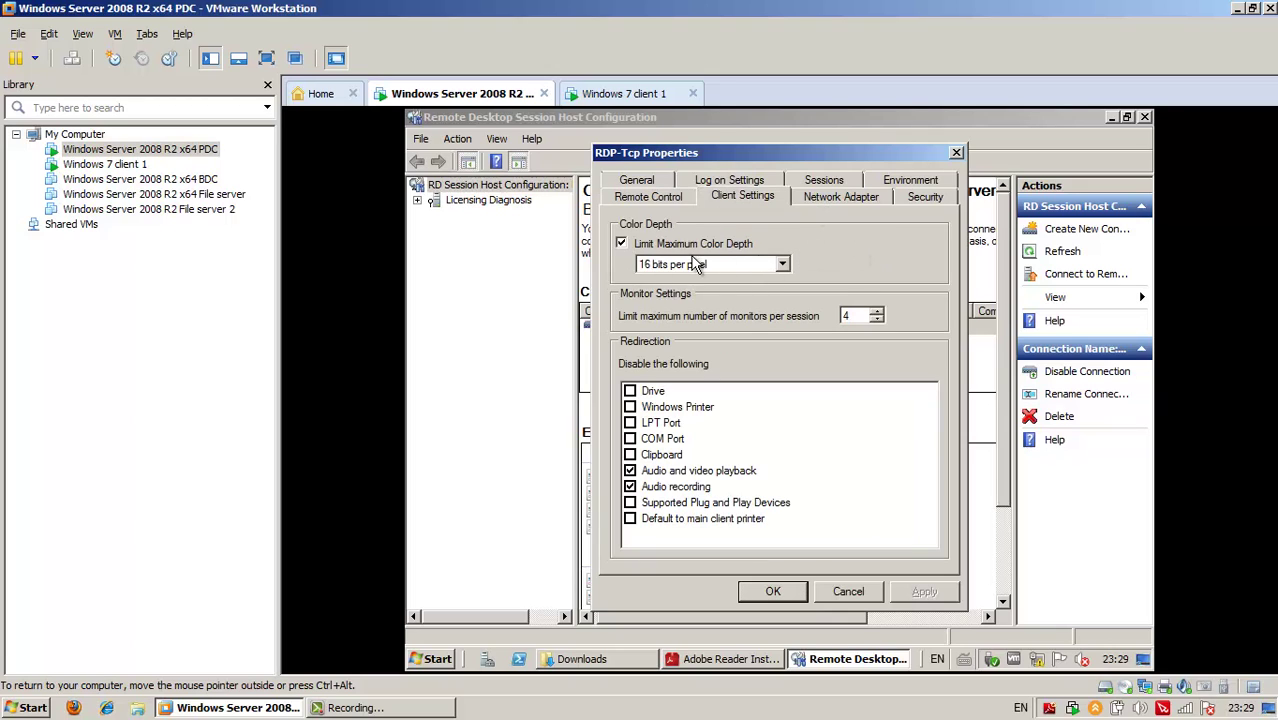
{"action": "left_click", "coordinate": [782, 264]}
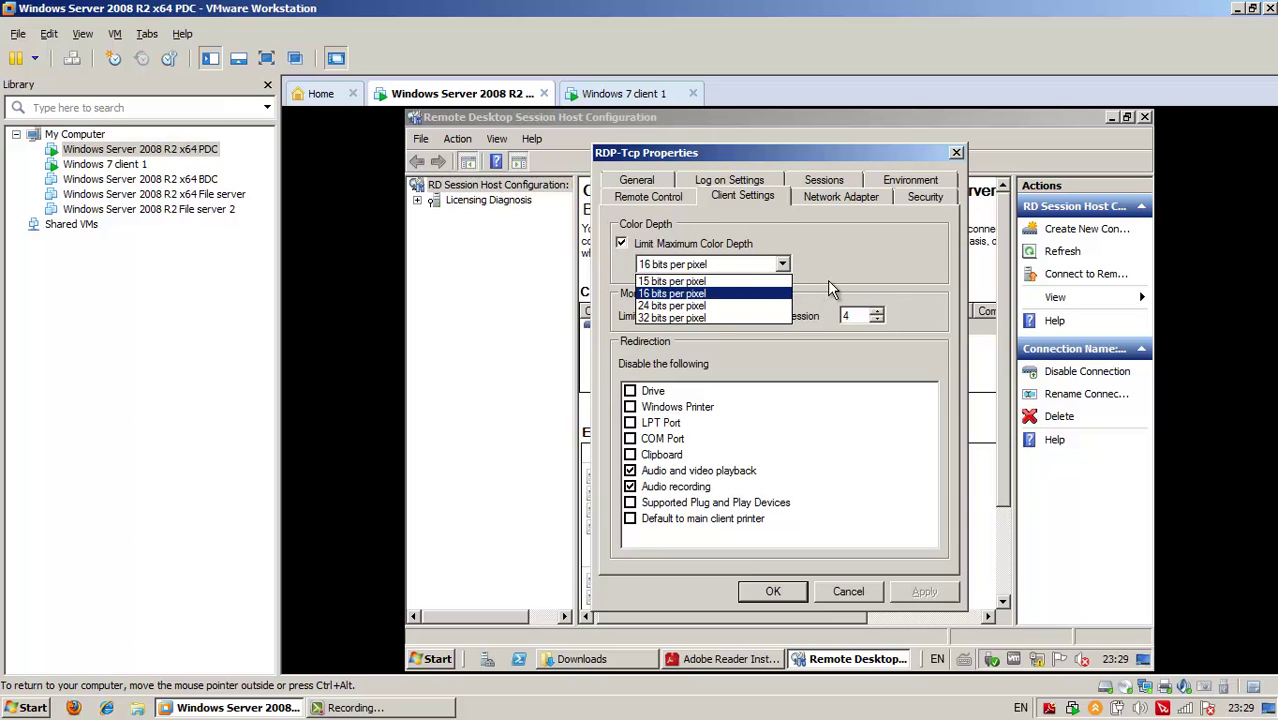
{"action": "left_click", "coordinate": [836, 202]}
Check the Network Adapter and Security tabs, dismiss the advisory, and close RDP-Tcp Properties unchanged
{"action": "left_click", "coordinate": [836, 202]}
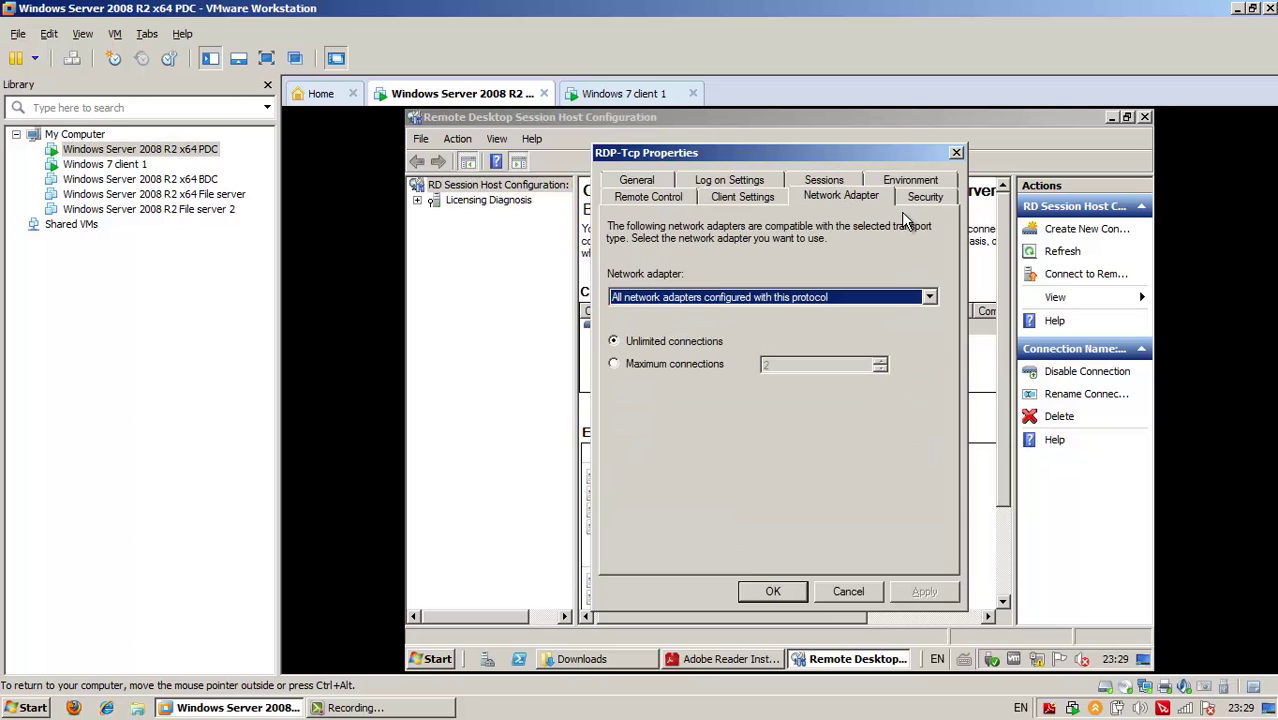
{"action": "left_click", "coordinate": [922, 198]}
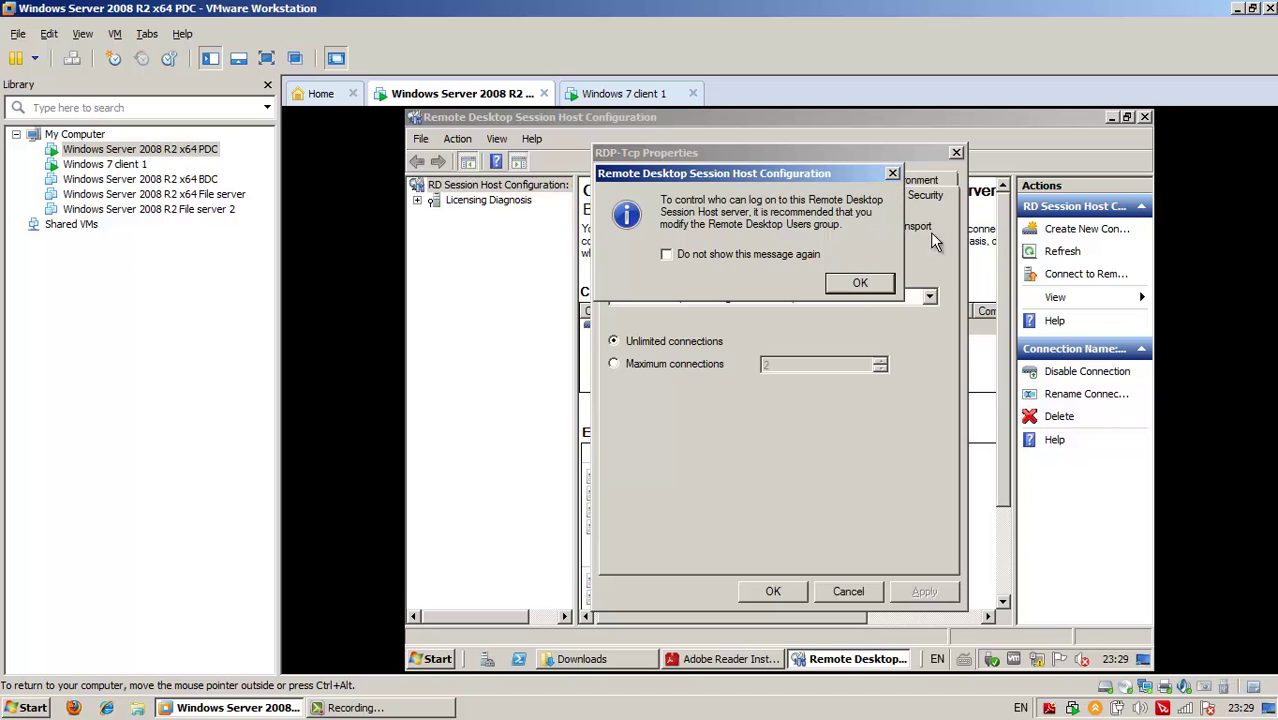
{"action": "left_click", "coordinate": [864, 283]}
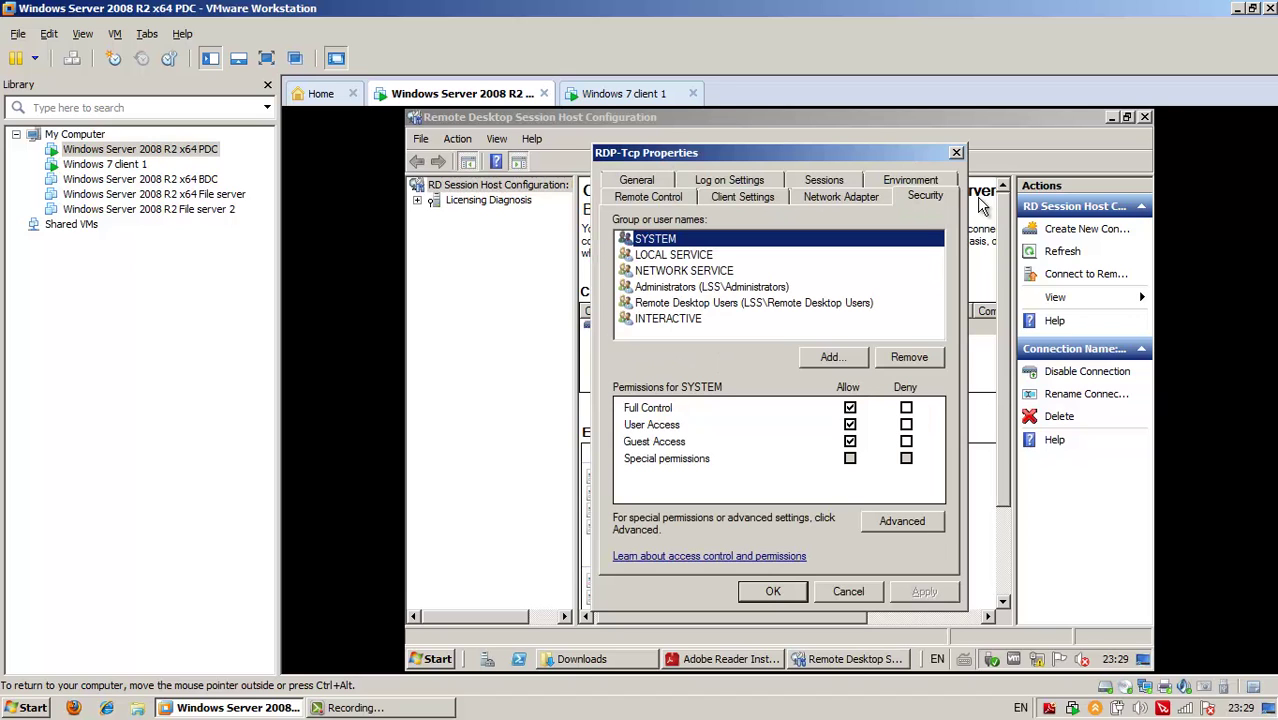
{"action": "left_click", "coordinate": [868, 204]}
{"action": "left_click", "coordinate": [928, 203]}
{"action": "left_click", "coordinate": [956, 152]}
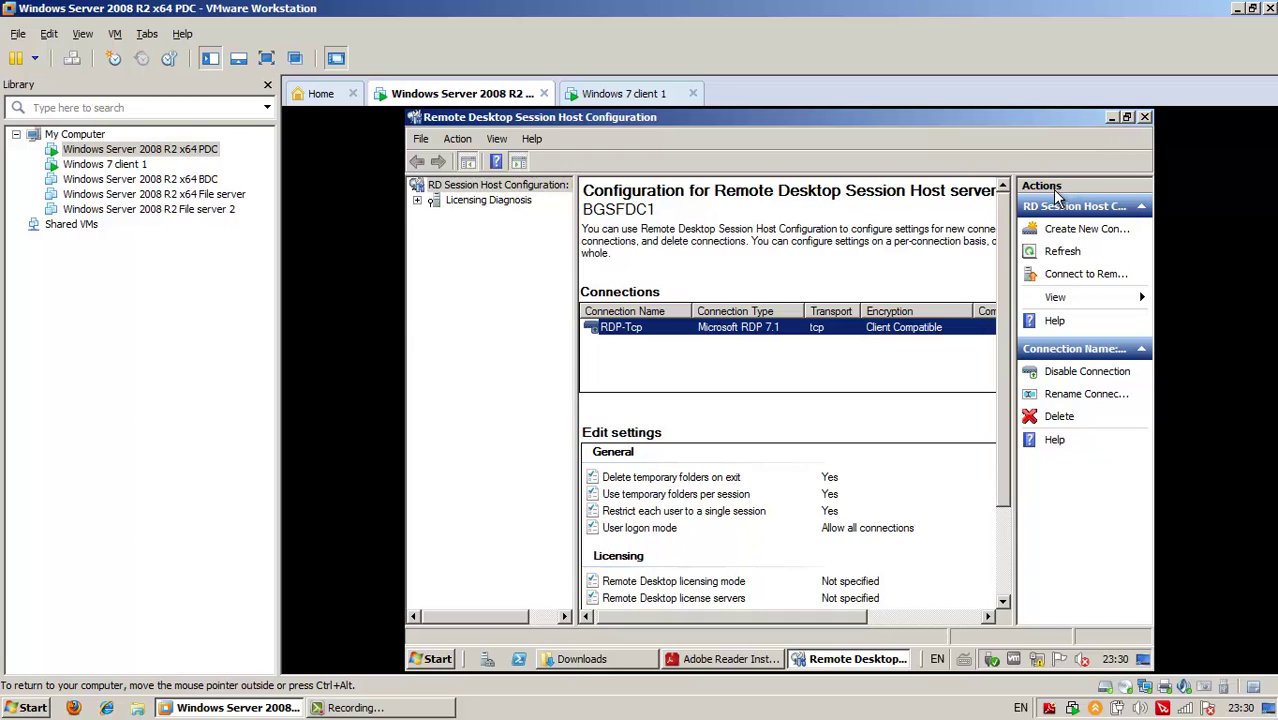
Close Session Host Configuration and launch Remote Desktop Web Access Configuration from Administrative Tools
{"action": "left_click", "coordinate": [1145, 117]}
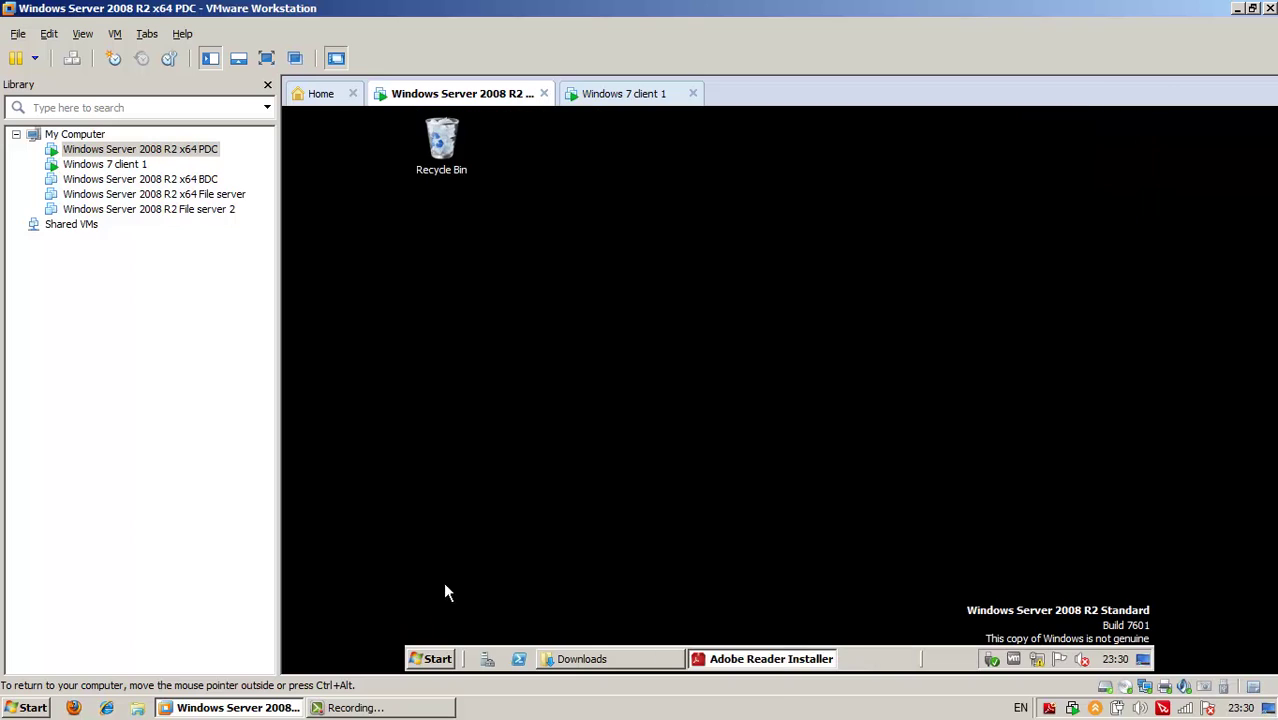
{"action": "left_click", "coordinate": [432, 659]}
{"action": "left_click", "coordinate": [455, 594]}
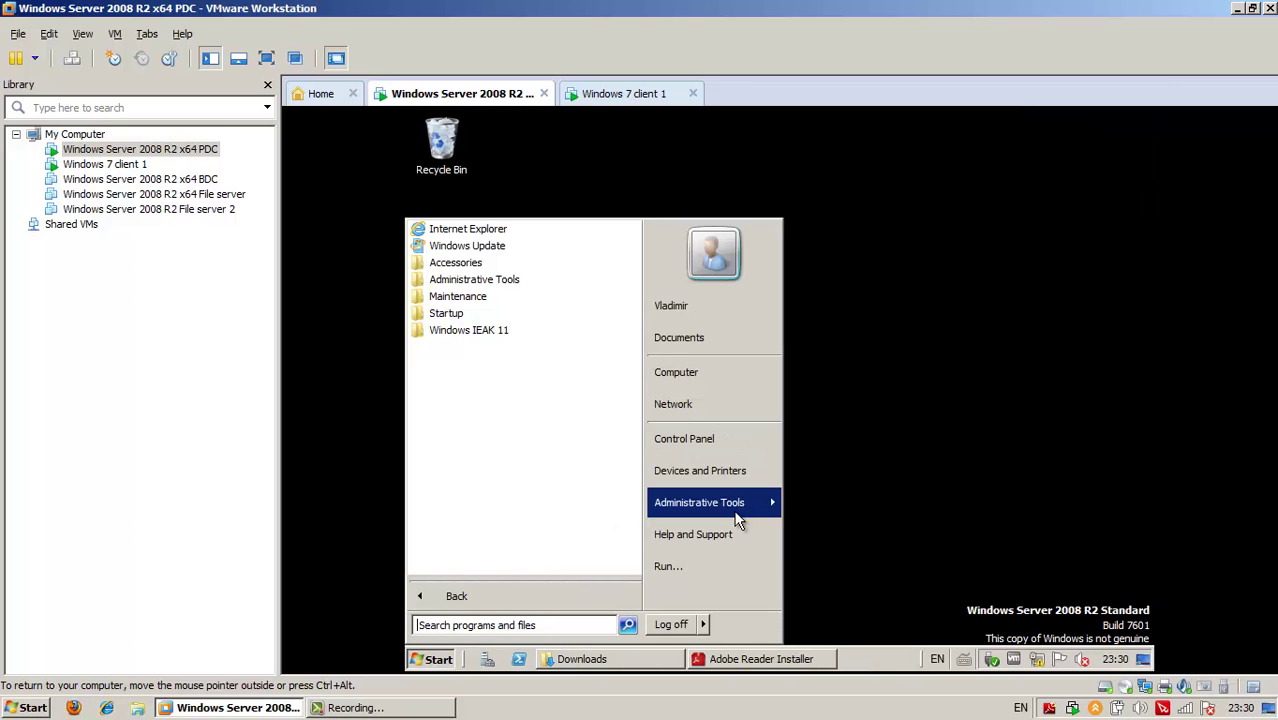
{"action": "mouse_move", "coordinate": [724, 502]}
{"action": "mouse_move", "coordinate": [862, 138]}
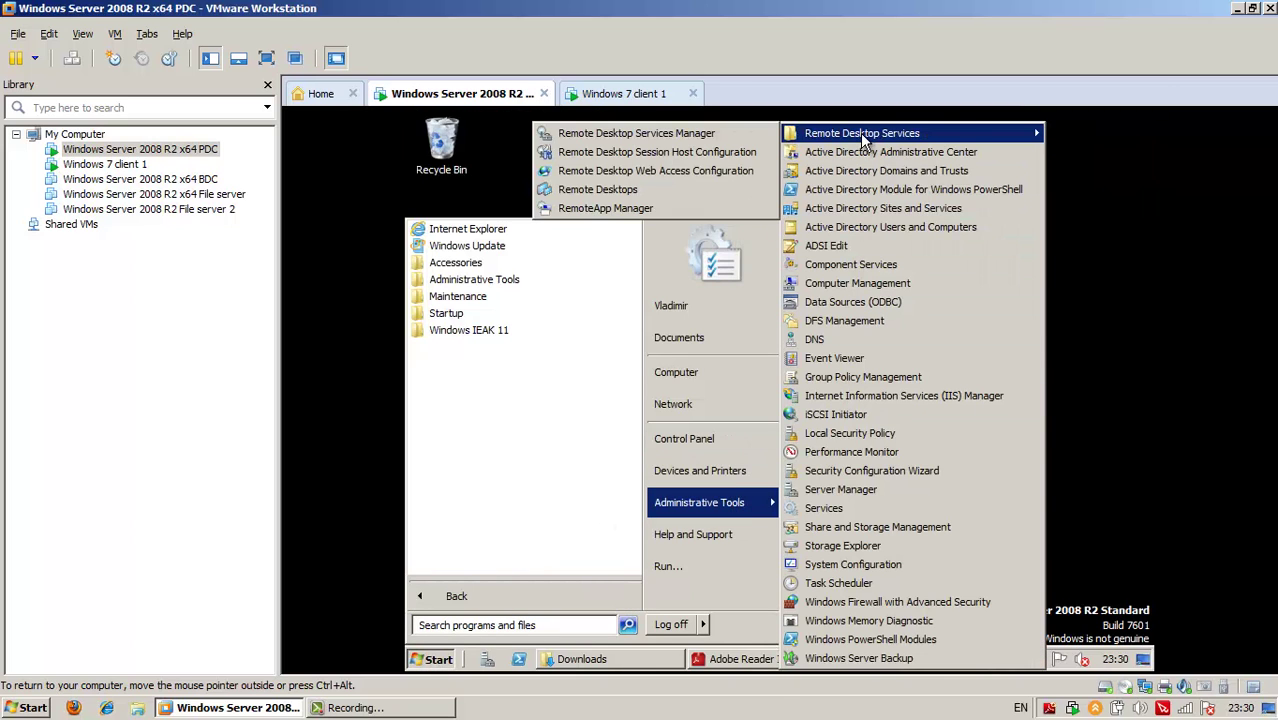
{"action": "left_click", "coordinate": [703, 172]}
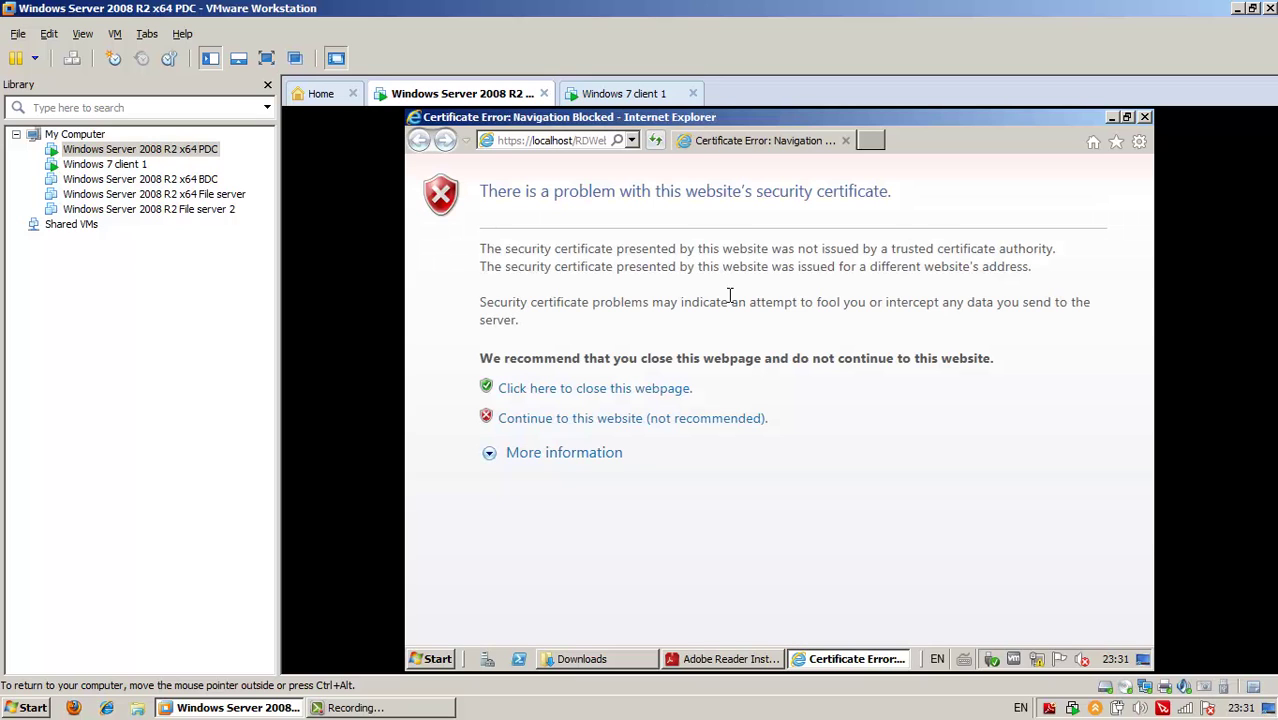
Continue past the localhost certificate warning, sign in with the saved administrator credentials, and open Remote Desktop
{"action": "left_click", "coordinate": [572, 417]}
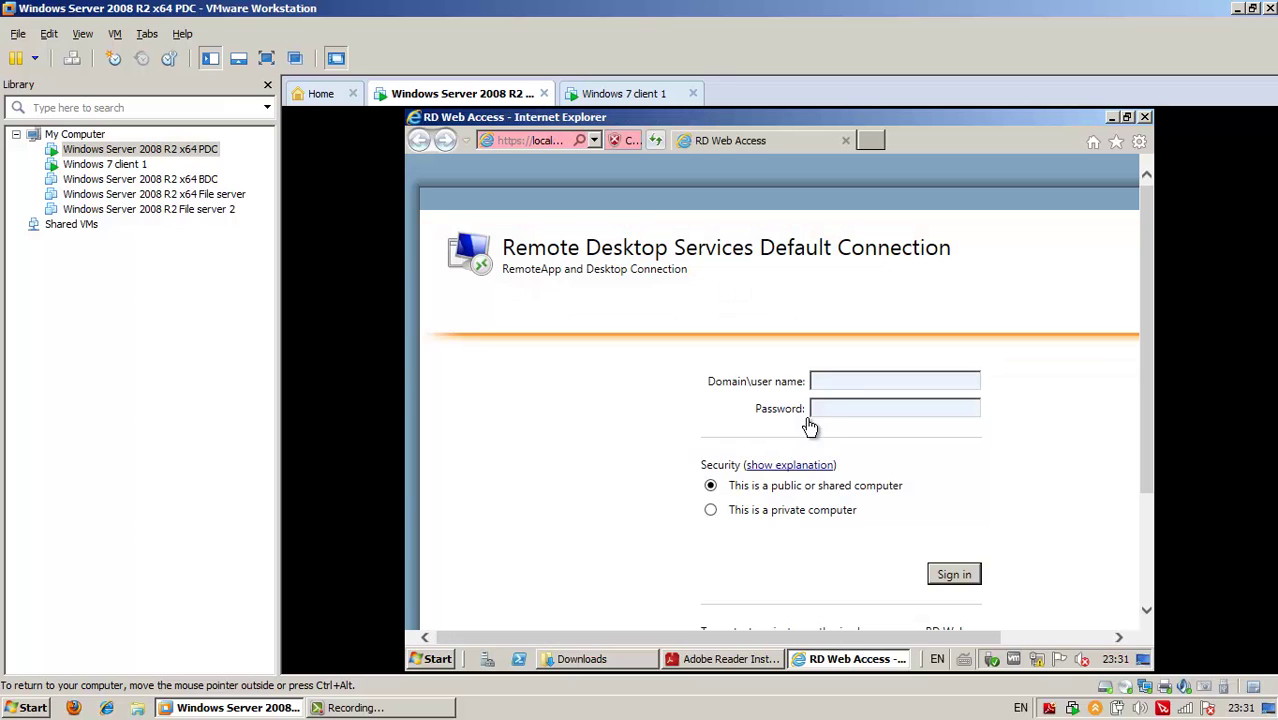
{"action": "left_click", "coordinate": [846, 383]}
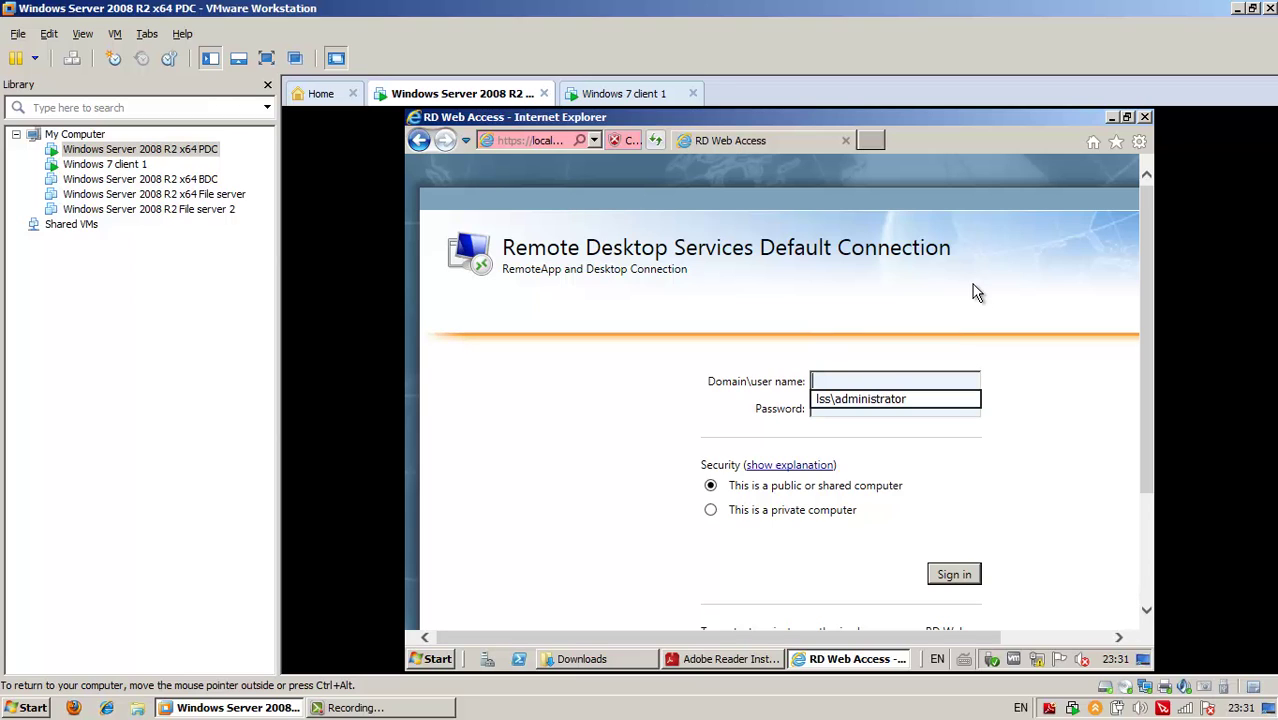
{"action": "left_click", "coordinate": [959, 400]}
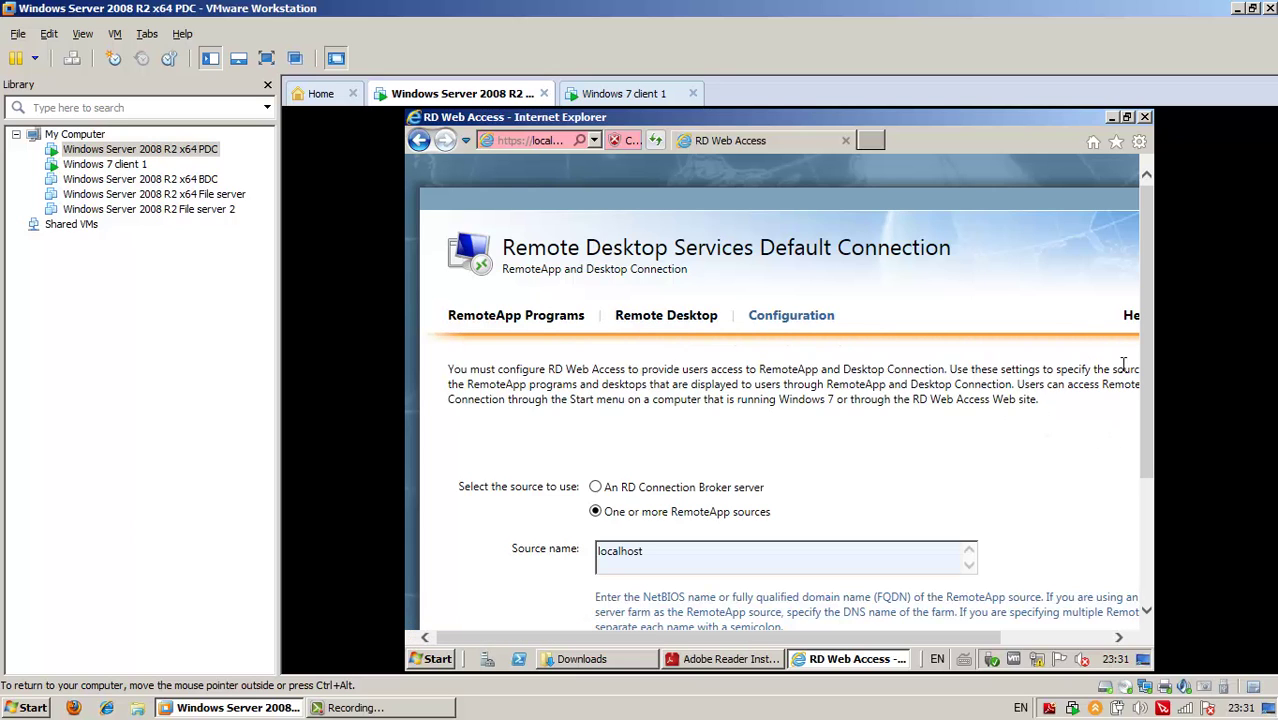
{"action": "scroll", "coordinate": [1150, 345], "scroll_direction": "down", "scroll_amount": 2}
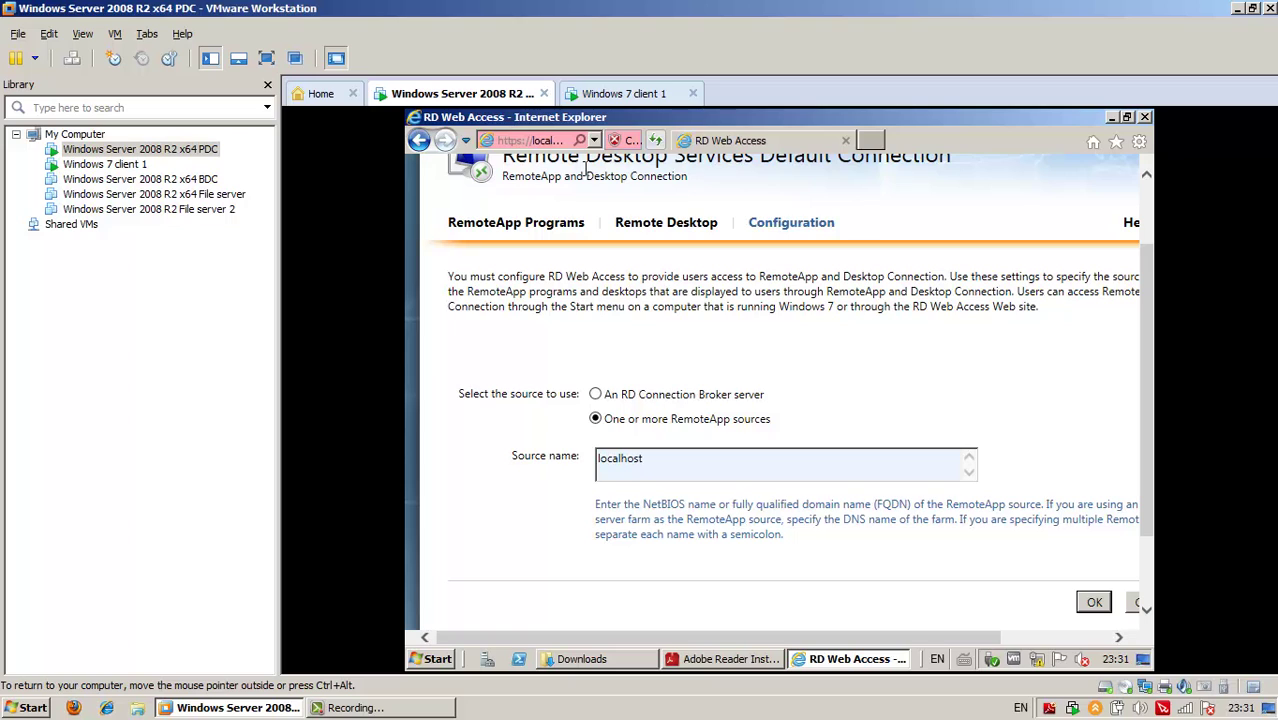
{"action": "left_click", "coordinate": [668, 234]}
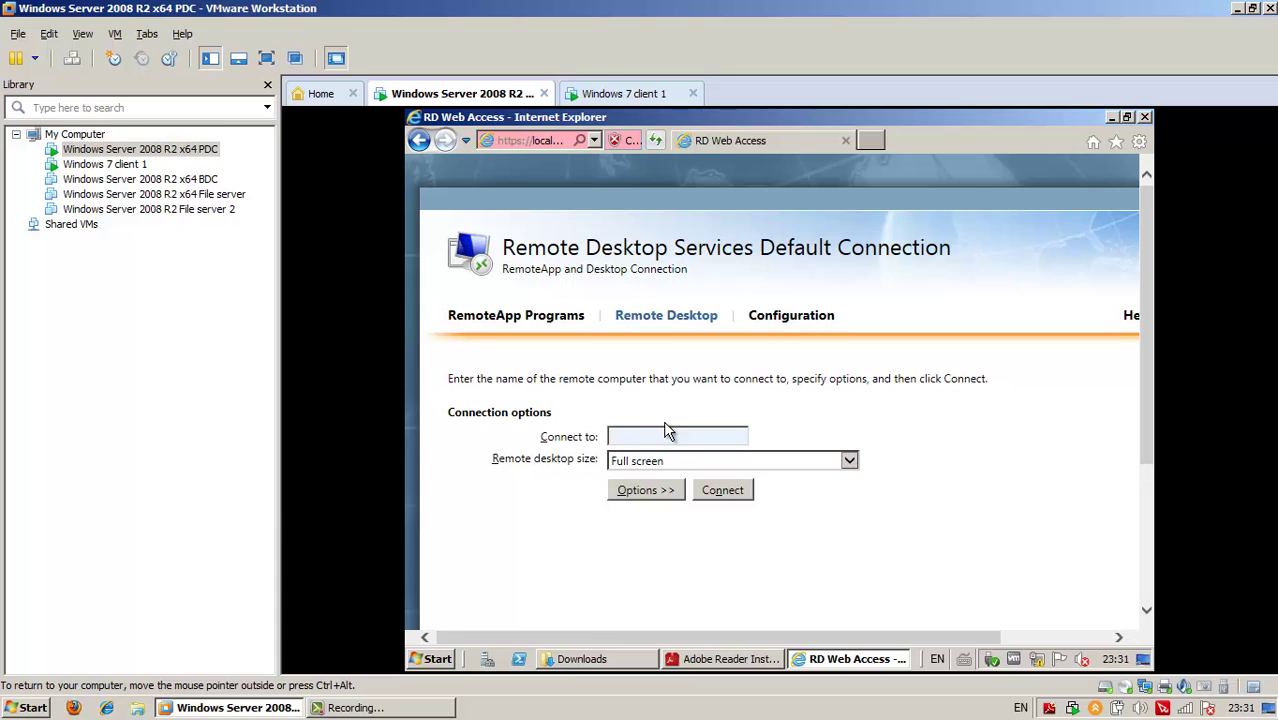
Enter finance-pc1 as the computer to connect to and start the full-screen connection
{"action": "left_click", "coordinate": [664, 436]}
{"action": "left_click", "coordinate": [434, 659]}
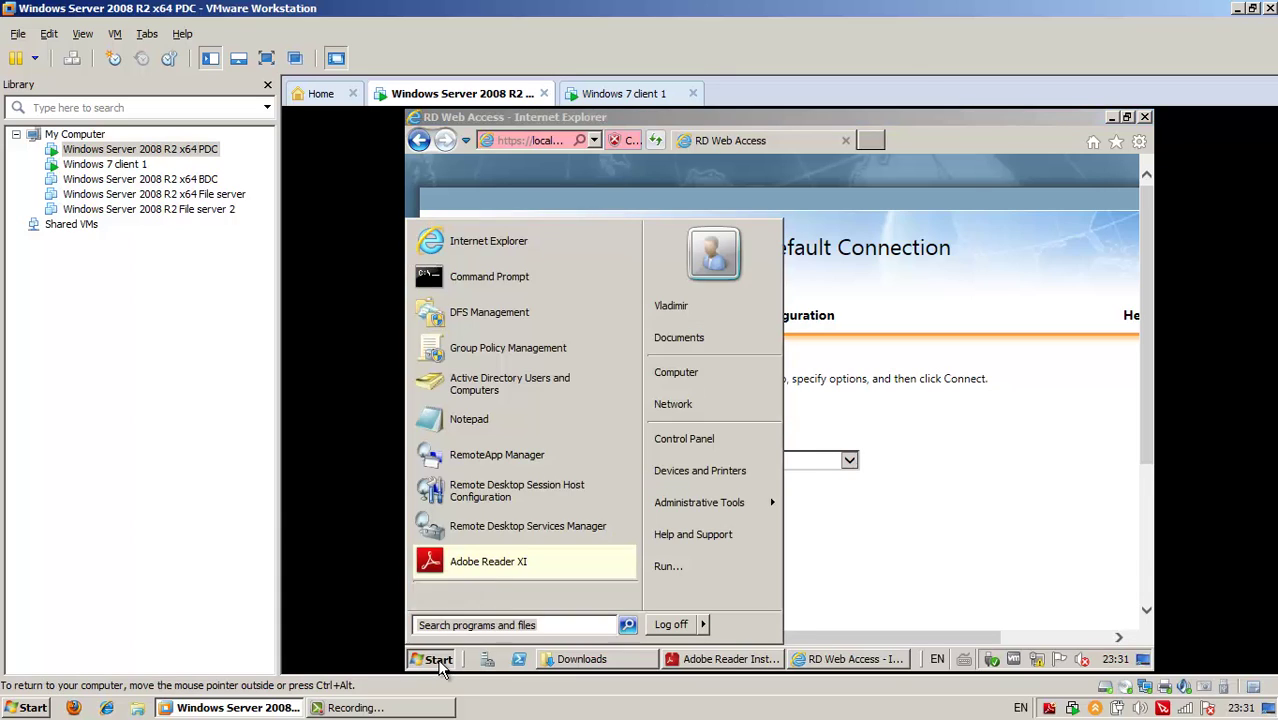
{"action": "left_click", "coordinate": [918, 136]}
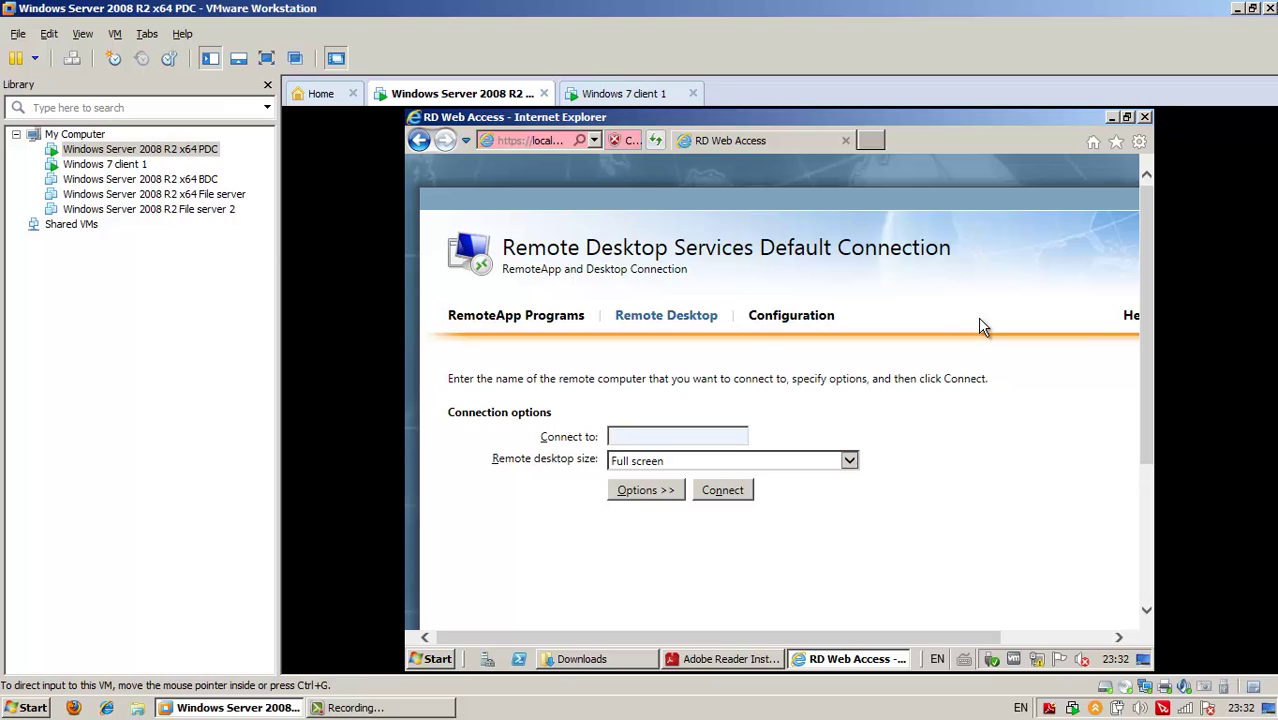
{"action": "type", "text": "f"}
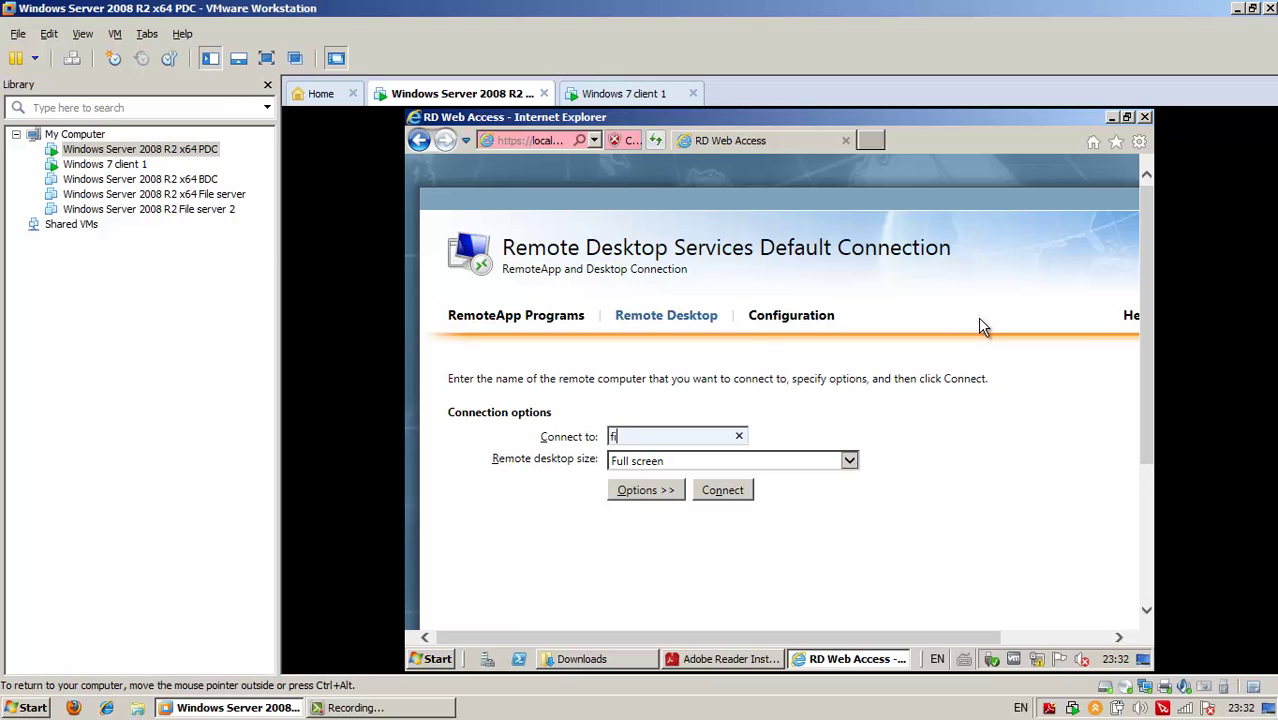
{"action": "type", "text": "inance-pc1"}
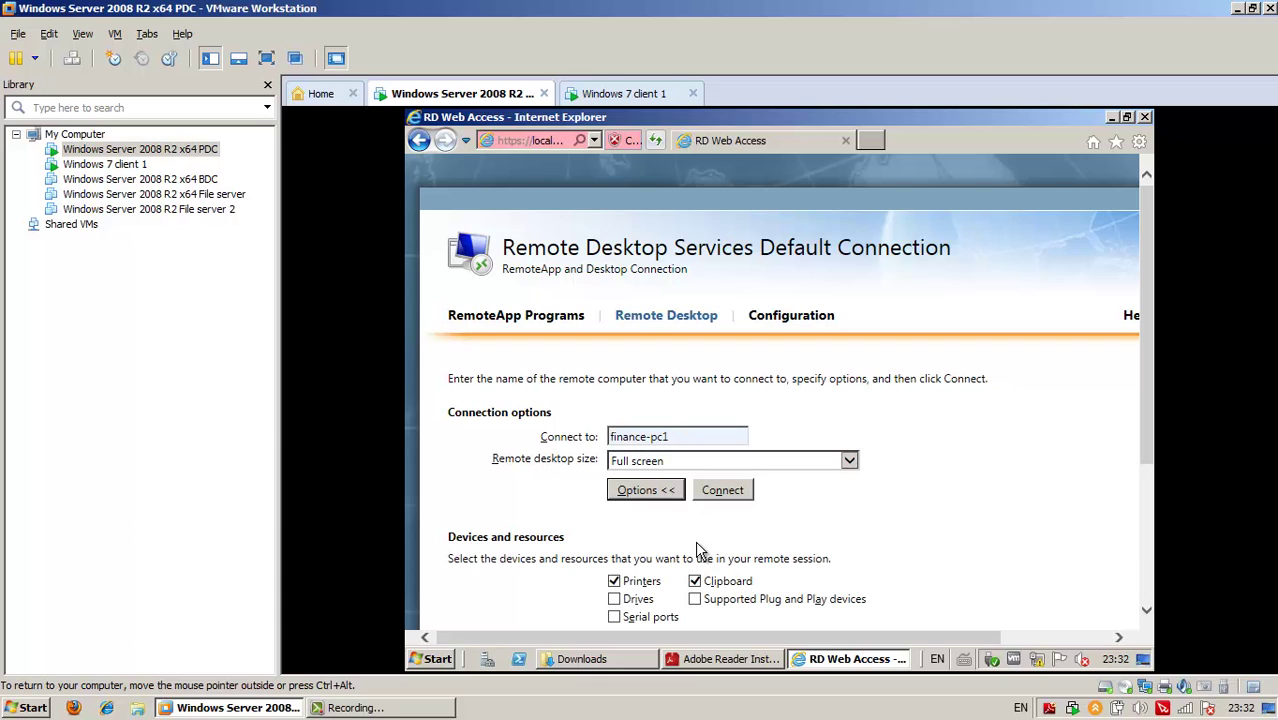
{"action": "scroll", "coordinate": [1147, 465], "scroll_direction": "down", "scroll_amount": 2}
{"action": "scroll", "coordinate": [1147, 465], "scroll_direction": "down", "scroll_amount": 1}
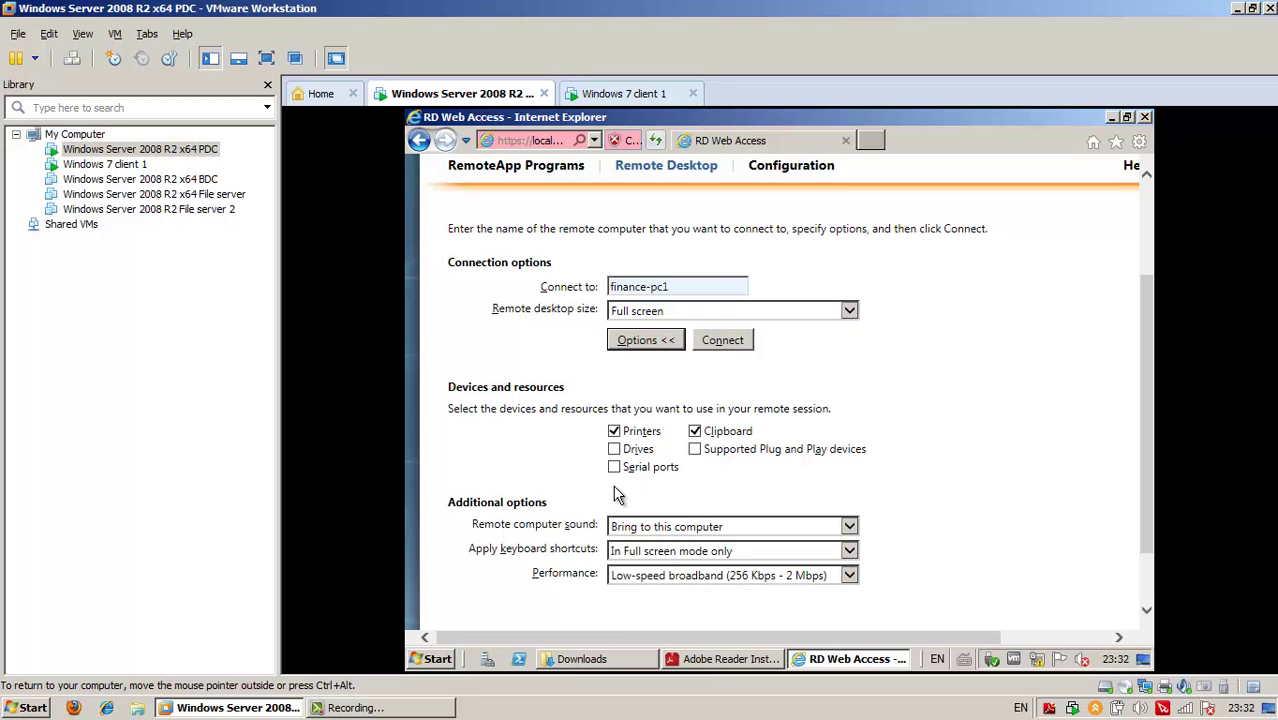
{"action": "scroll", "coordinate": [1140, 440], "scroll_direction": "down", "scroll_amount": 2}
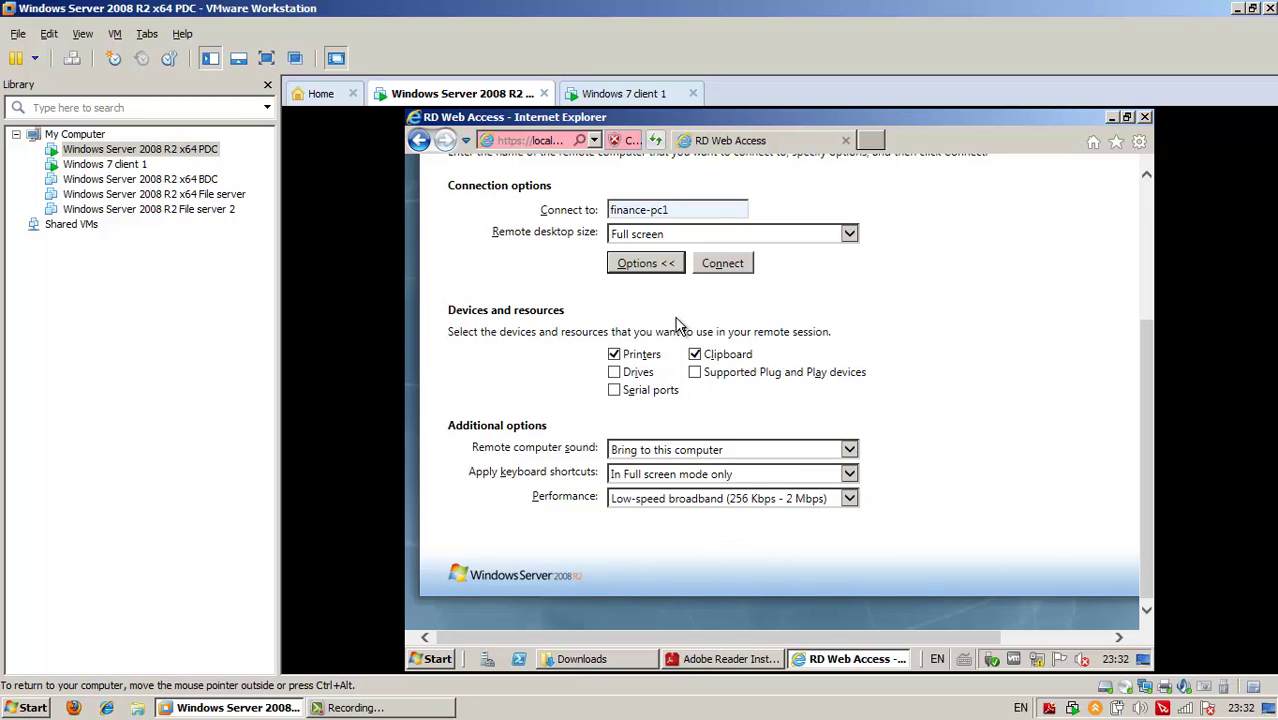
{"action": "left_click", "coordinate": [732, 264]}
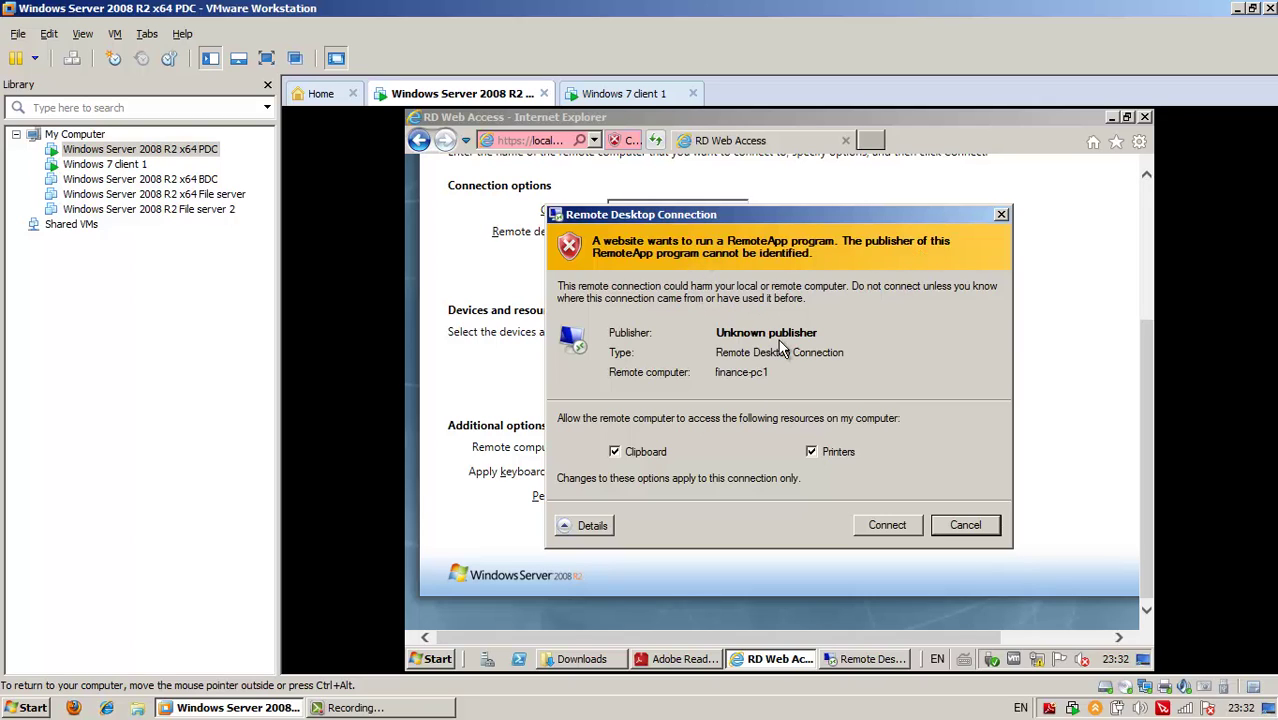
Approve the finance-pc1 connection, sign in with the domain administrator's credentials, then view Windows 7 client 1
{"action": "left_click", "coordinate": [881, 533]}
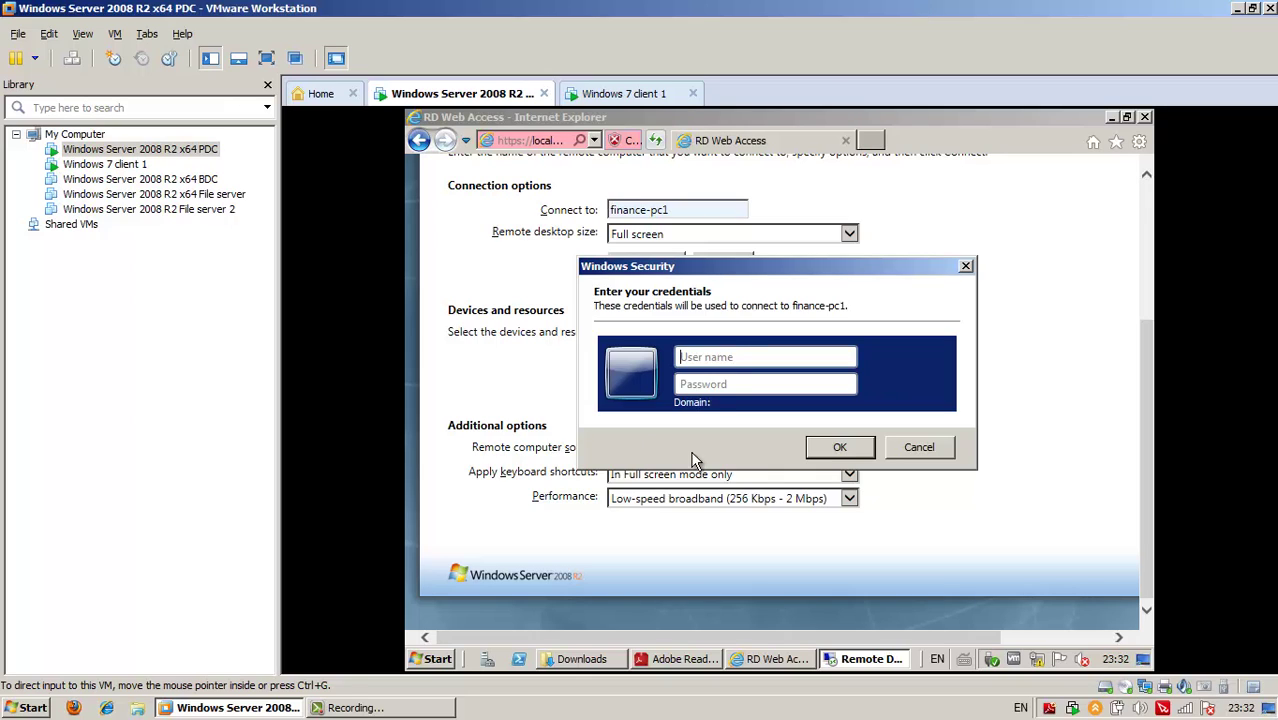
{"action": "type", "text": "lss"}
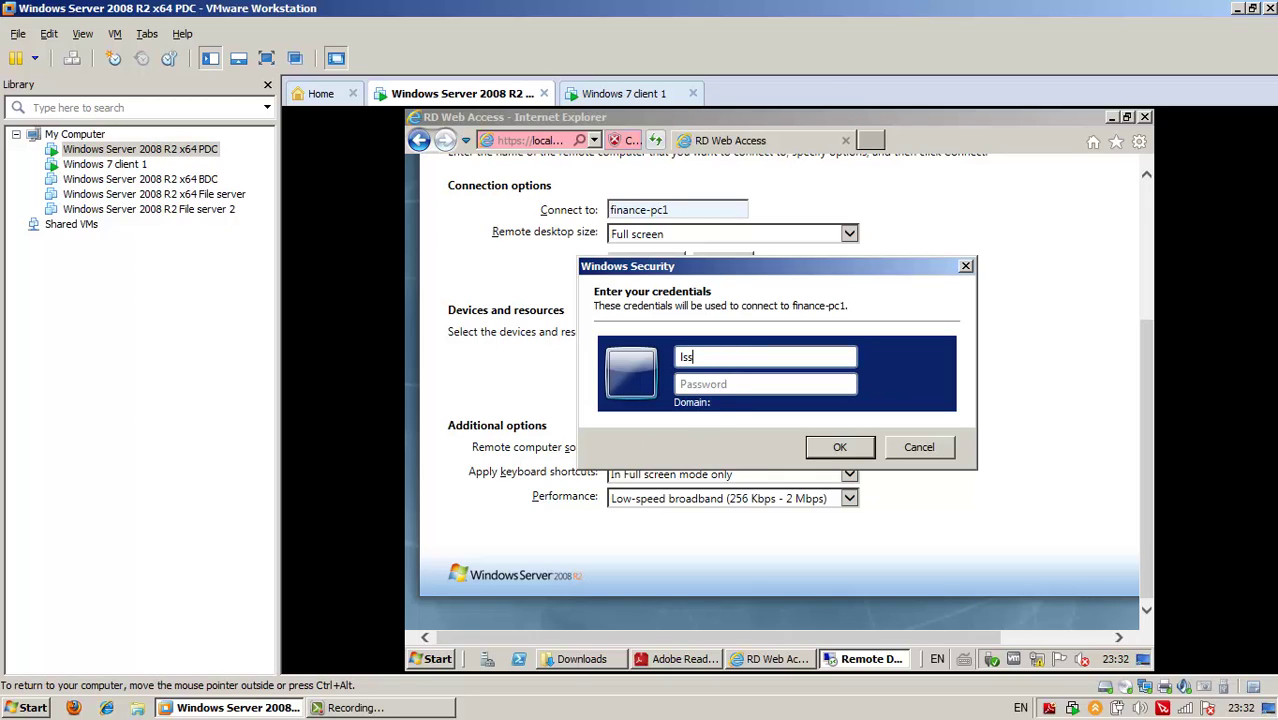
{"action": "type", "text": "\\administrator"}
{"action": "left_click", "coordinate": [765, 384]}
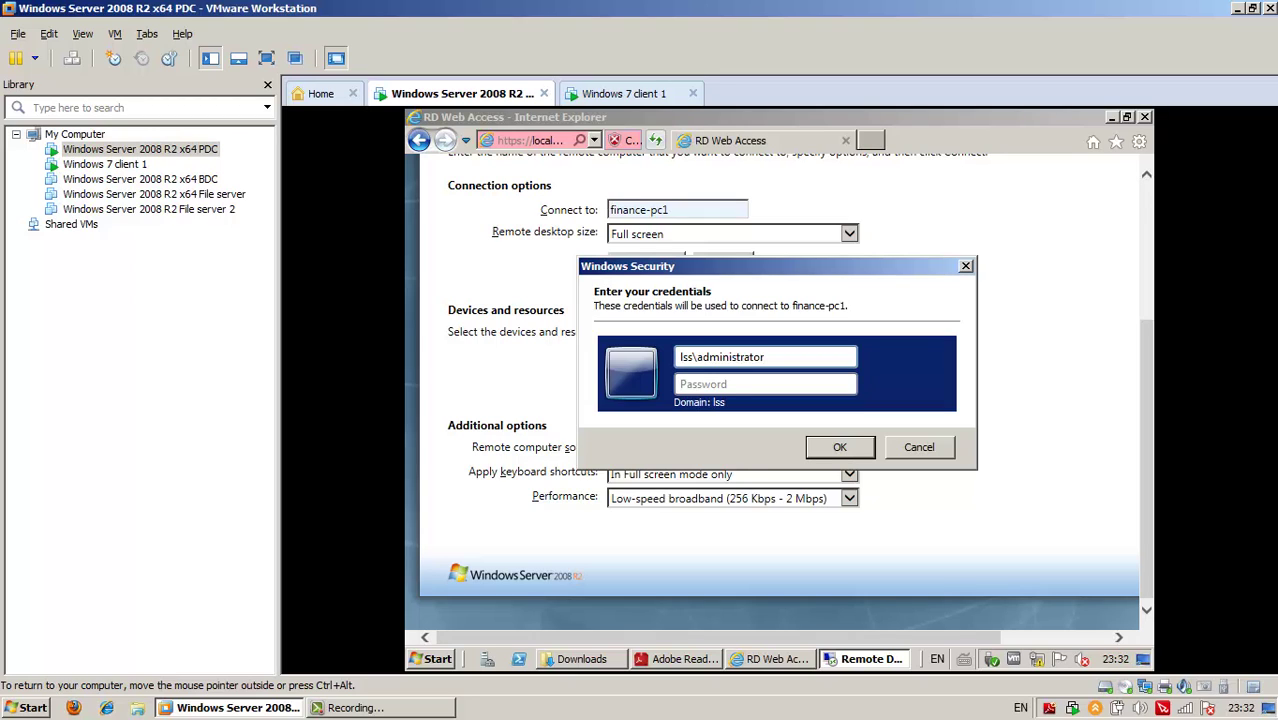
{"action": "type", "text": "Pa$$w0rd"}
{"action": "key", "text": "Return"}
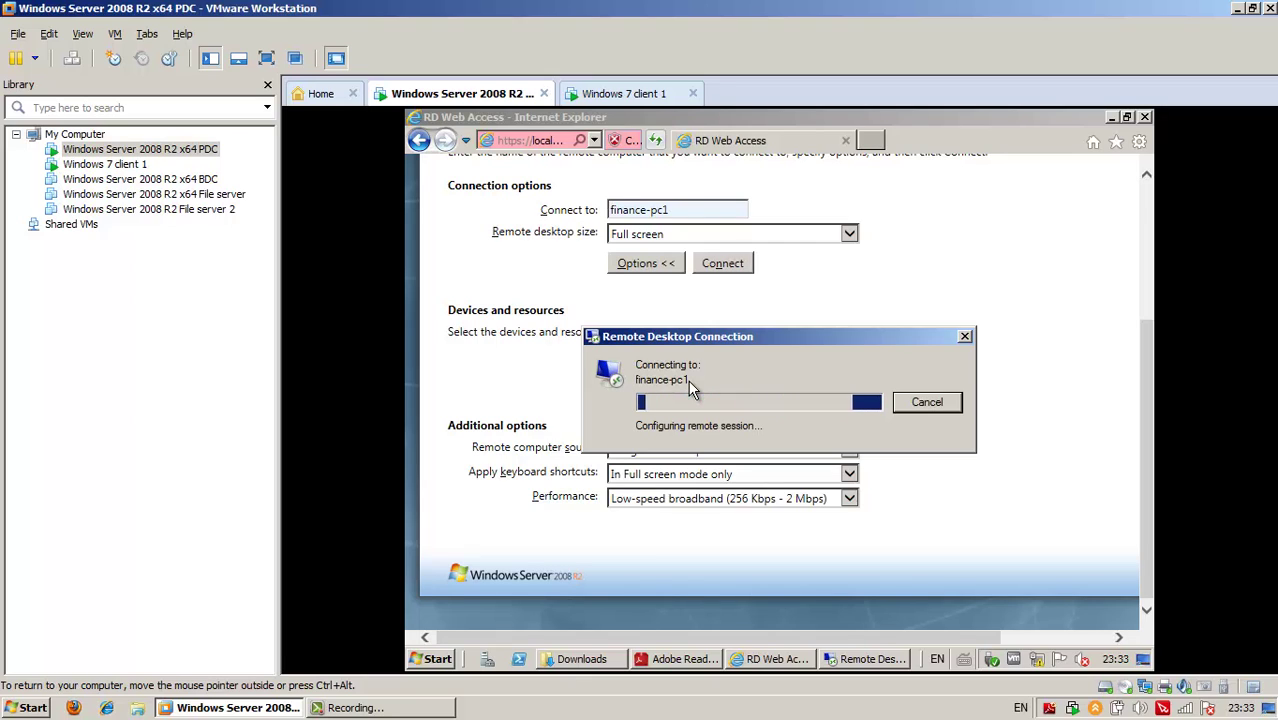
{"action": "left_click", "coordinate": [625, 96]}
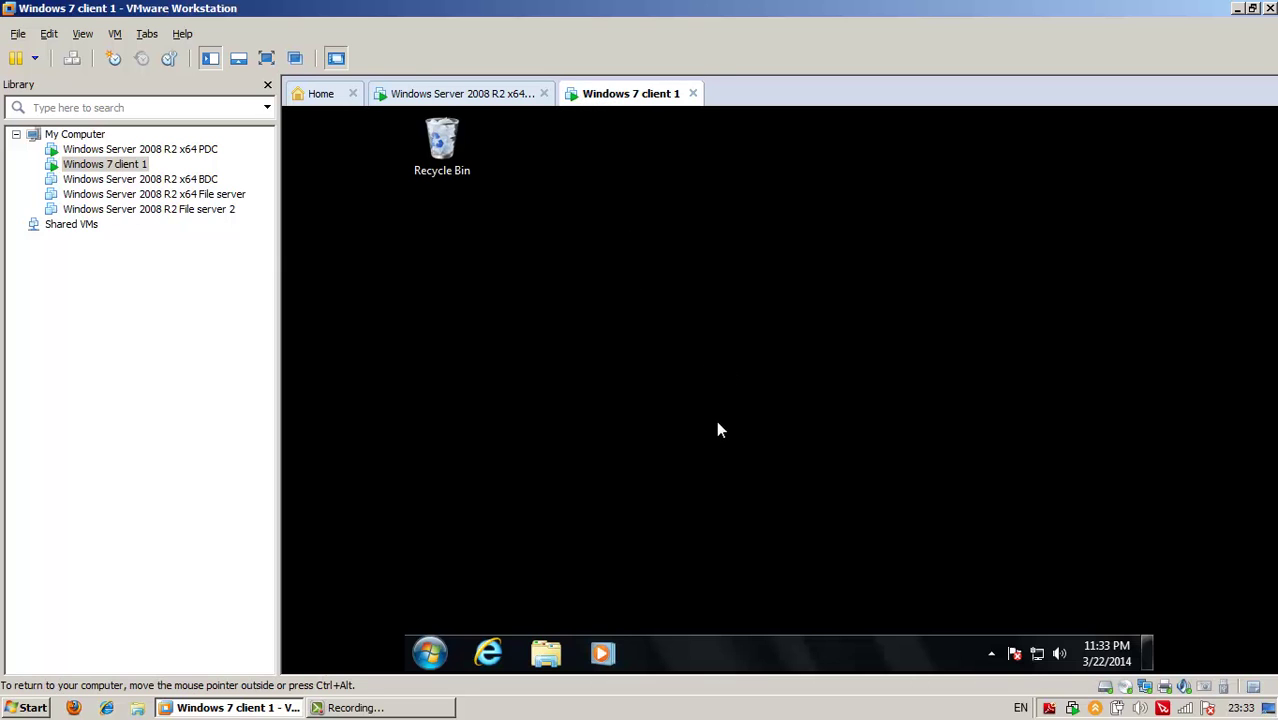
Alternate between the server's waiting remote session and the Windows 7 client, then release the VM
{"action": "left_click", "coordinate": [430, 94]}
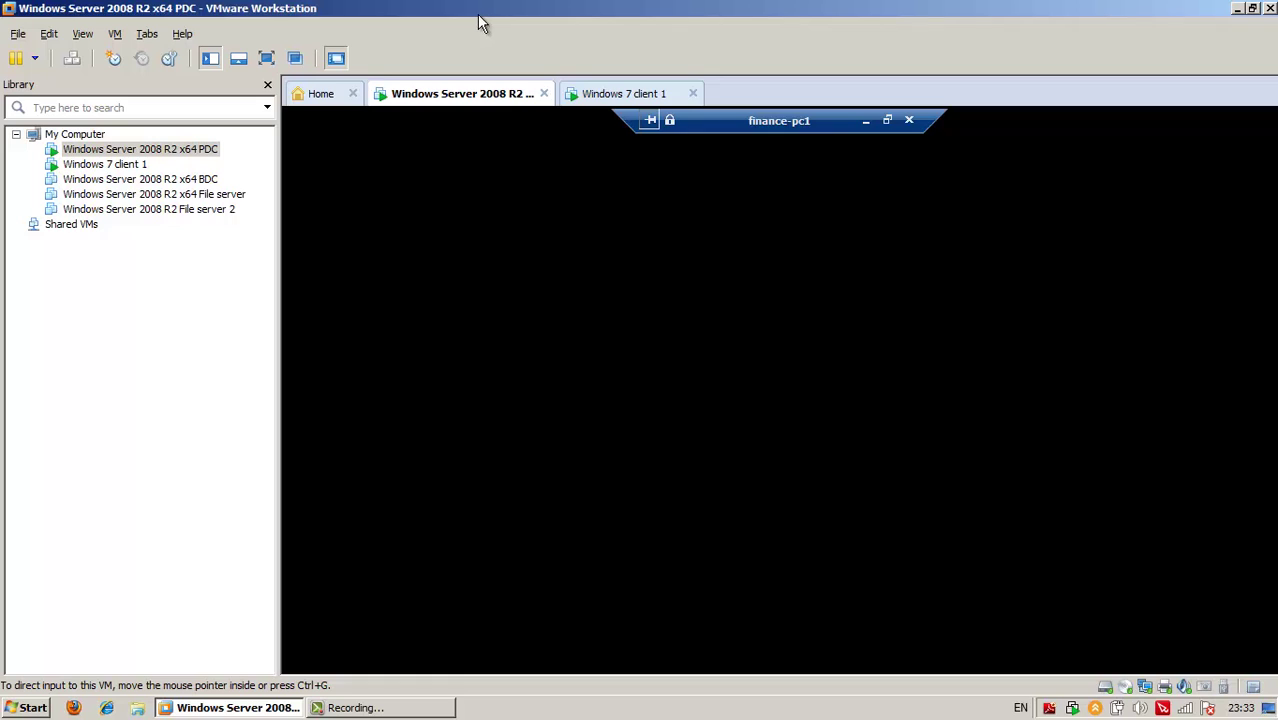
{"action": "left_click", "coordinate": [795, 165]}
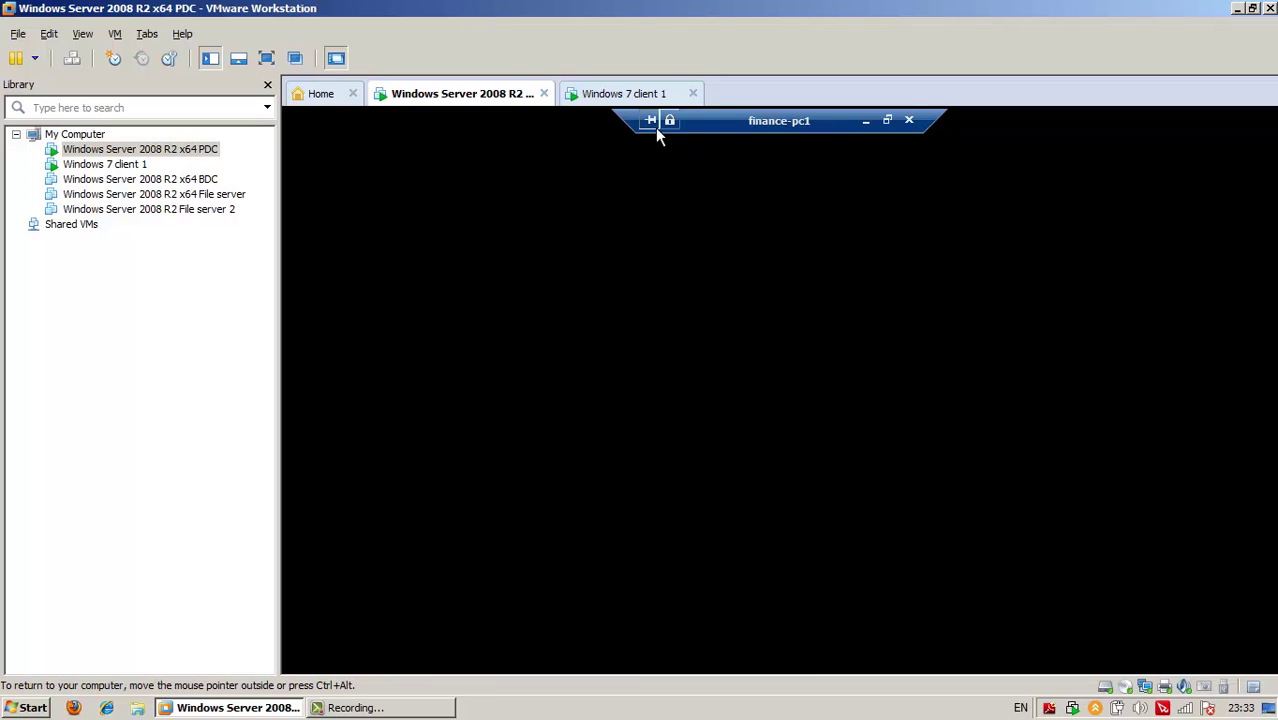
{"action": "left_click", "coordinate": [632, 99]}
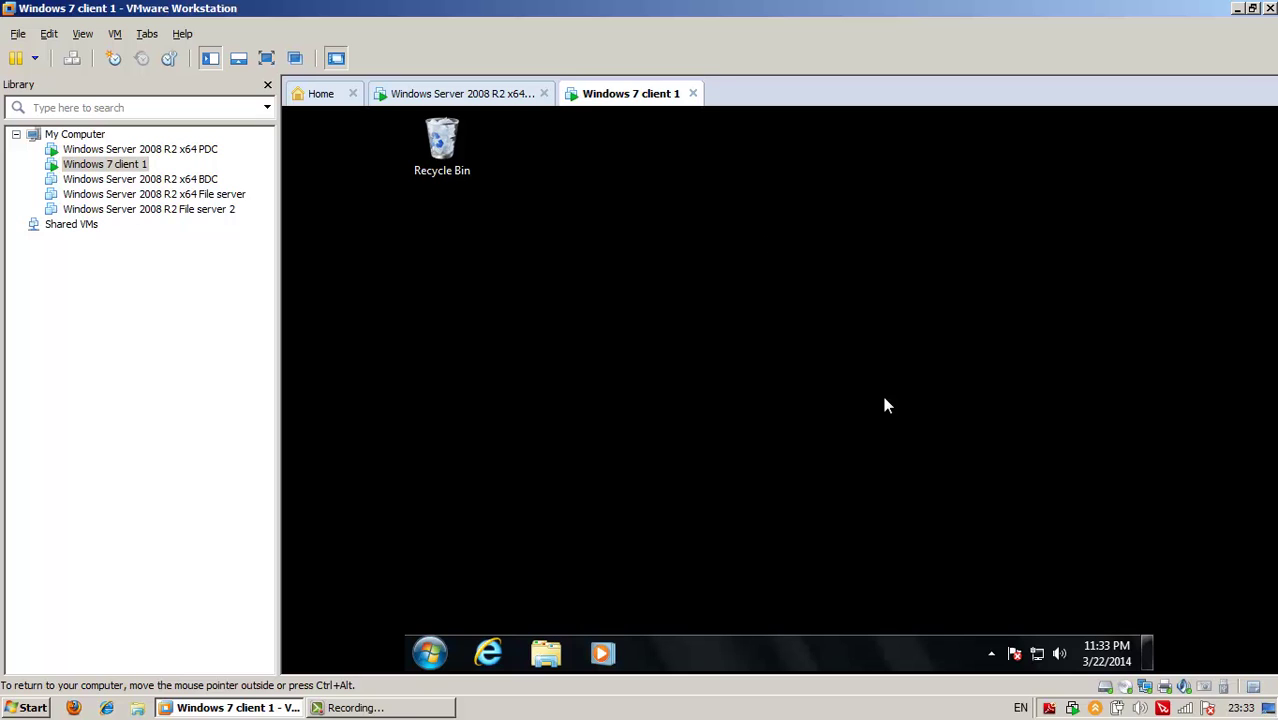
{"action": "left_click", "coordinate": [470, 98]}
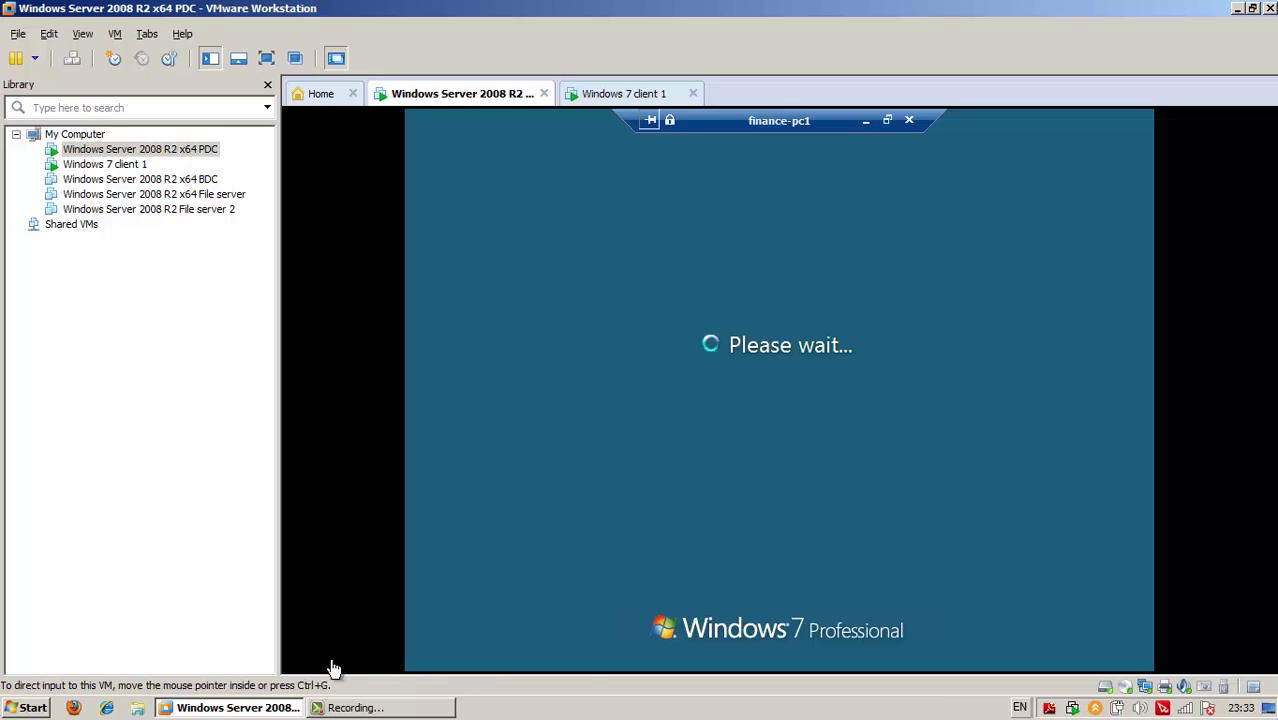
{"action": "left_click", "coordinate": [350, 707]}
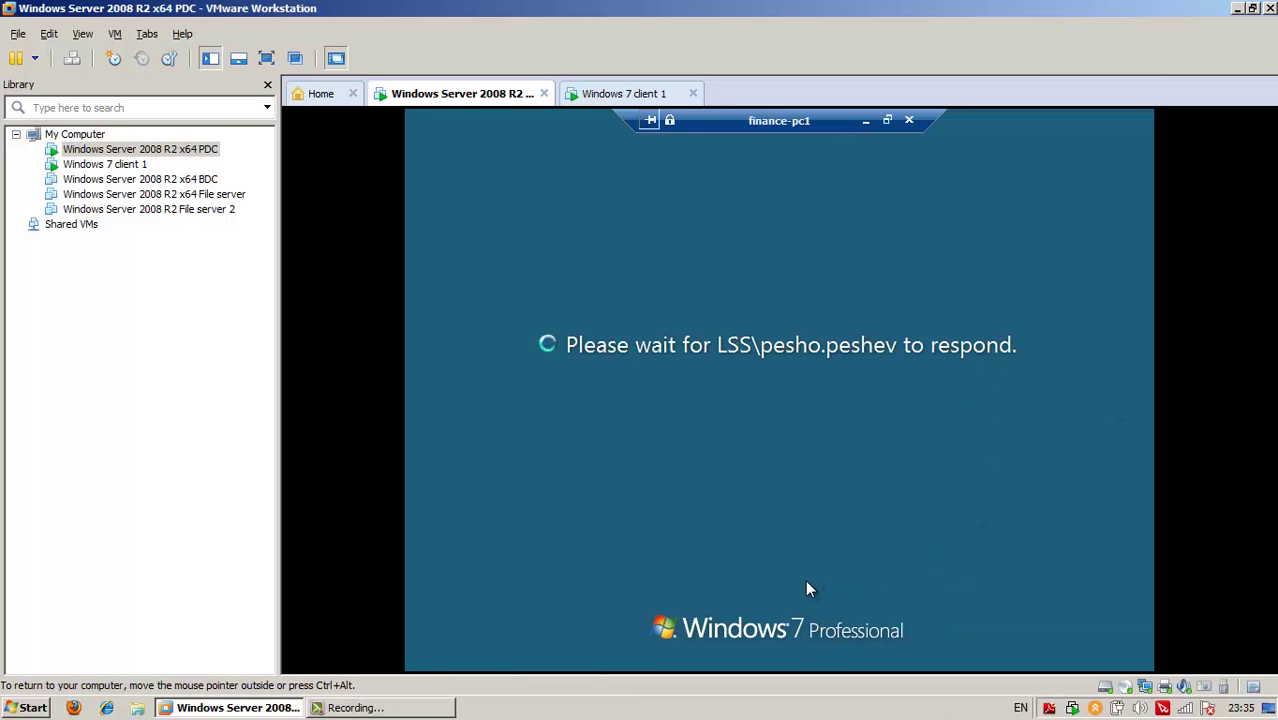
{"action": "key", "text": "ctrl+Tab"}
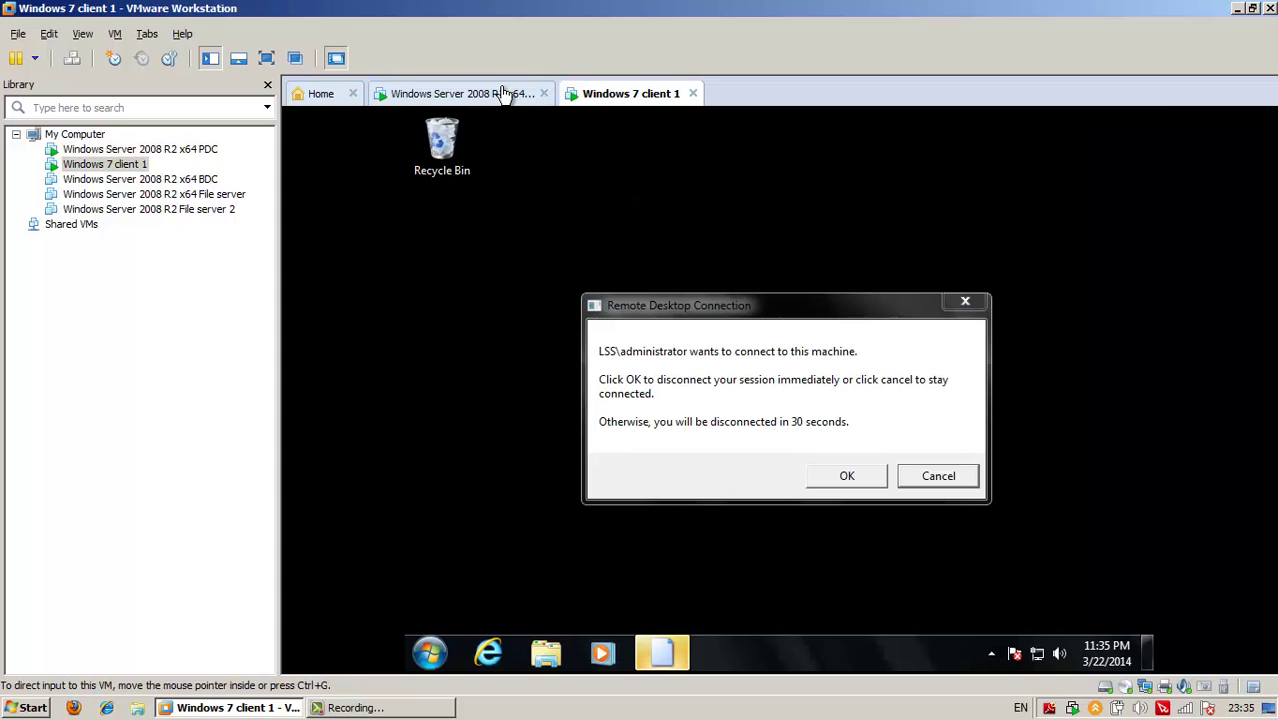
On Windows 7 client 1, accept the administrator's connection request, disconnecting the local user
{"action": "left_click", "coordinate": [508, 91]}
{"action": "left_click", "coordinate": [754, 460]}
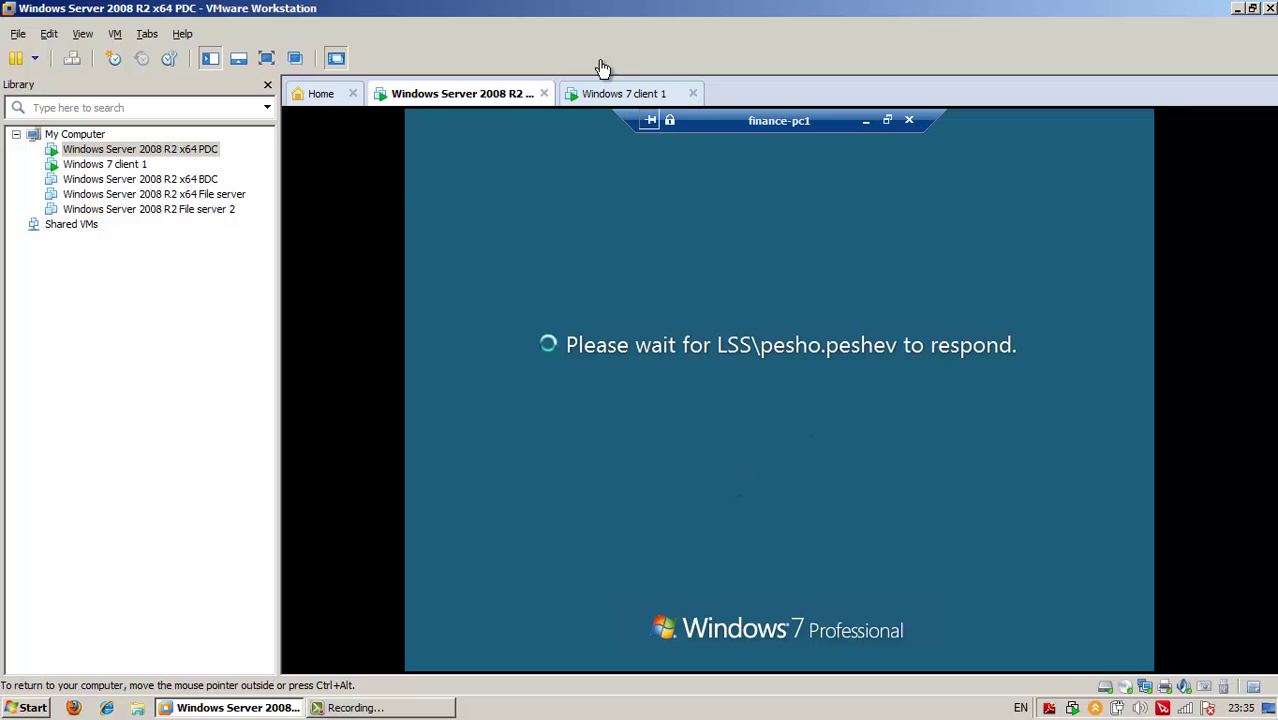
{"action": "left_click", "coordinate": [624, 93]}
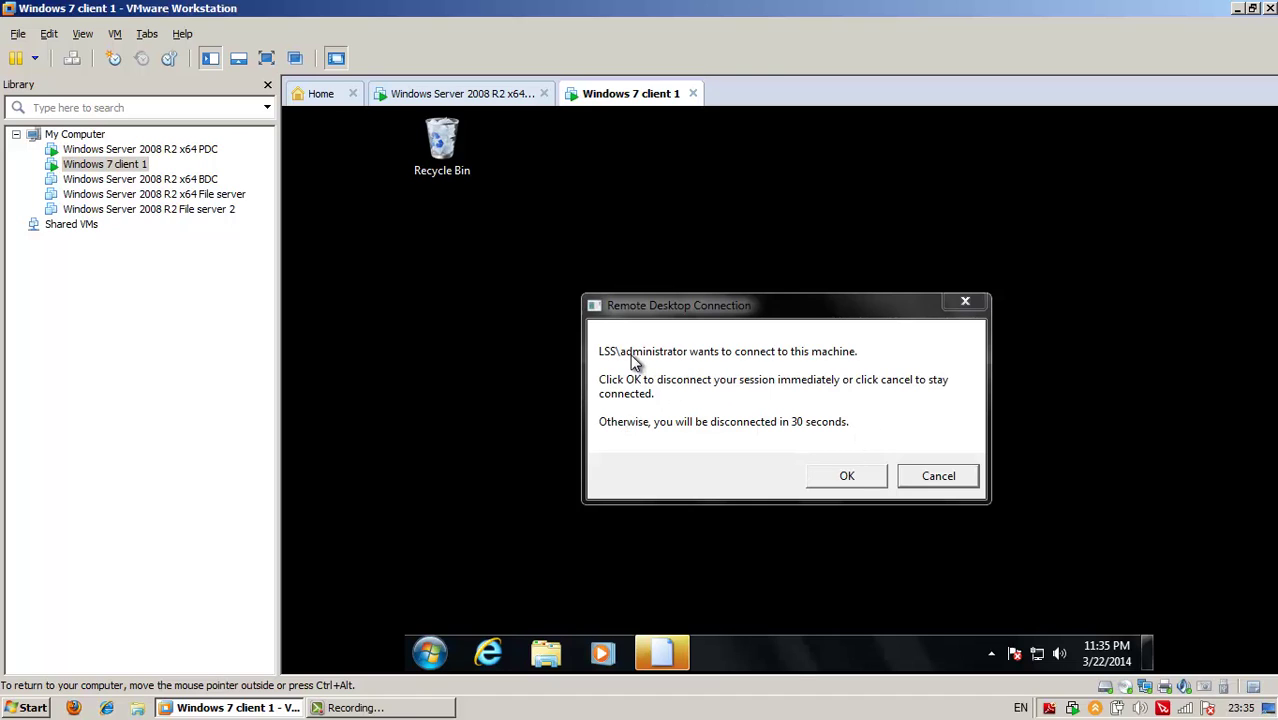
{"action": "left_click", "coordinate": [849, 477]}
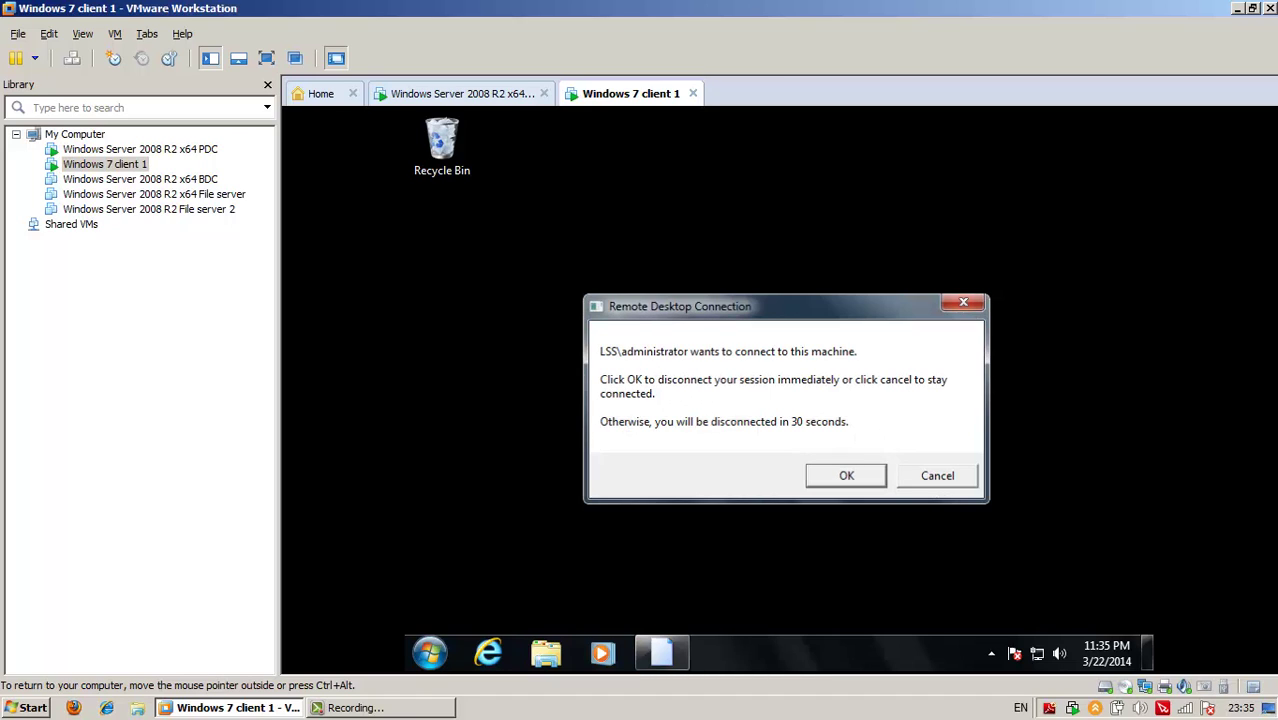
{"action": "left_click", "coordinate": [847, 476]}
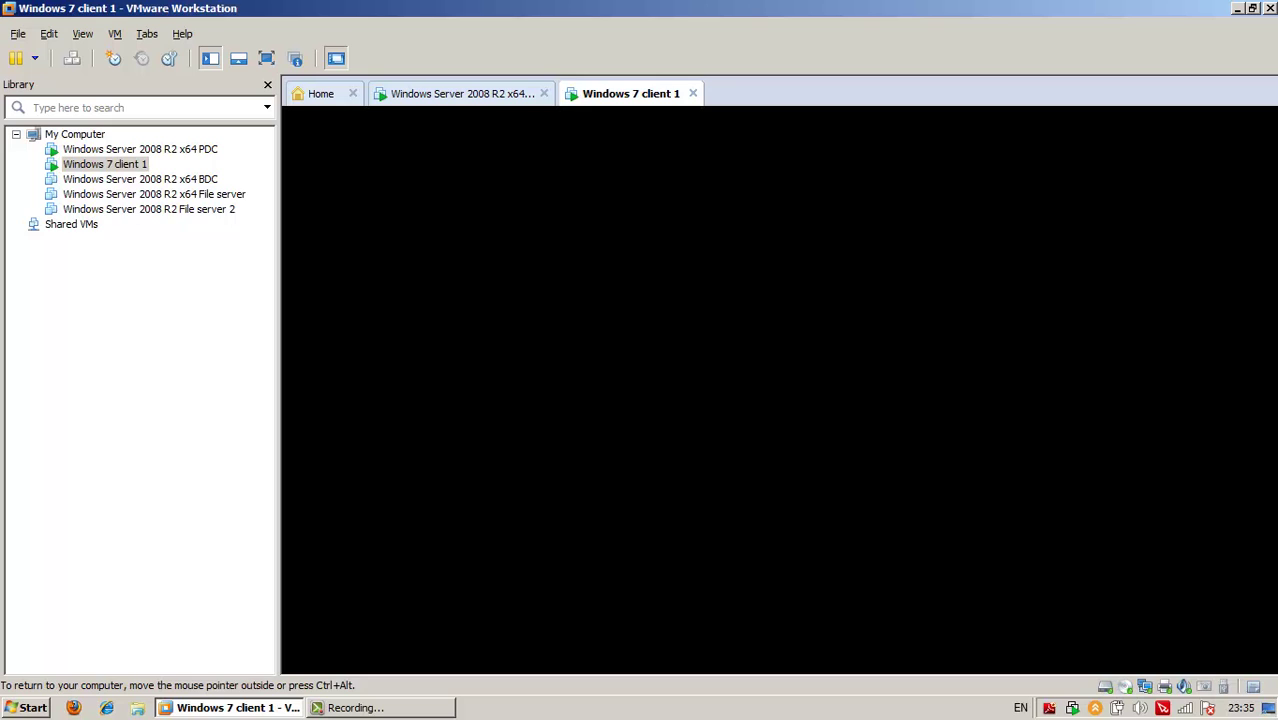
Monitor progress by switching between the server's finance-pc1 session and the Windows 7 client's logon screen
{"action": "left_click", "coordinate": [455, 93]}
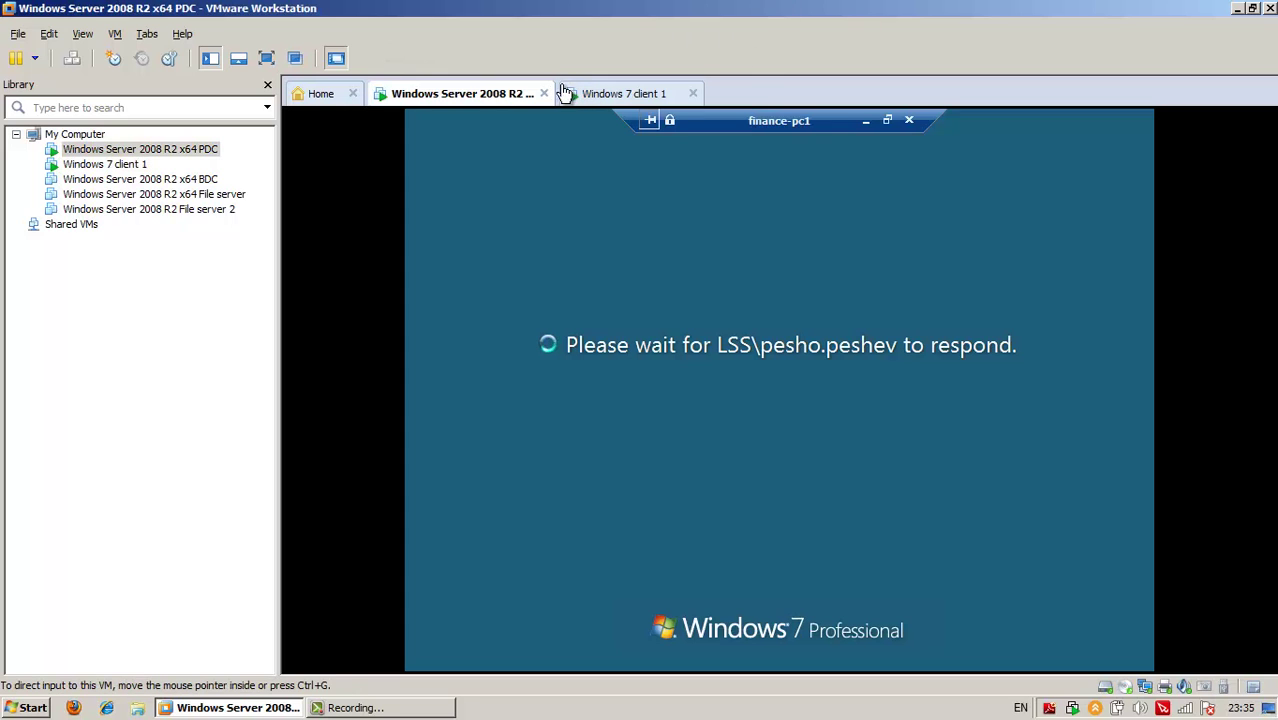
{"action": "left_click", "coordinate": [630, 93]}
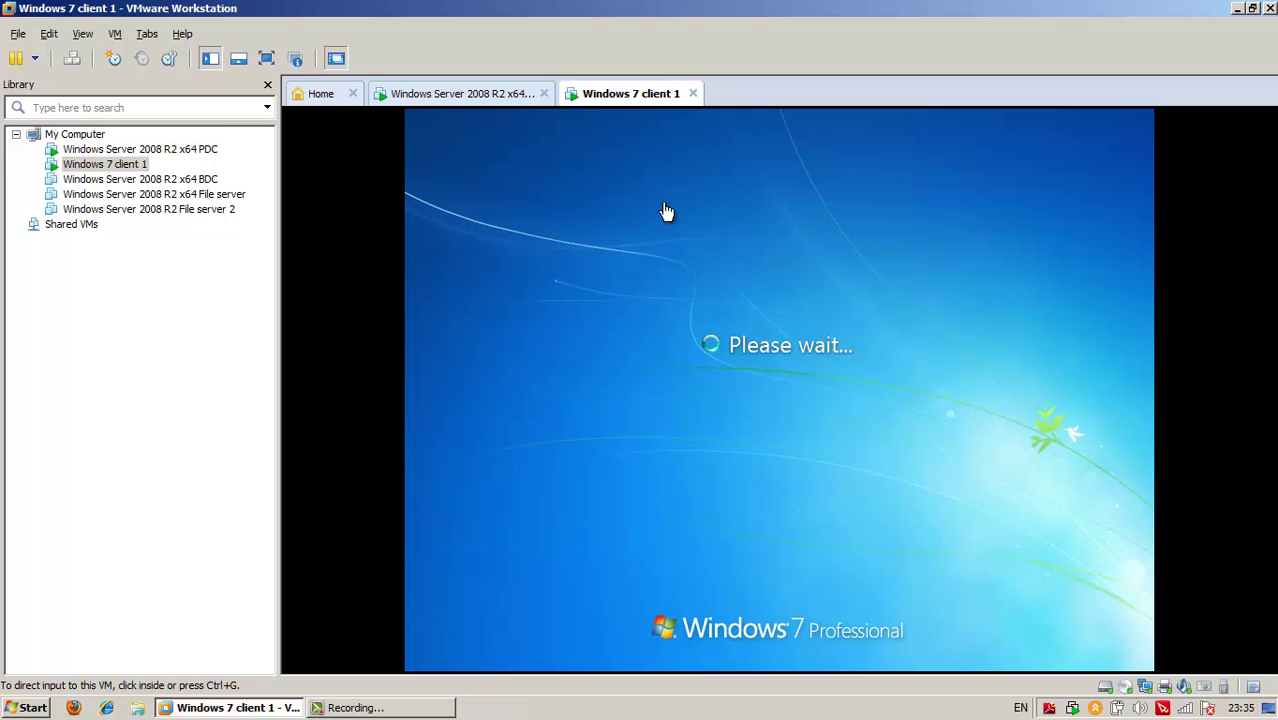
{"action": "left_click", "coordinate": [468, 95]}
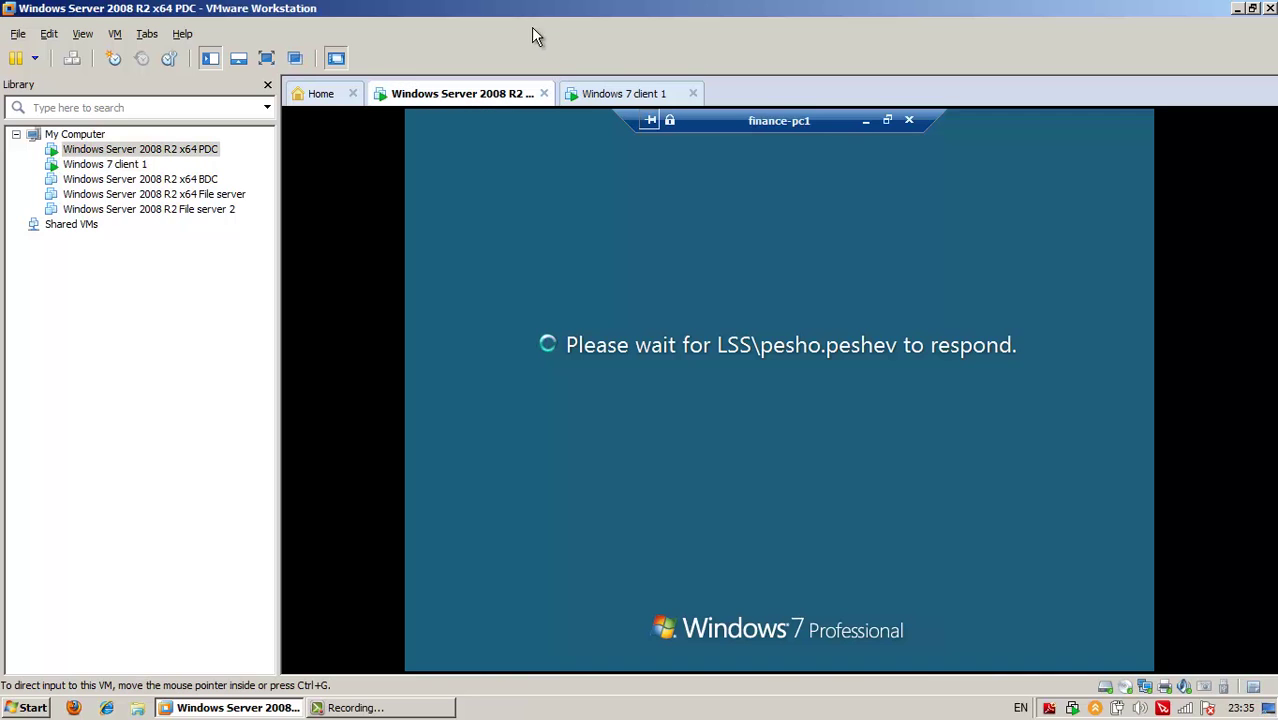
{"action": "left_click", "coordinate": [631, 93]}
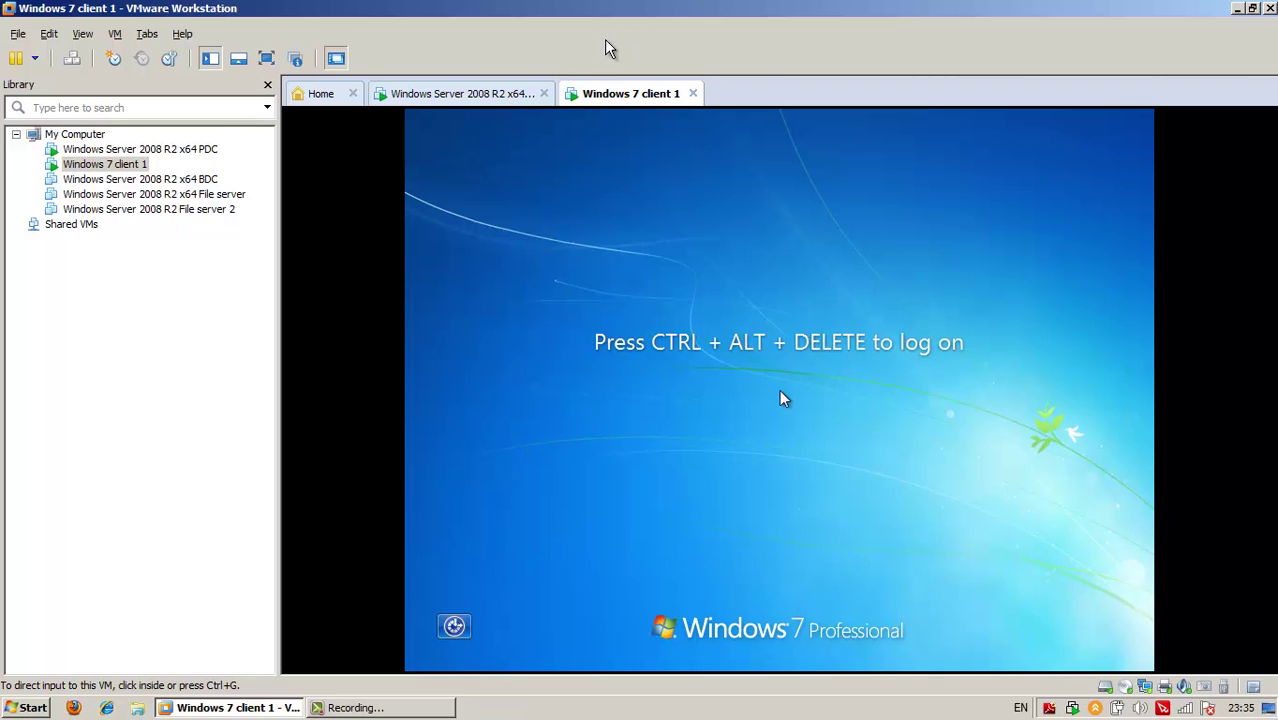
{"action": "left_click", "coordinate": [475, 97]}
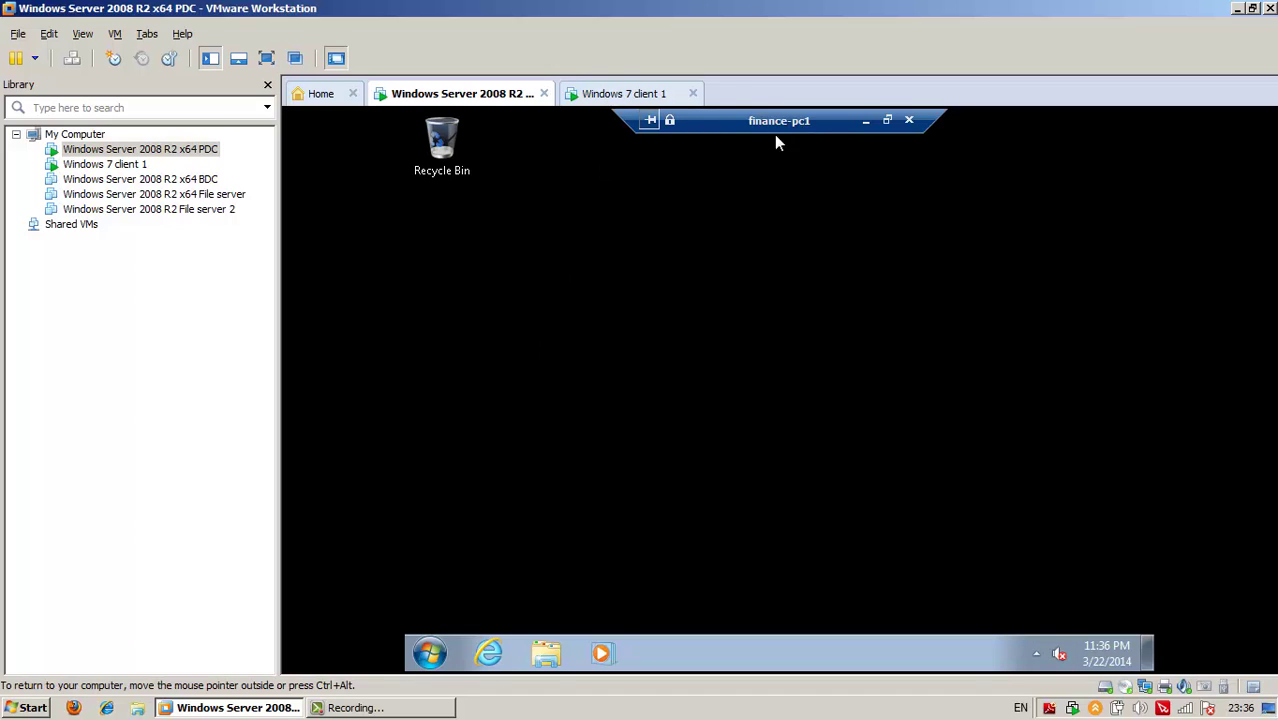
{"action": "left_click", "coordinate": [616, 94]}
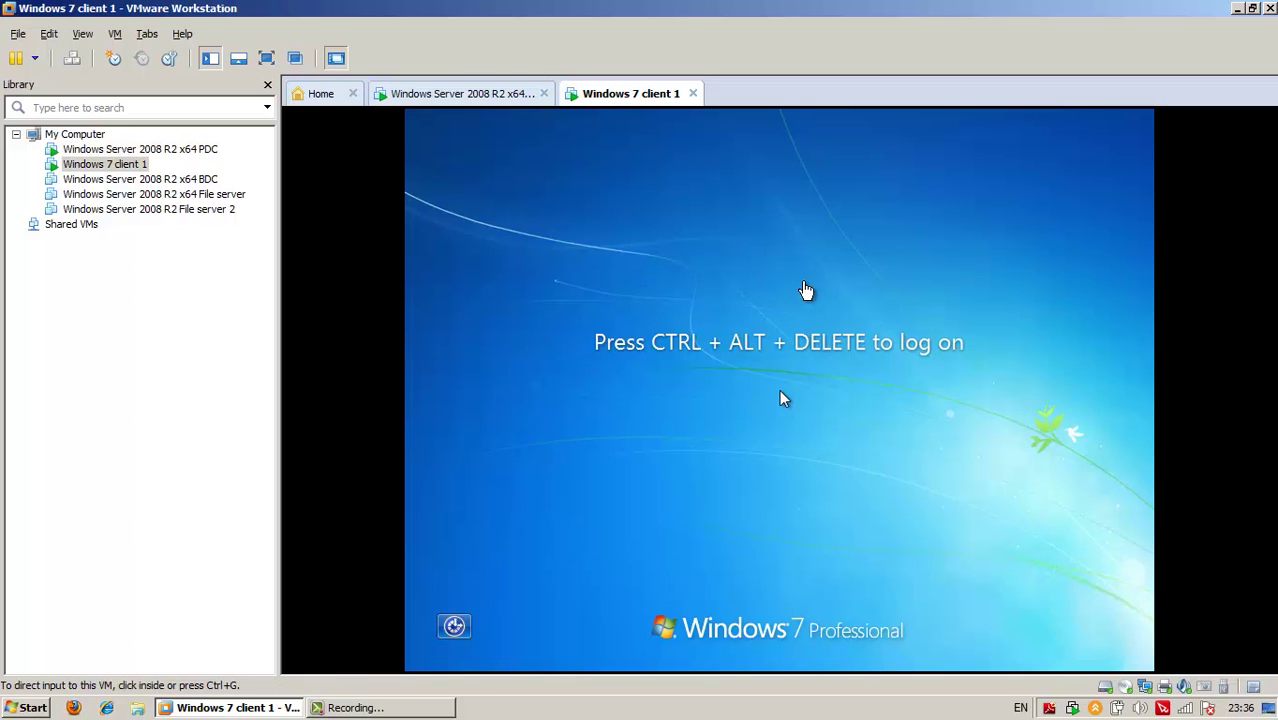
{"action": "left_click", "coordinate": [479, 94]}
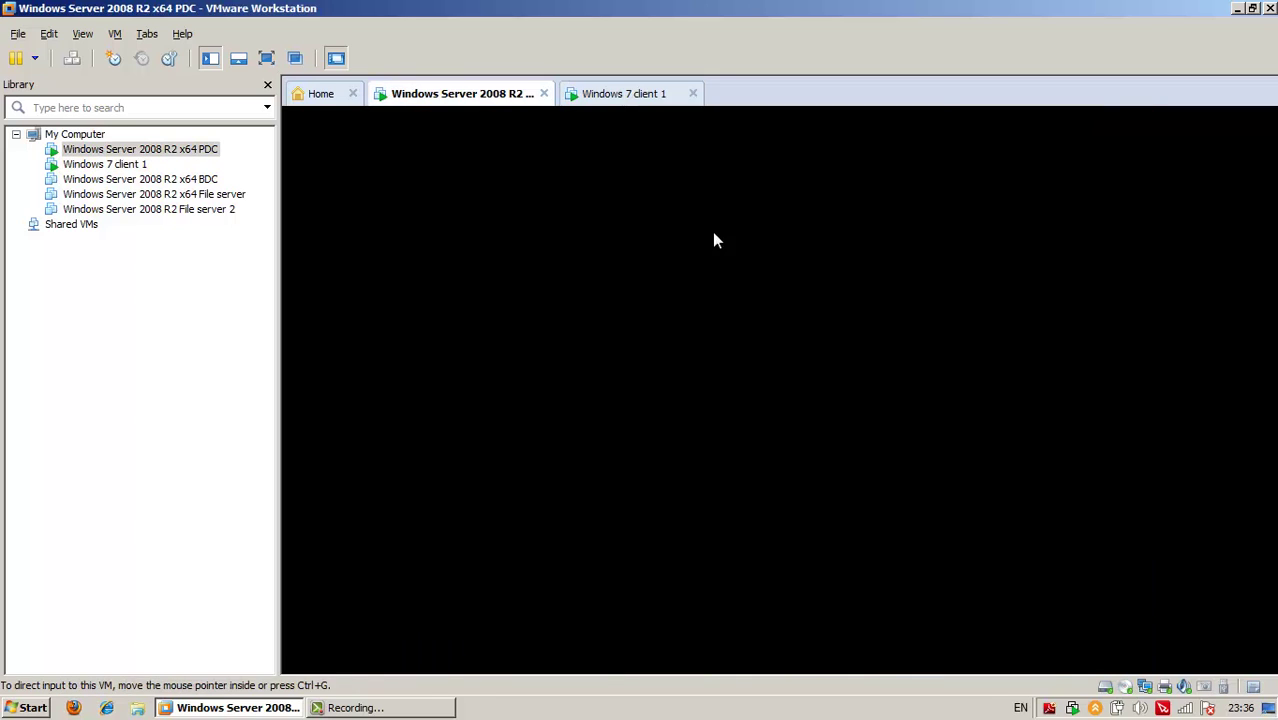
Disconnect the finance-pc1 remote desktop session and close the RD Web Access browser window
{"action": "left_click", "coordinate": [908, 121]}
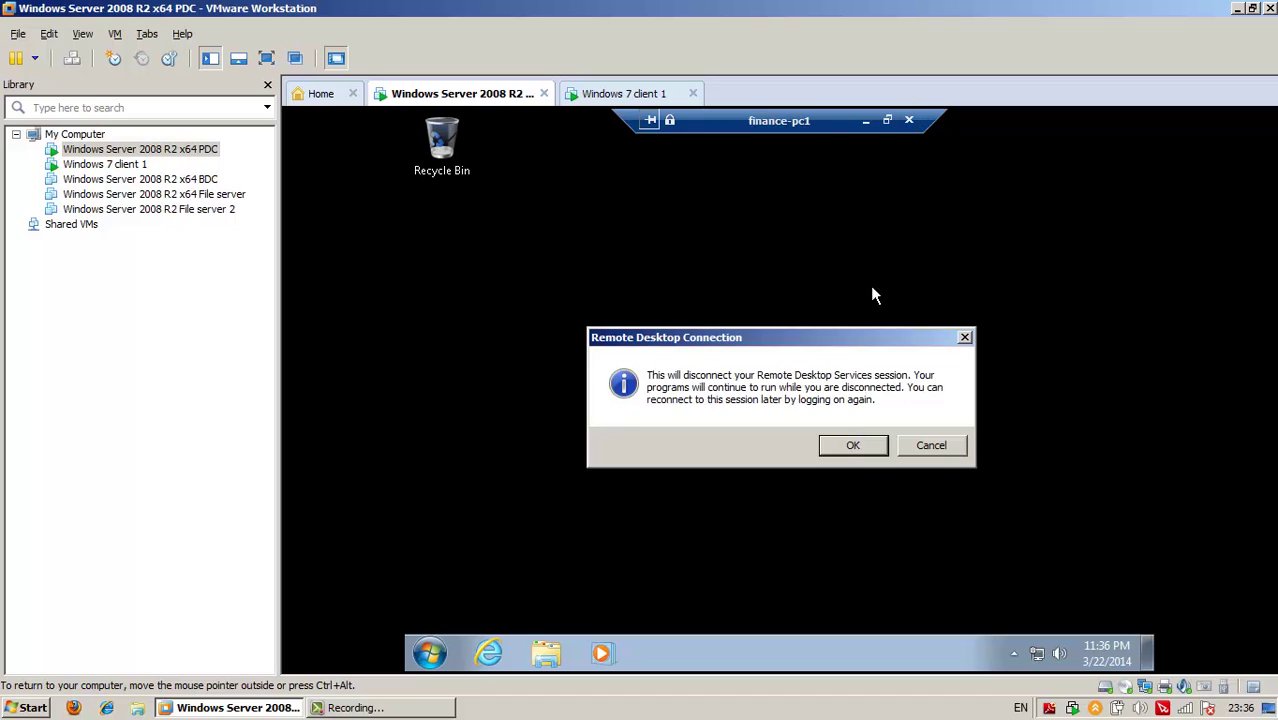
{"action": "left_click", "coordinate": [862, 443]}
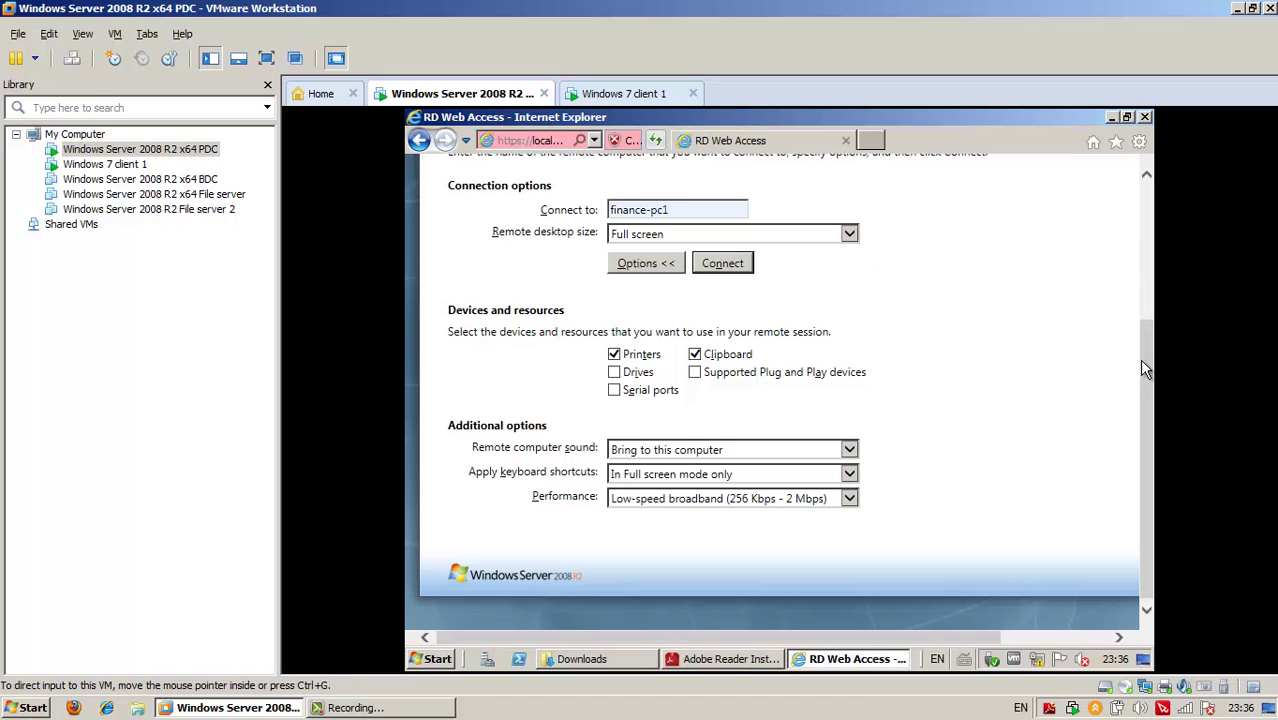
{"action": "left_click", "coordinate": [1145, 117]}
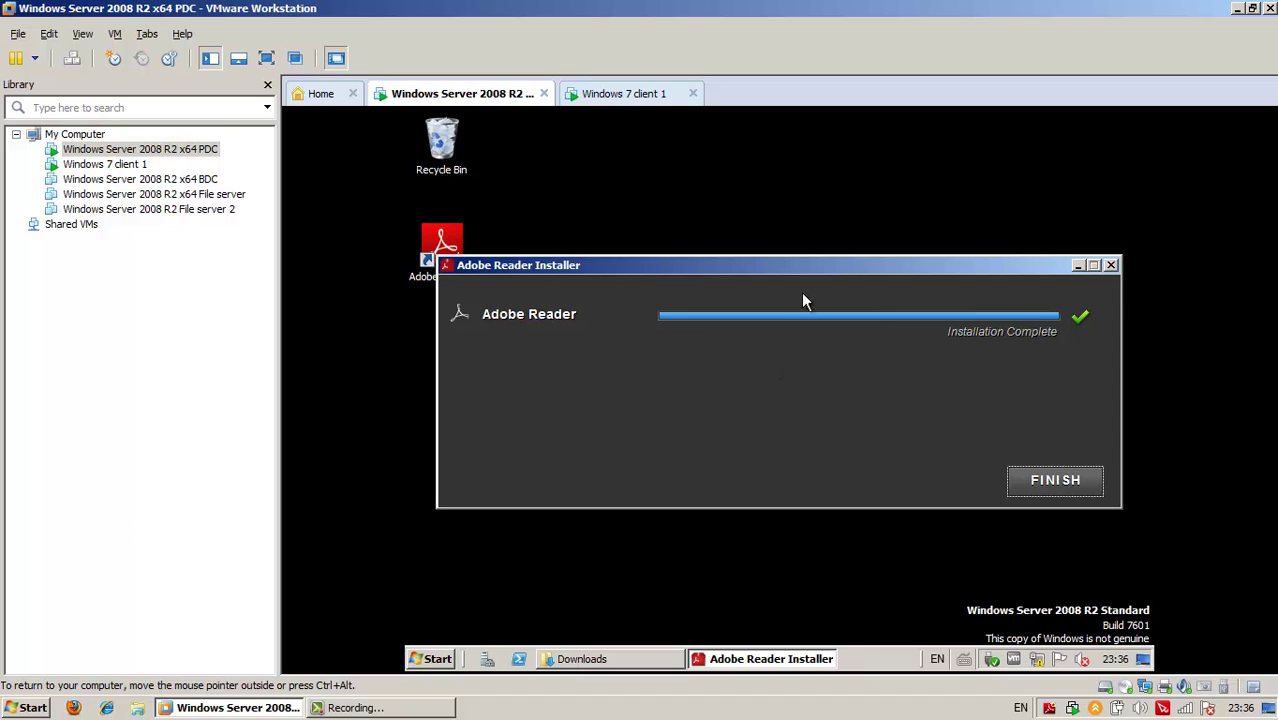
Close the leftover Internet Explorer window and launch the Remote Desktops console from Administrative Tools
{"action": "left_click", "coordinate": [1110, 265]}
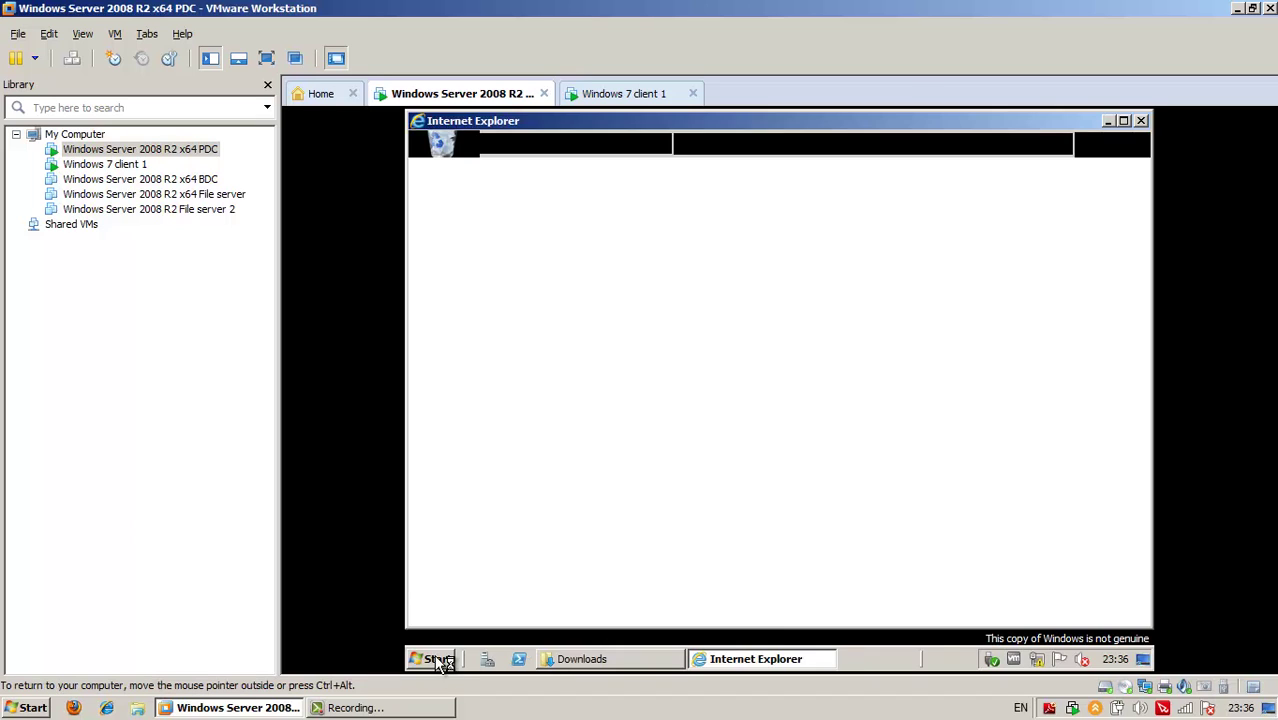
{"action": "left_click", "coordinate": [438, 659]}
{"action": "left_click", "coordinate": [1081, 123]}
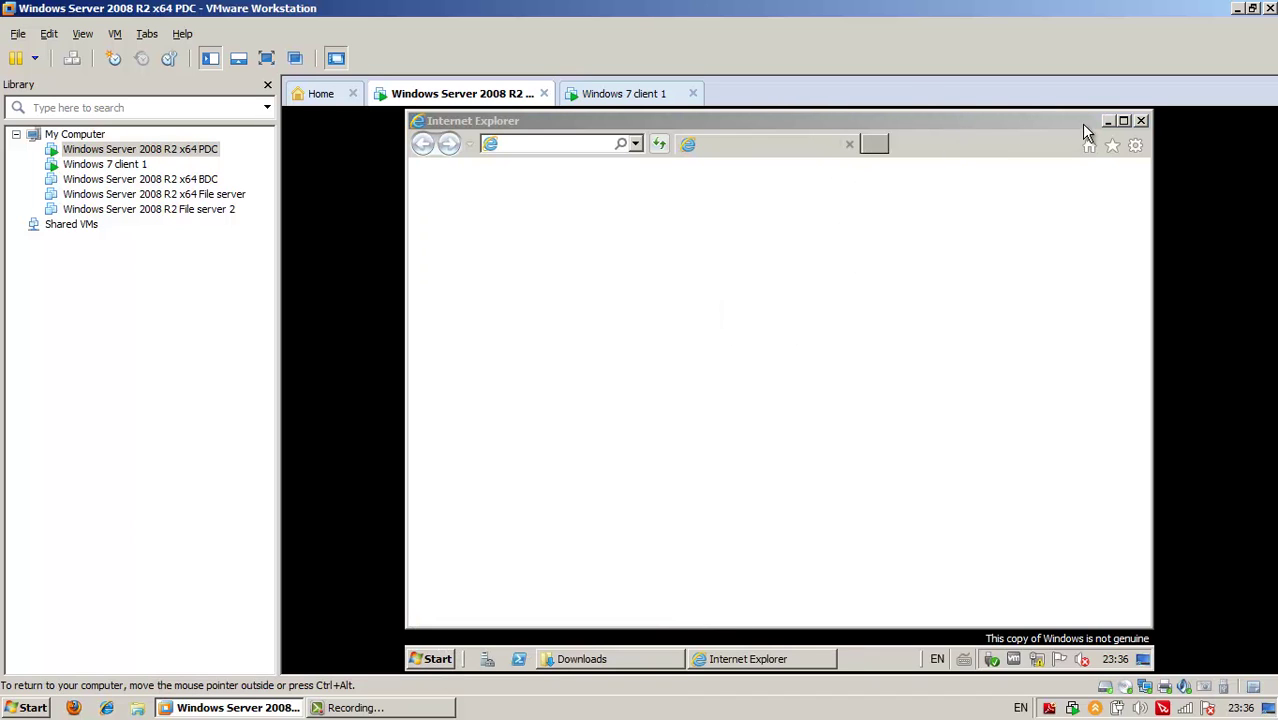
{"action": "left_click", "coordinate": [1141, 120]}
{"action": "left_click", "coordinate": [436, 659]}
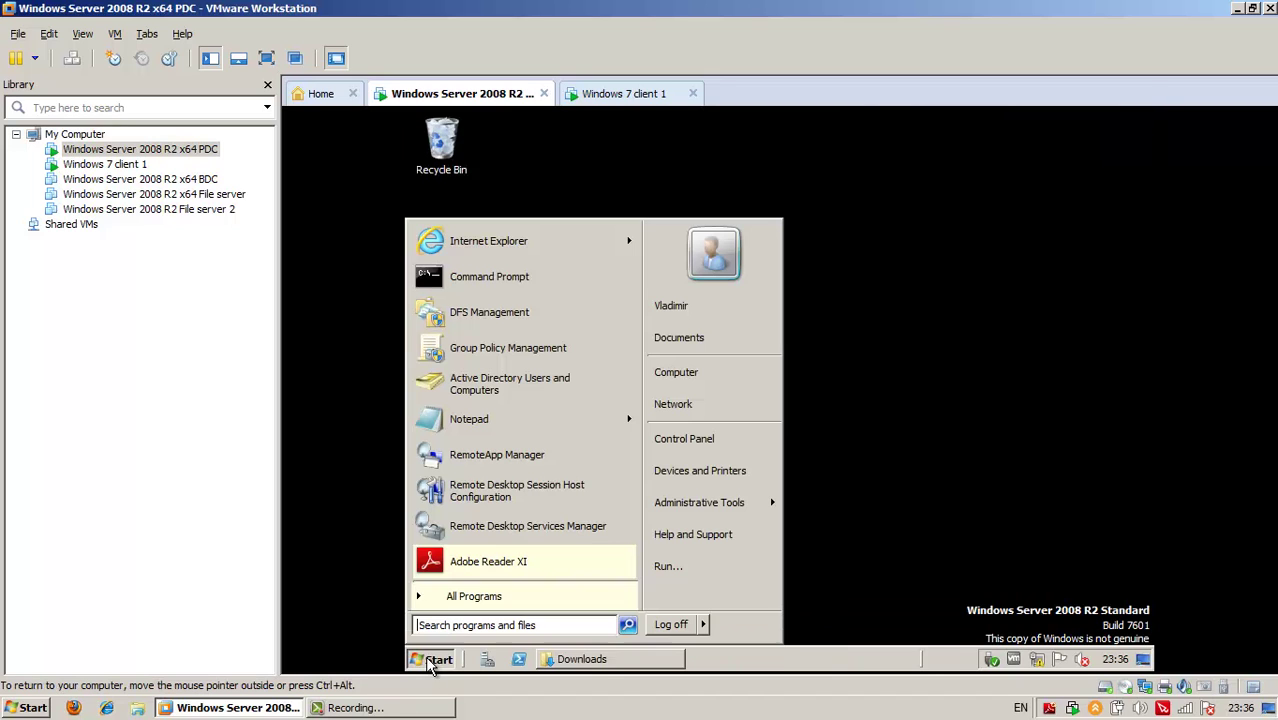
{"action": "mouse_move", "coordinate": [762, 508]}
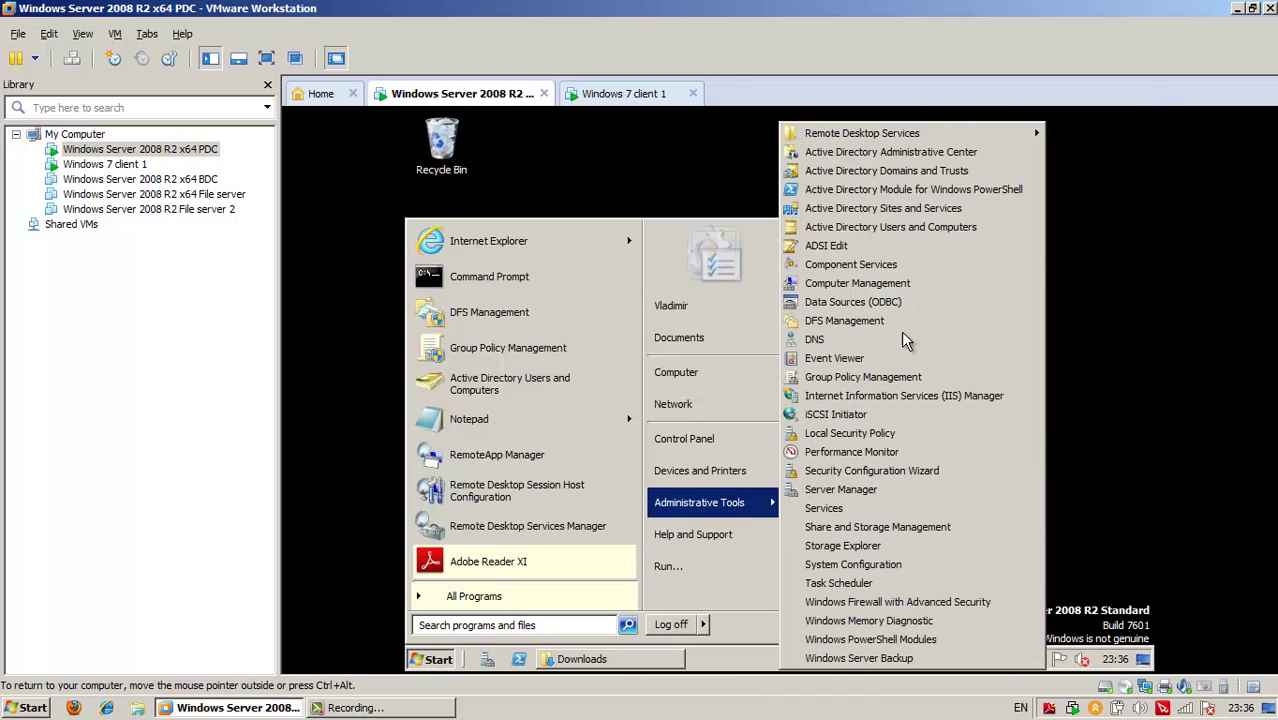
{"action": "mouse_move", "coordinate": [887, 136]}
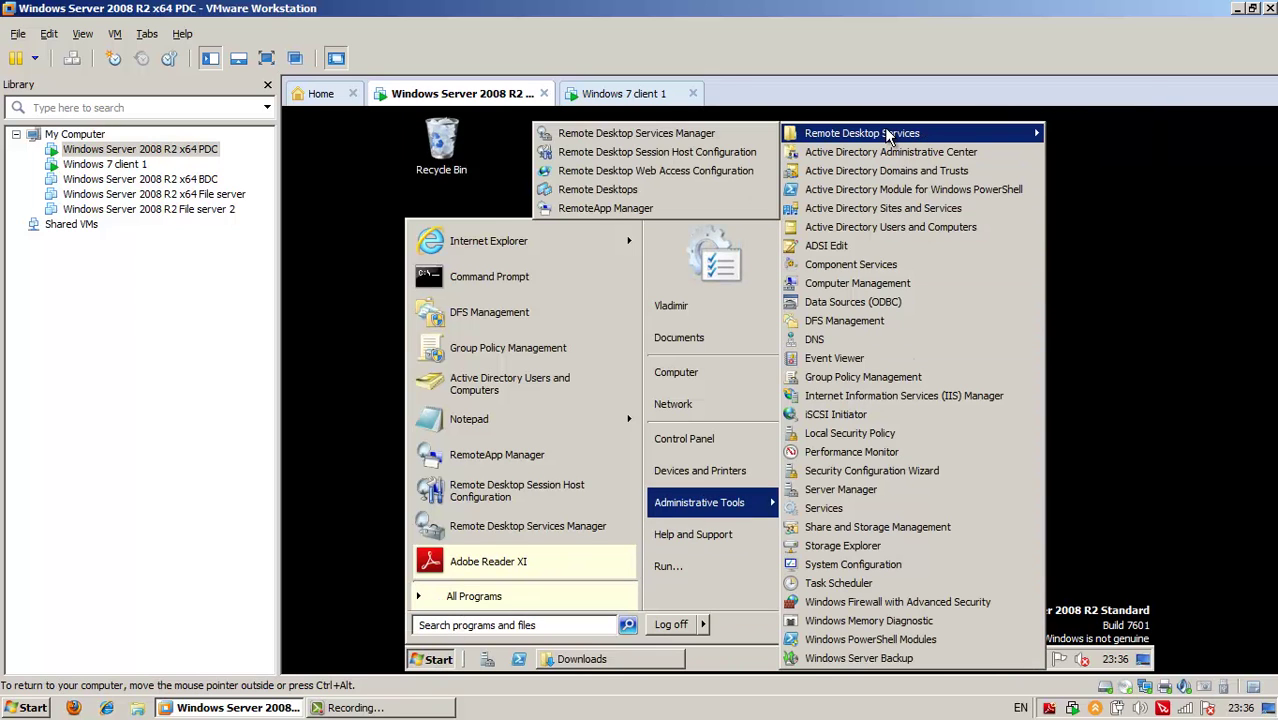
{"action": "left_click", "coordinate": [668, 191]}
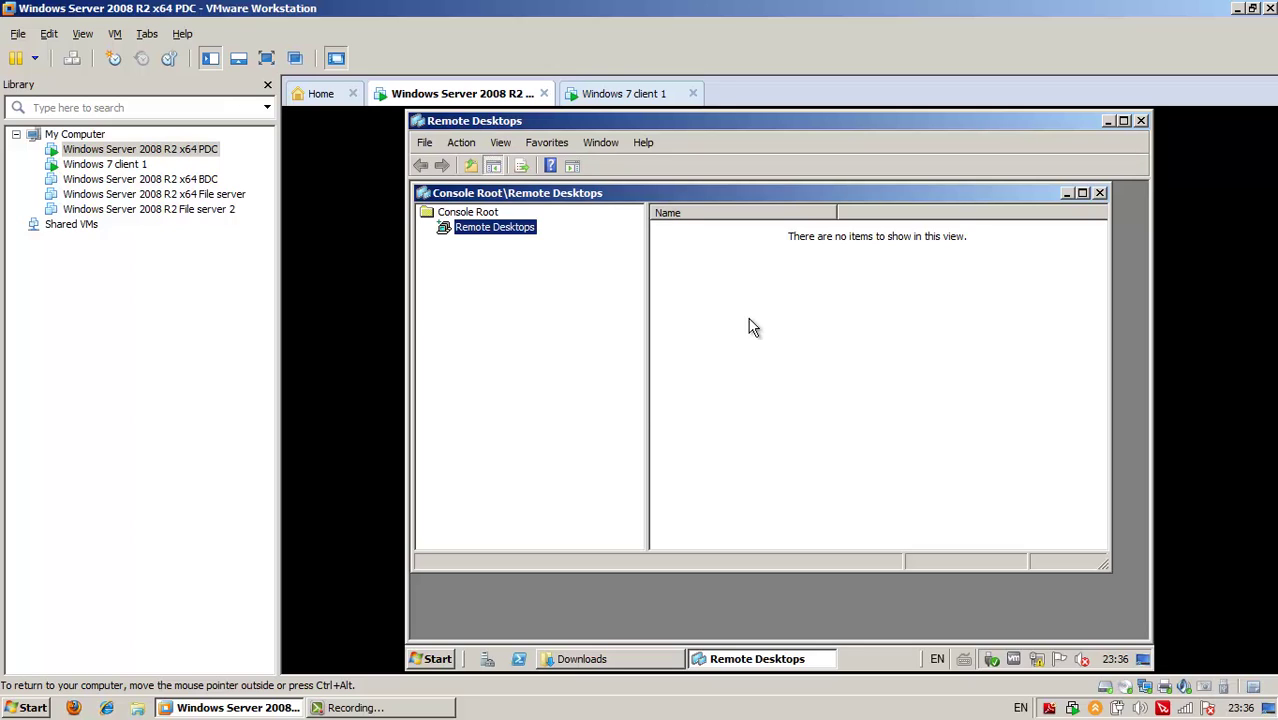
Close the Remote Desktops console without choosing any option for its node
{"action": "right_click", "coordinate": [506, 232]}
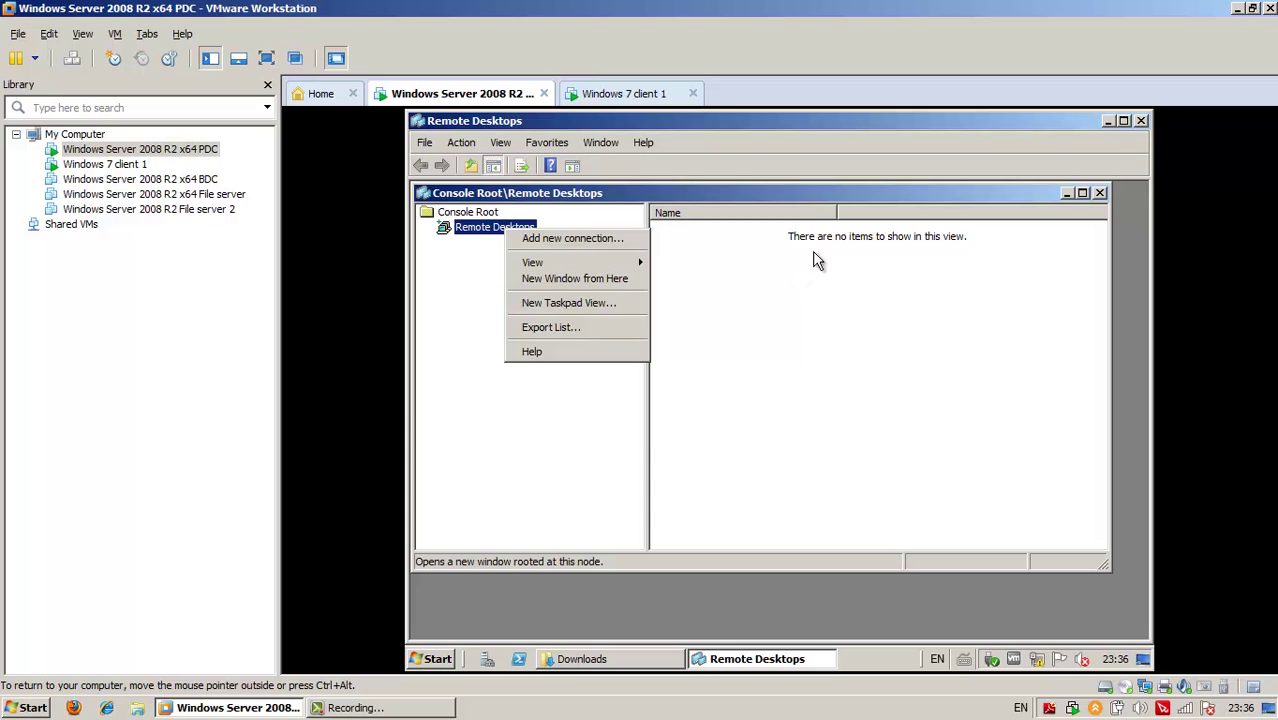
{"action": "left_click", "coordinate": [806, 199]}
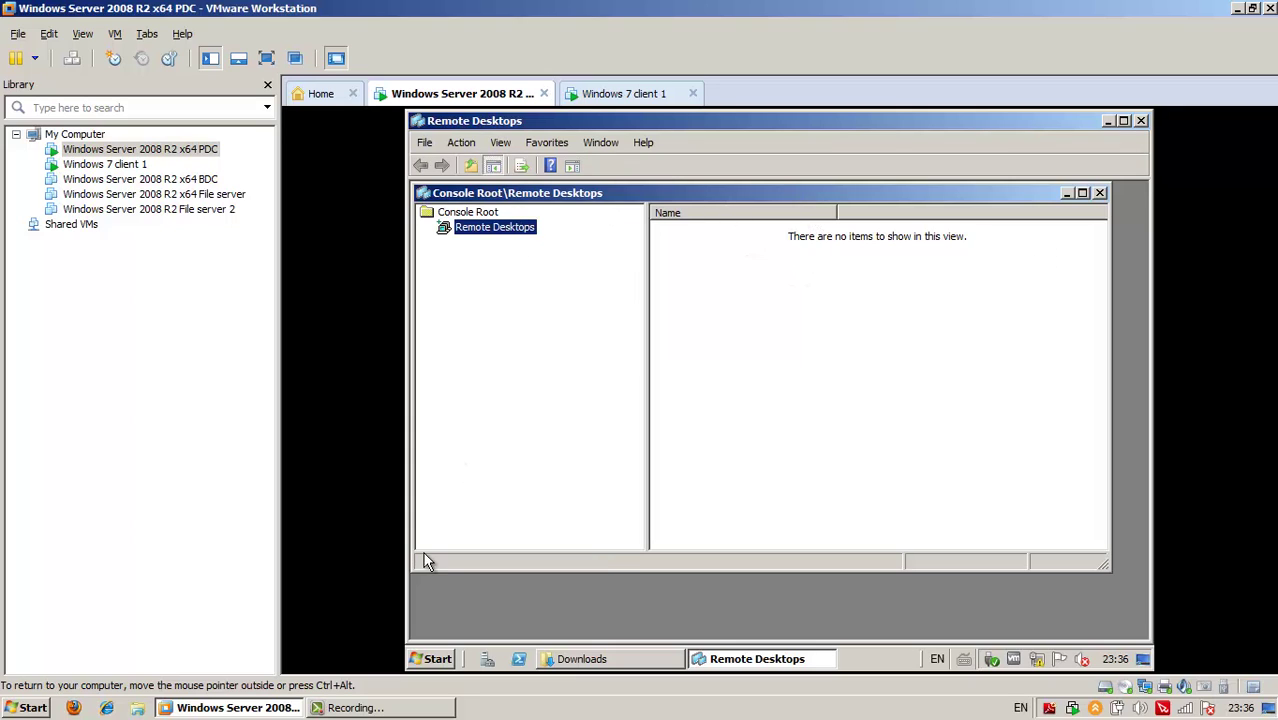
{"action": "left_click", "coordinate": [1140, 121]}
Launch RemoteApp Manager from Administrative Tools > Remote Desktop Services
{"action": "left_click", "coordinate": [430, 659]}
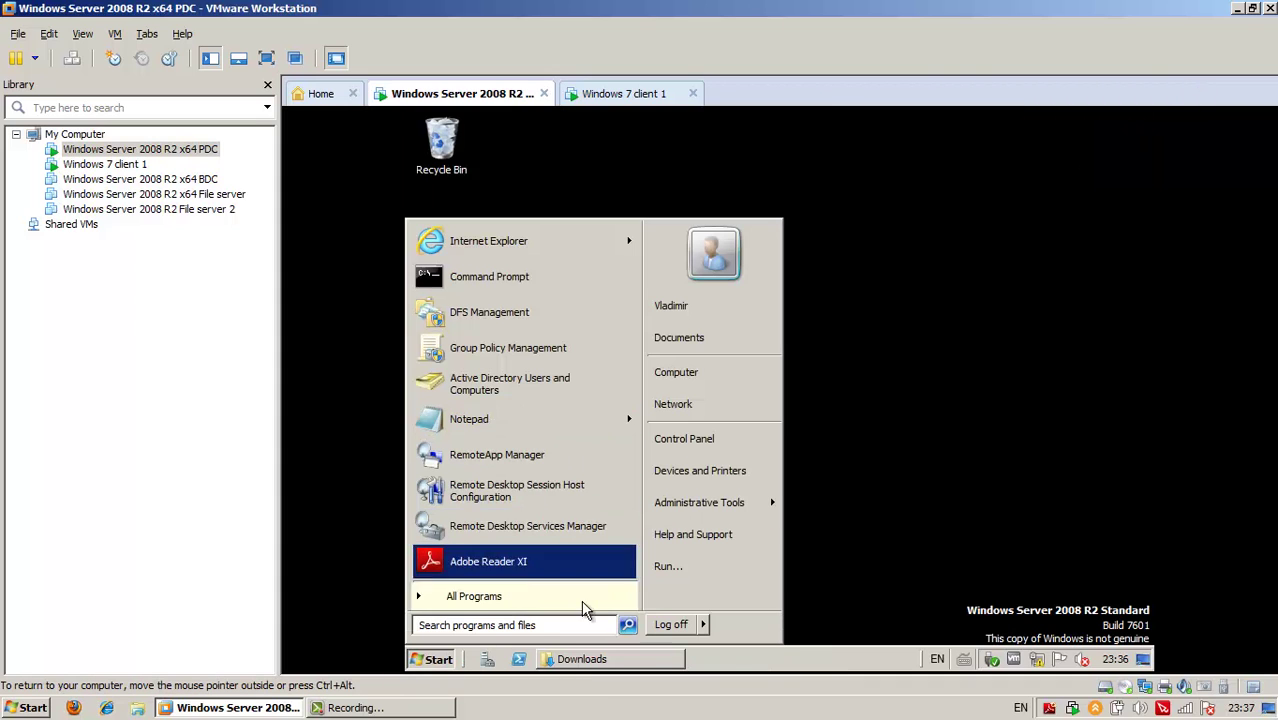
{"action": "mouse_move", "coordinate": [705, 502]}
{"action": "mouse_move", "coordinate": [880, 134]}
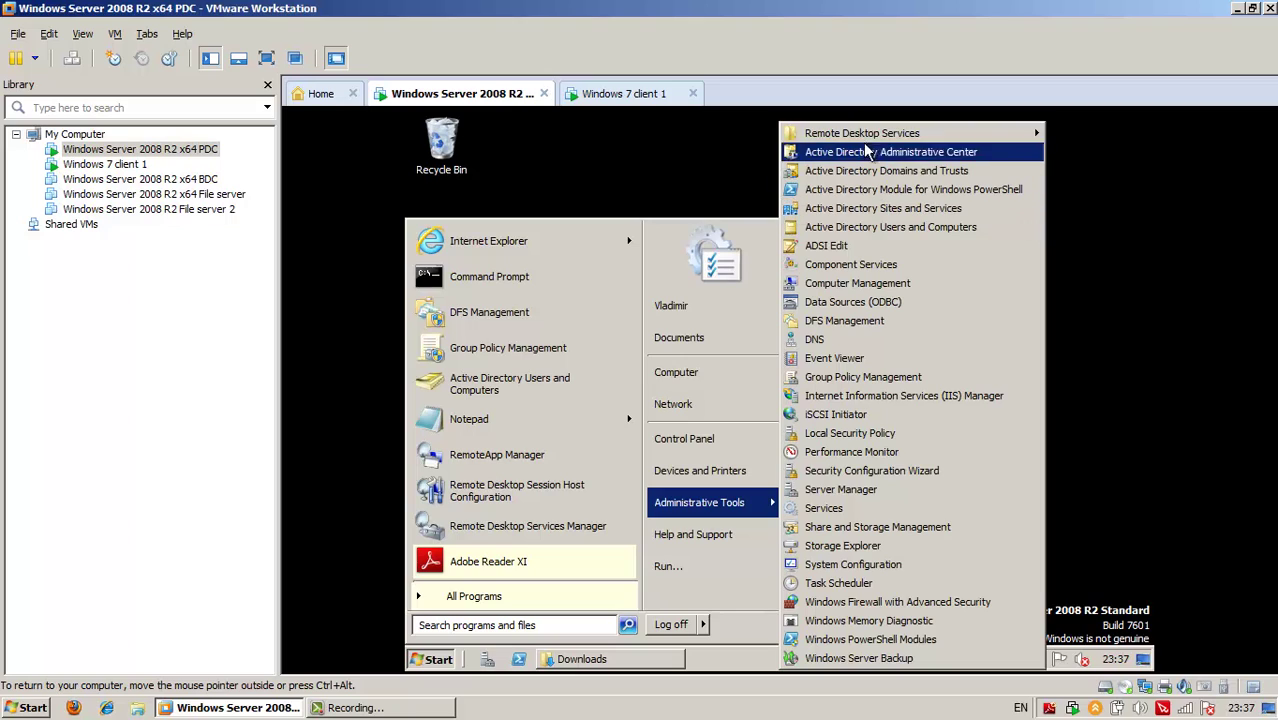
{"action": "left_click", "coordinate": [722, 212]}
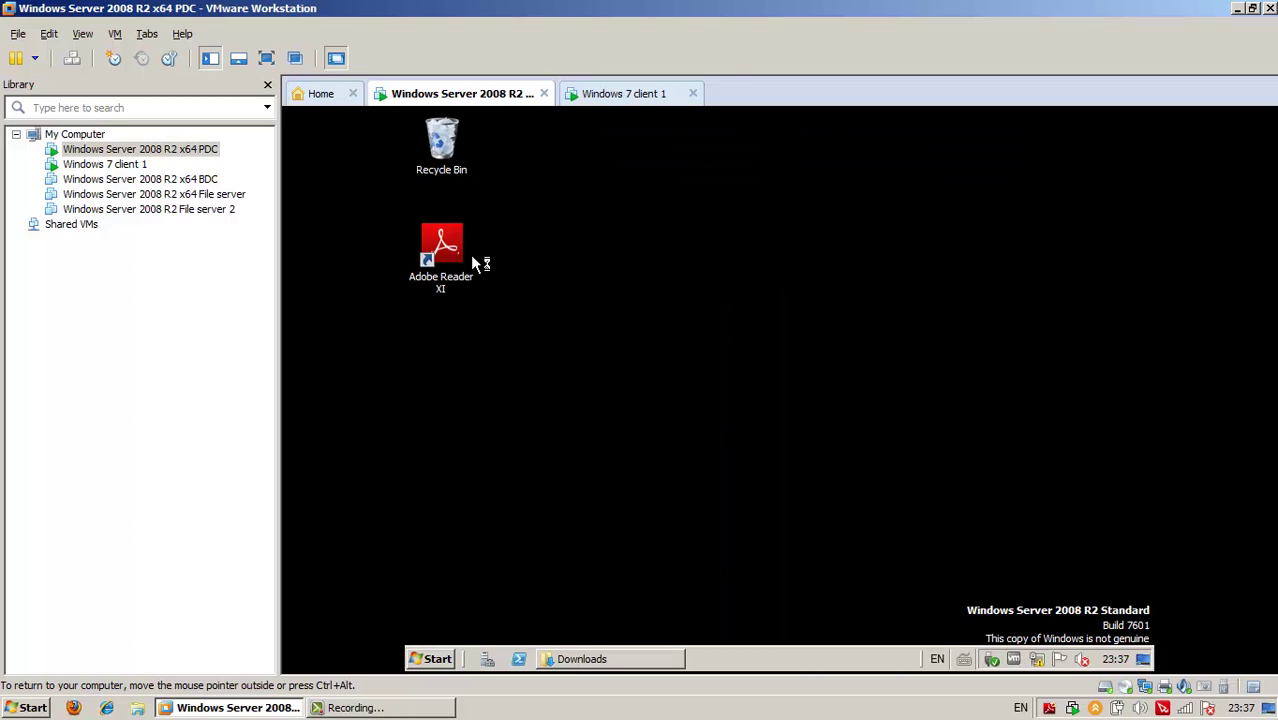
Run npp.6.5.5.Installer from the Downloads folder
{"action": "left_click", "coordinate": [442, 244]}
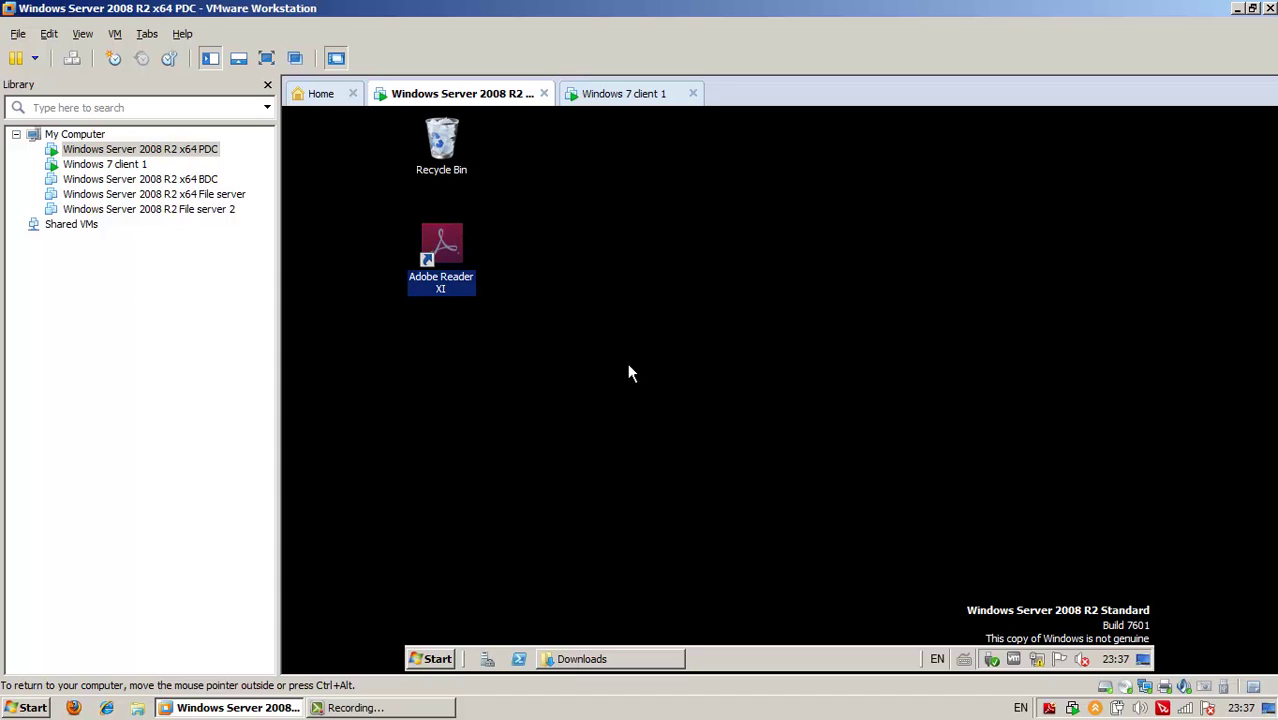
{"action": "left_click", "coordinate": [612, 664]}
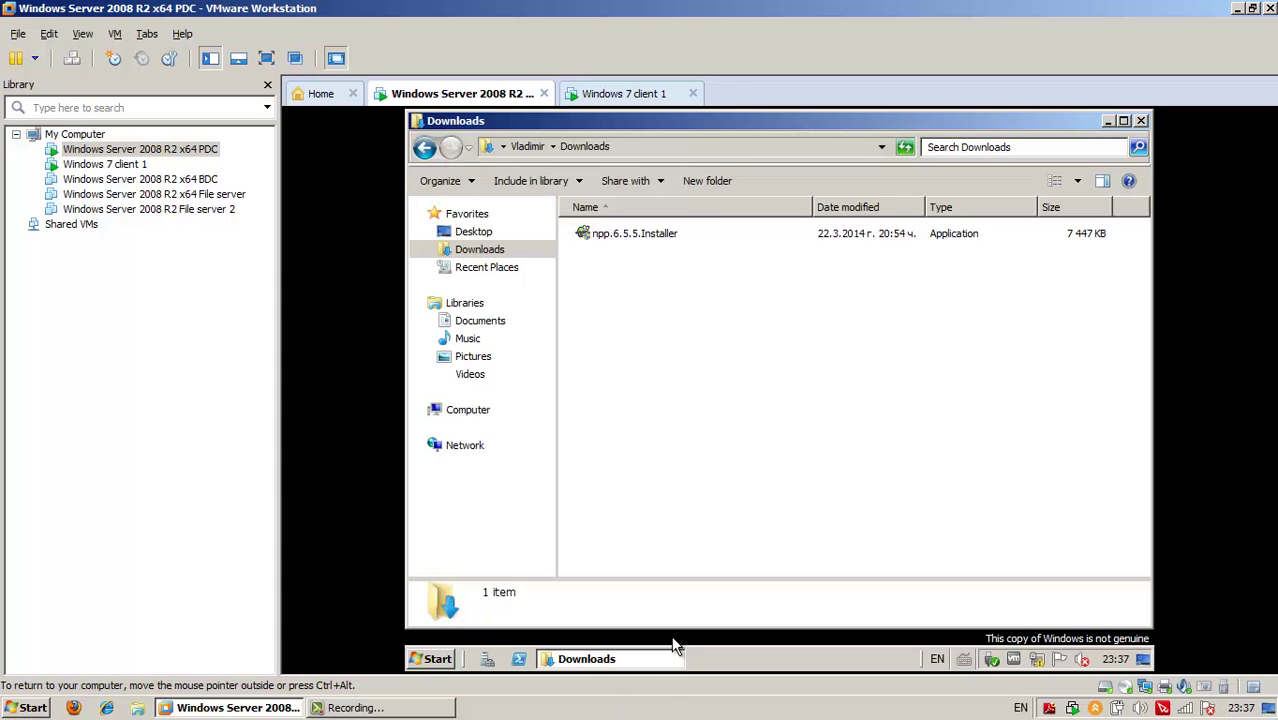
{"action": "double_click", "coordinate": [648, 237]}
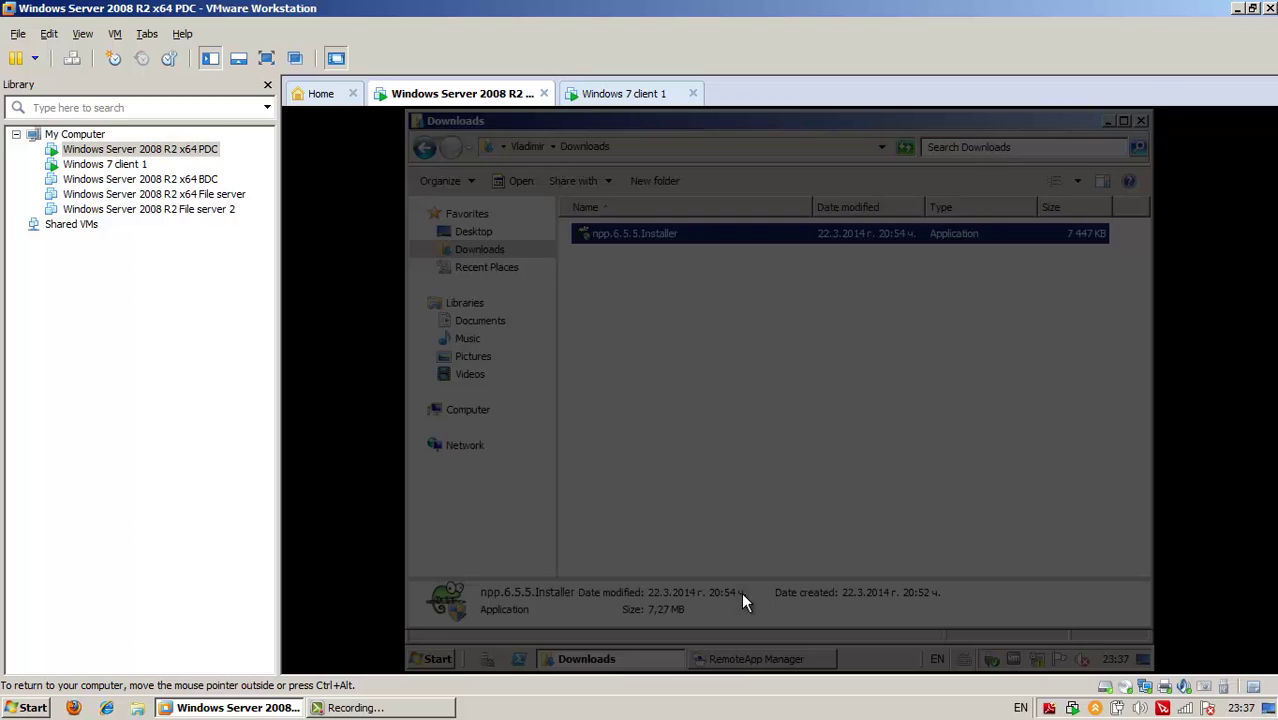
Install Notepad++ with default language, location and components, returning to RemoteApp Manager meanwhile
{"action": "left_click", "coordinate": [858, 426]}
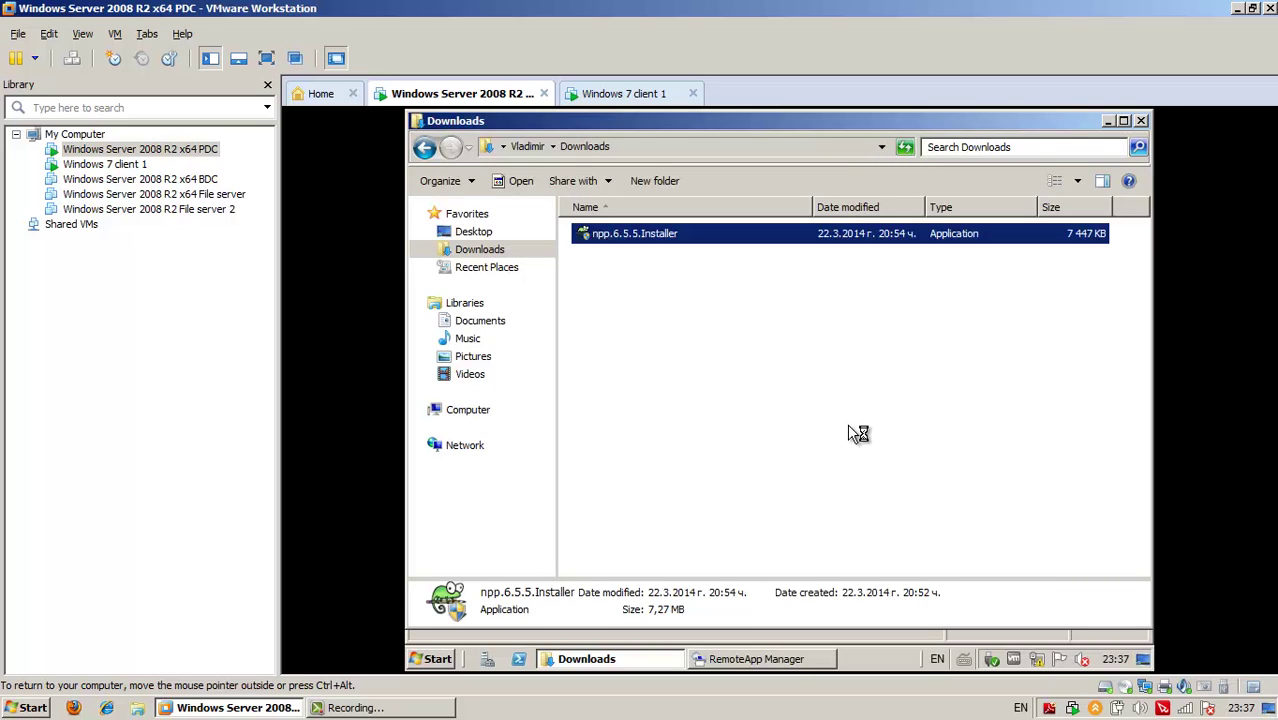
{"action": "left_click", "coordinate": [799, 426]}
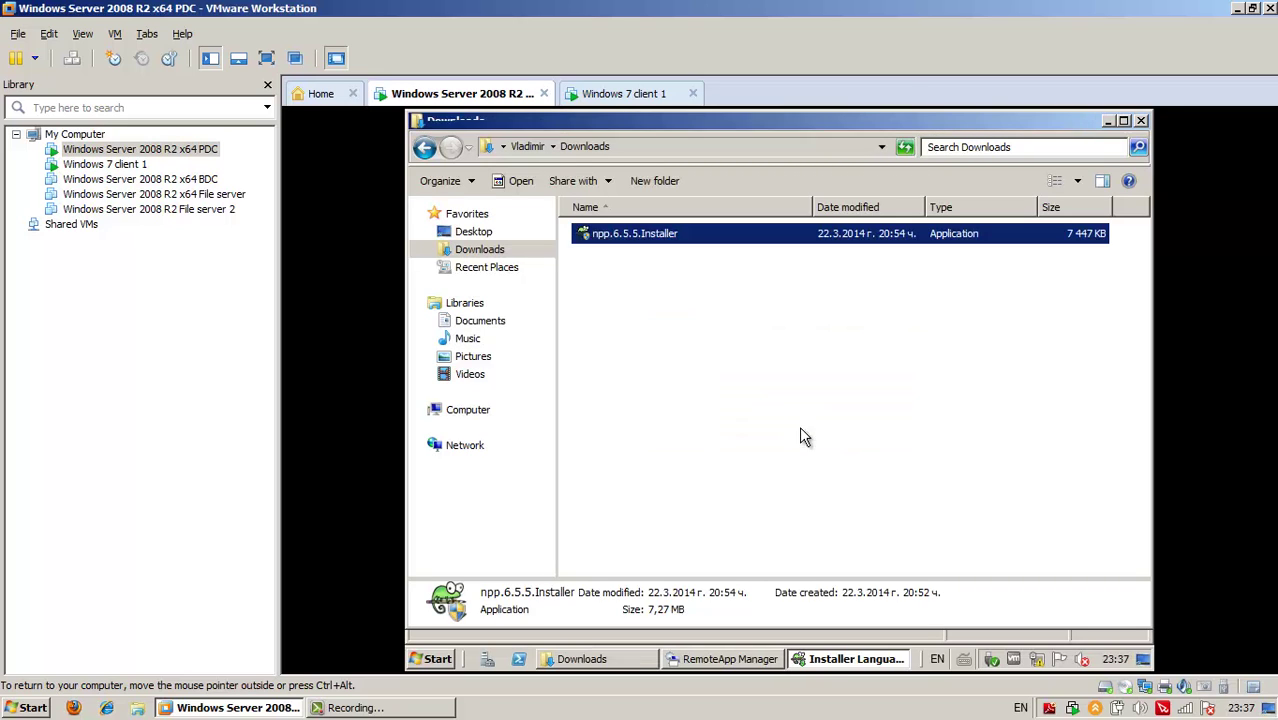
{"action": "left_click", "coordinate": [880, 533]}
{"action": "left_click", "coordinate": [880, 533]}
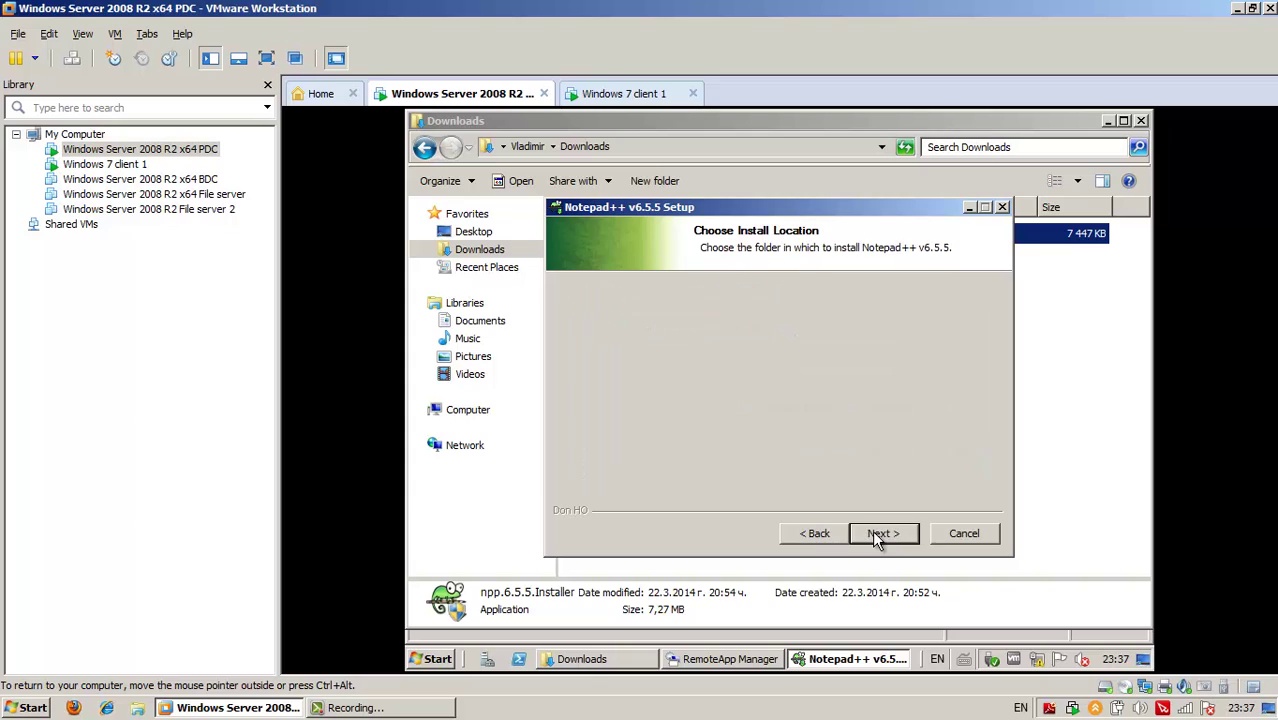
{"action": "left_click", "coordinate": [875, 533]}
{"action": "left_click", "coordinate": [875, 533]}
{"action": "left_click", "coordinate": [875, 533]}
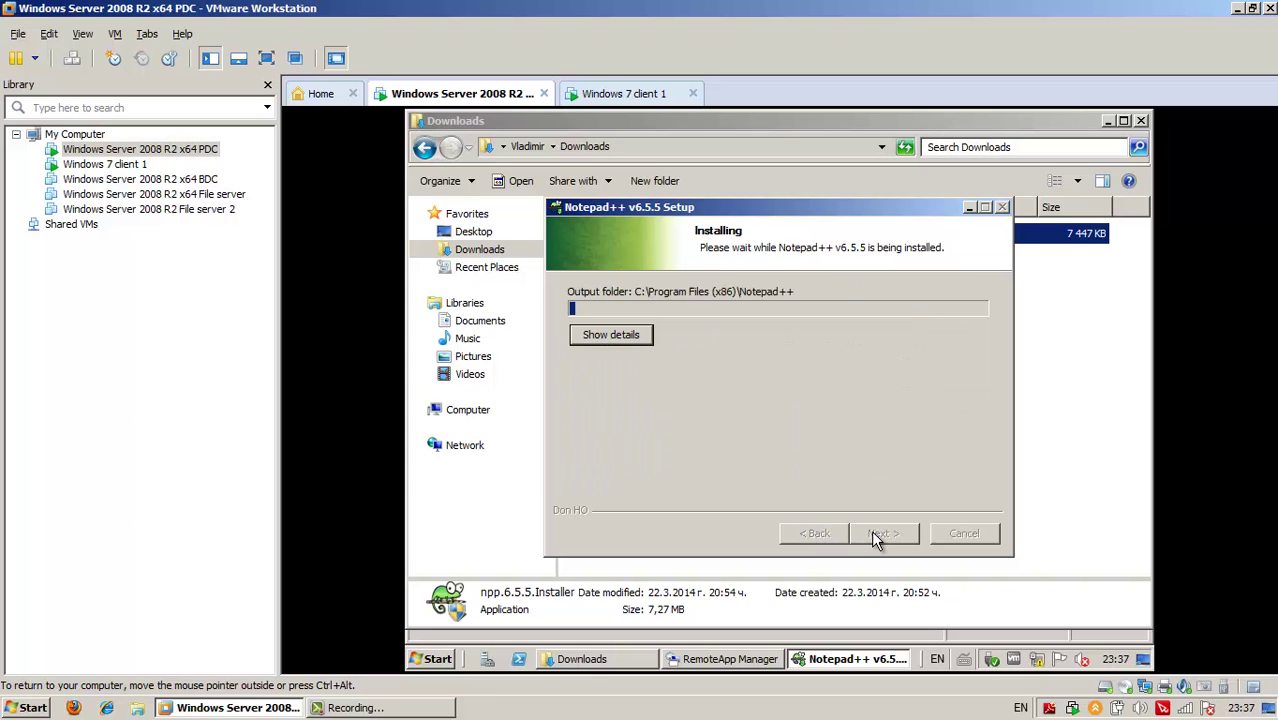
{"action": "left_click", "coordinate": [737, 661]}
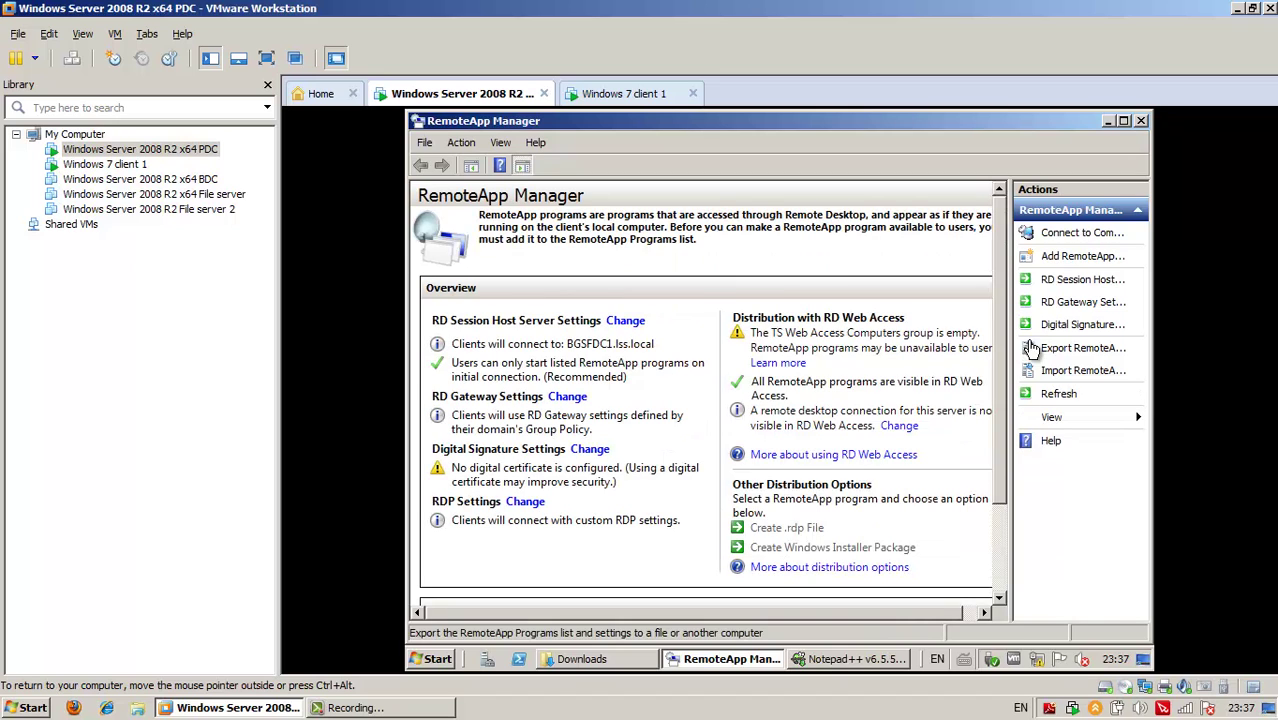
Remove Adobe Reader XI Remote from the RemoteApp Programs list
{"action": "scroll", "coordinate": [1024, 414], "scroll_direction": "down", "scroll_amount": 3}
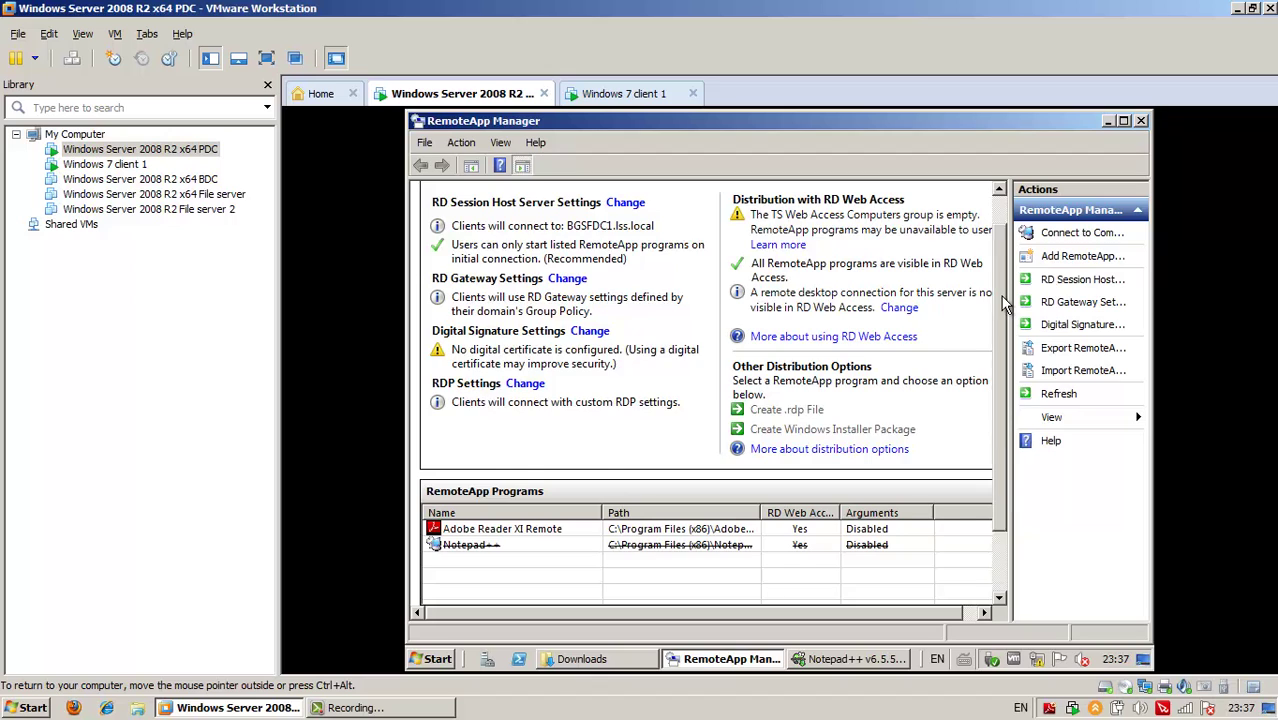
{"action": "scroll", "coordinate": [1004, 300], "scroll_direction": "up", "scroll_amount": 3}
{"action": "scroll", "coordinate": [1012, 450], "scroll_direction": "down", "scroll_amount": 3}
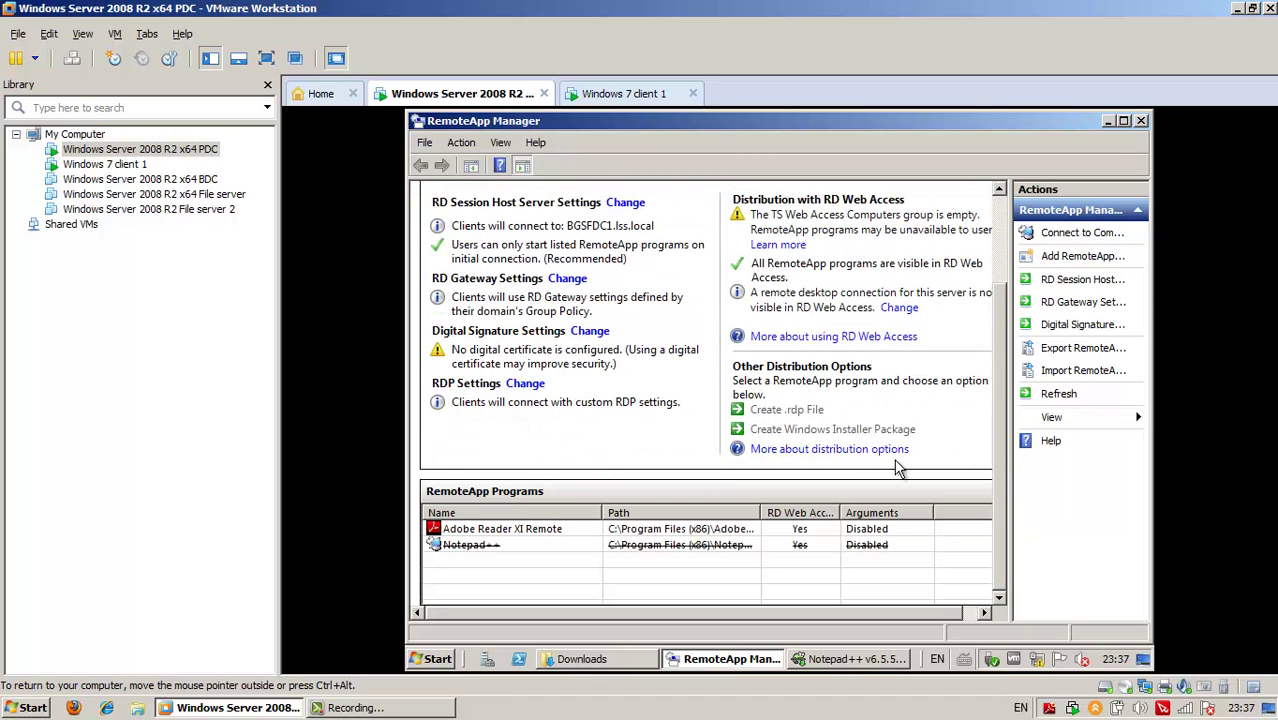
{"action": "left_click", "coordinate": [520, 531]}
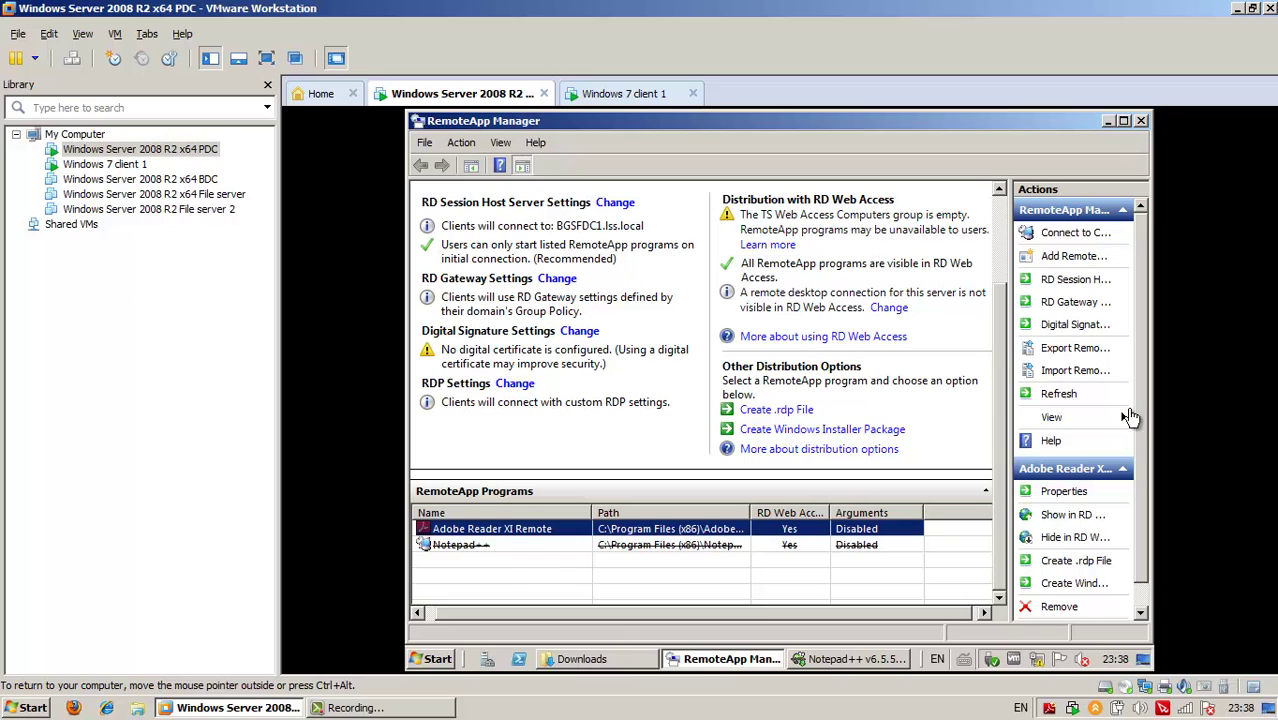
{"action": "left_click_drag", "start_coordinate": [1000, 395], "coordinate": [1005, 290]}
{"action": "left_click", "coordinate": [998, 520]}
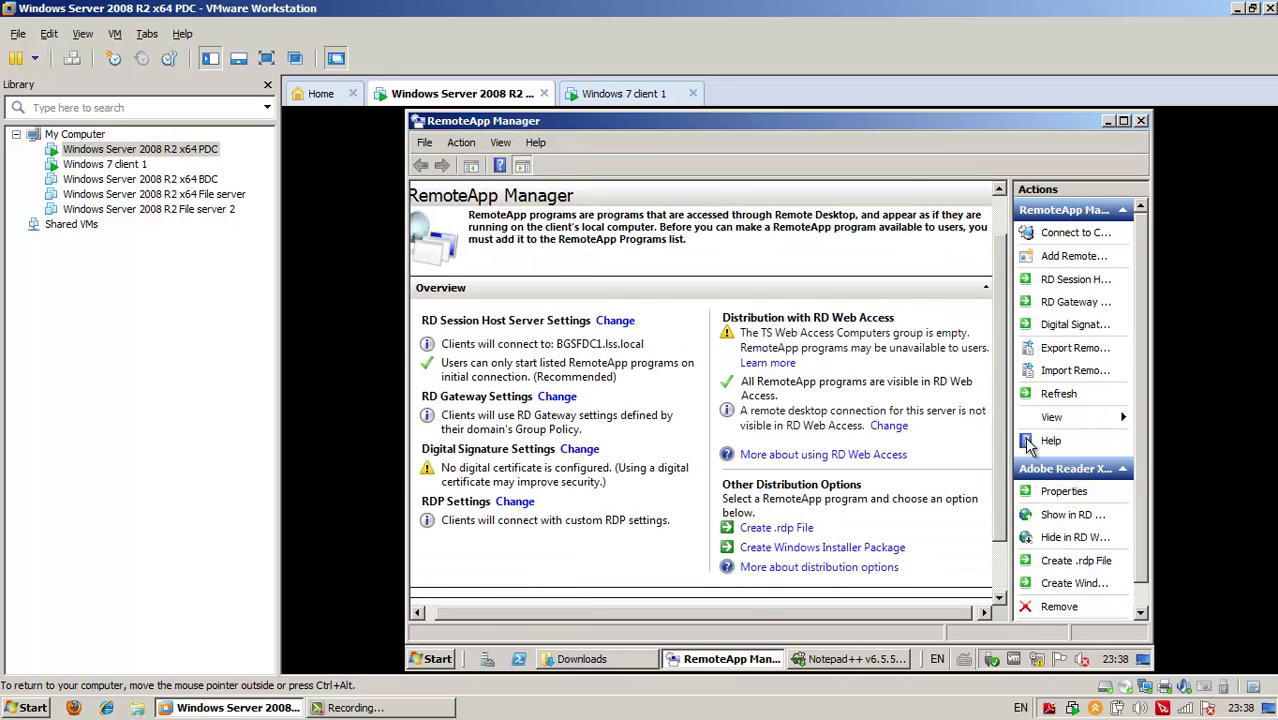
{"action": "right_click", "coordinate": [489, 534]}
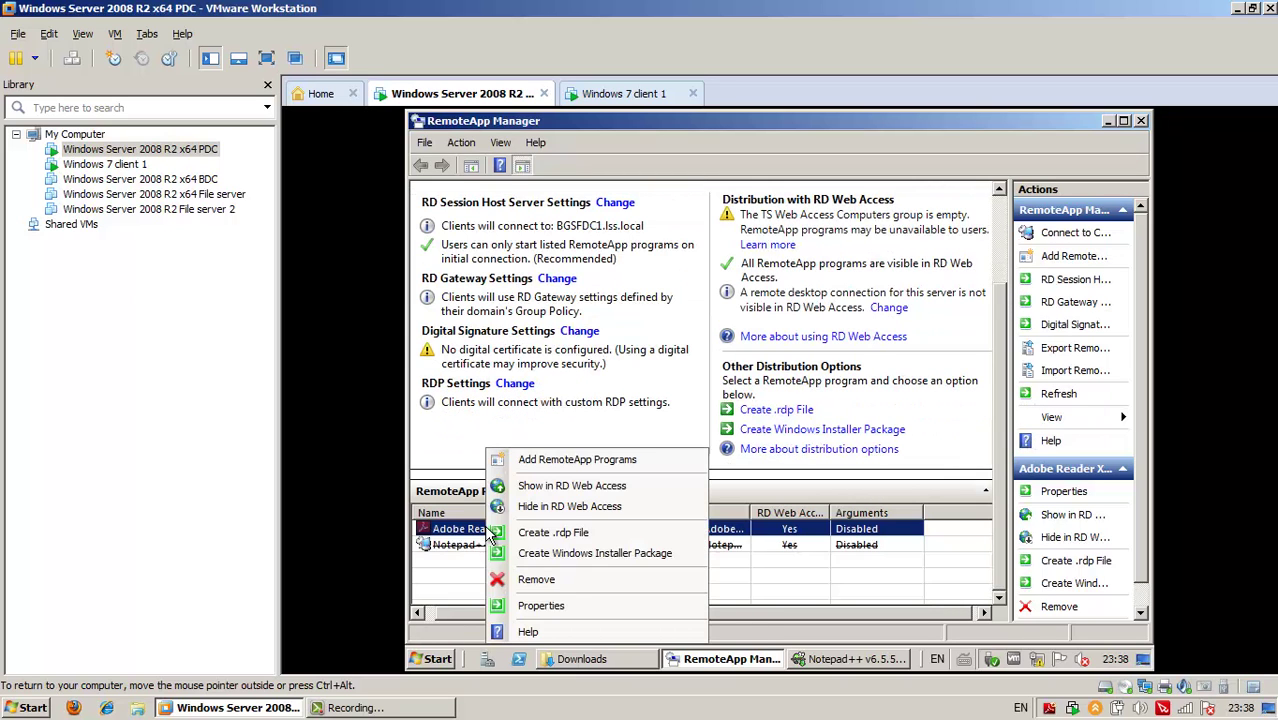
{"action": "left_click", "coordinate": [555, 586]}
{"action": "left_click", "coordinate": [850, 443]}
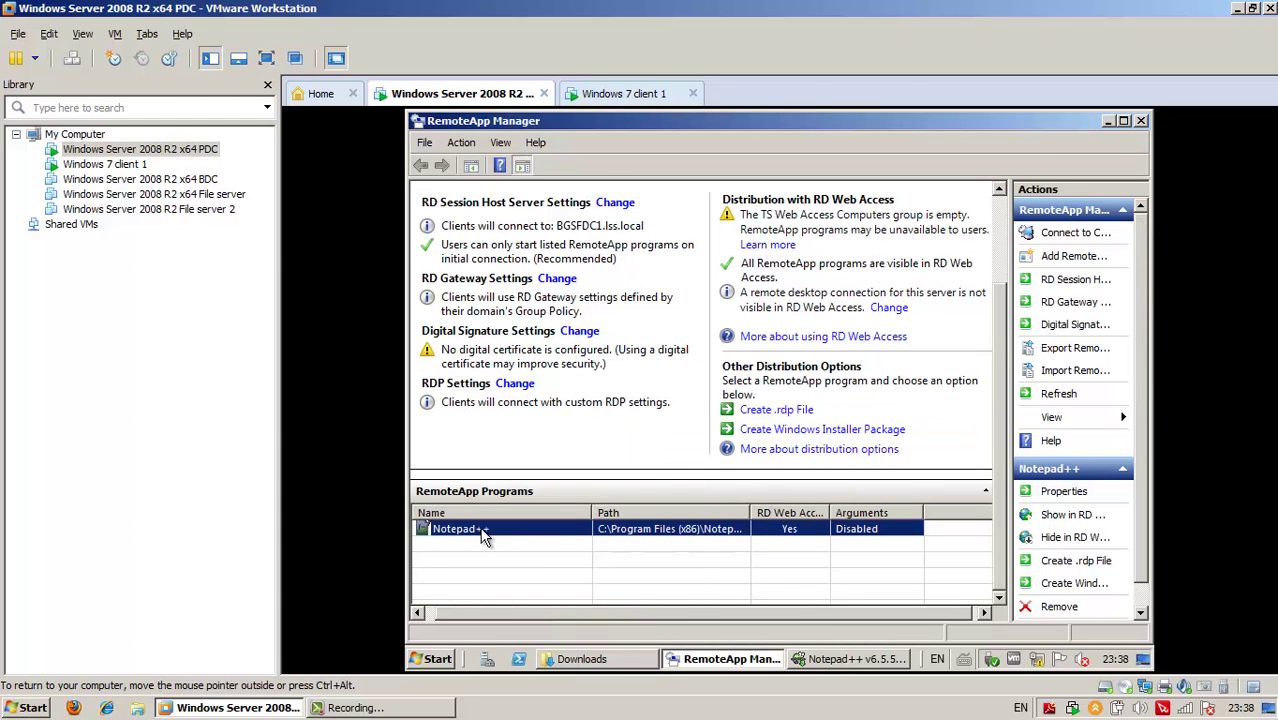
Remove Notepad++ from the RemoteApp Programs list
{"action": "right_click", "coordinate": [489, 533]}
{"action": "left_click", "coordinate": [553, 586]}
{"action": "left_click", "coordinate": [850, 443]}
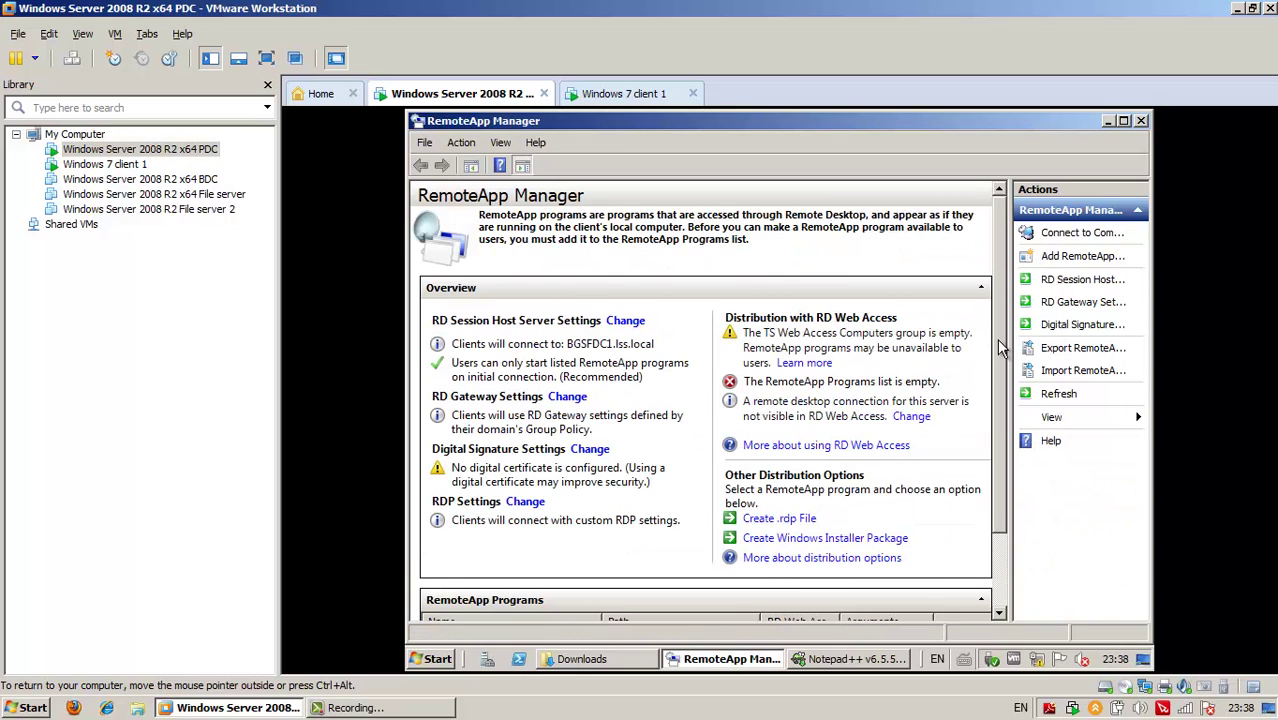
Finish the Notepad++ setup with Run Notepad++ unchecked
{"action": "scroll", "coordinate": [990, 420], "scroll_direction": "down", "scroll_amount": 2}
{"action": "left_click", "coordinate": [845, 658]}
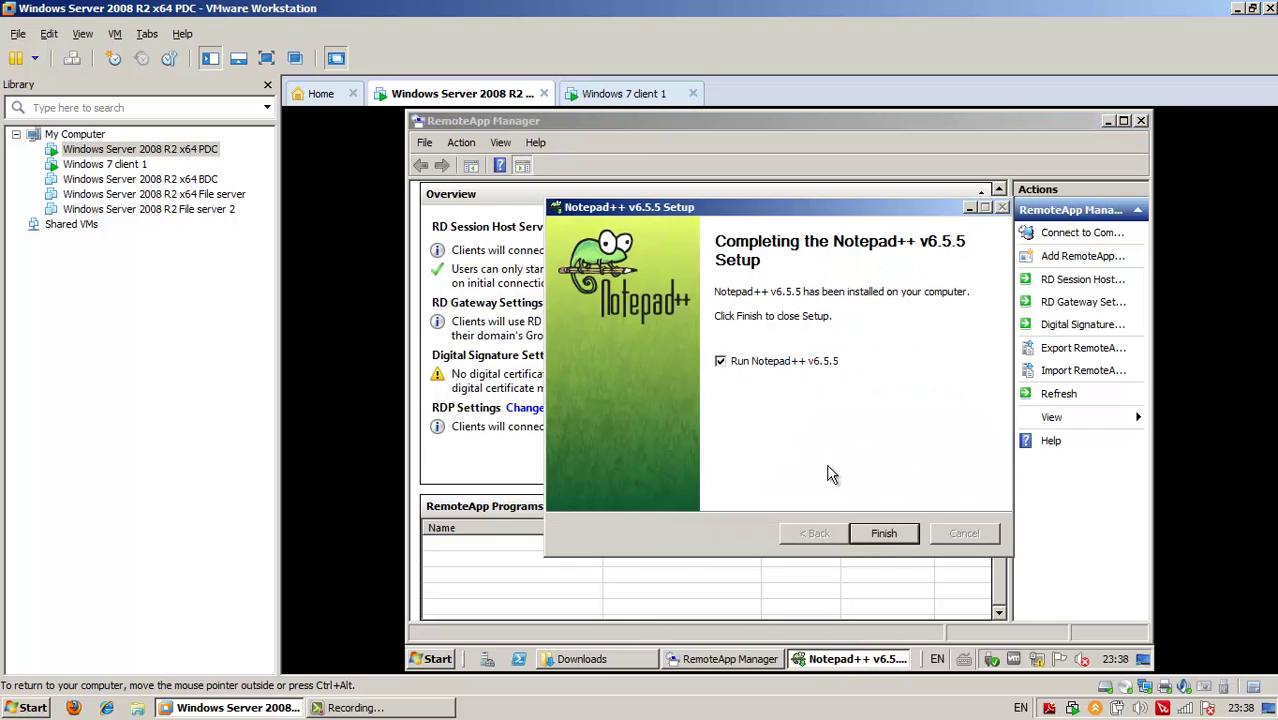
{"action": "left_click", "coordinate": [797, 364]}
{"action": "left_click", "coordinate": [883, 533]}
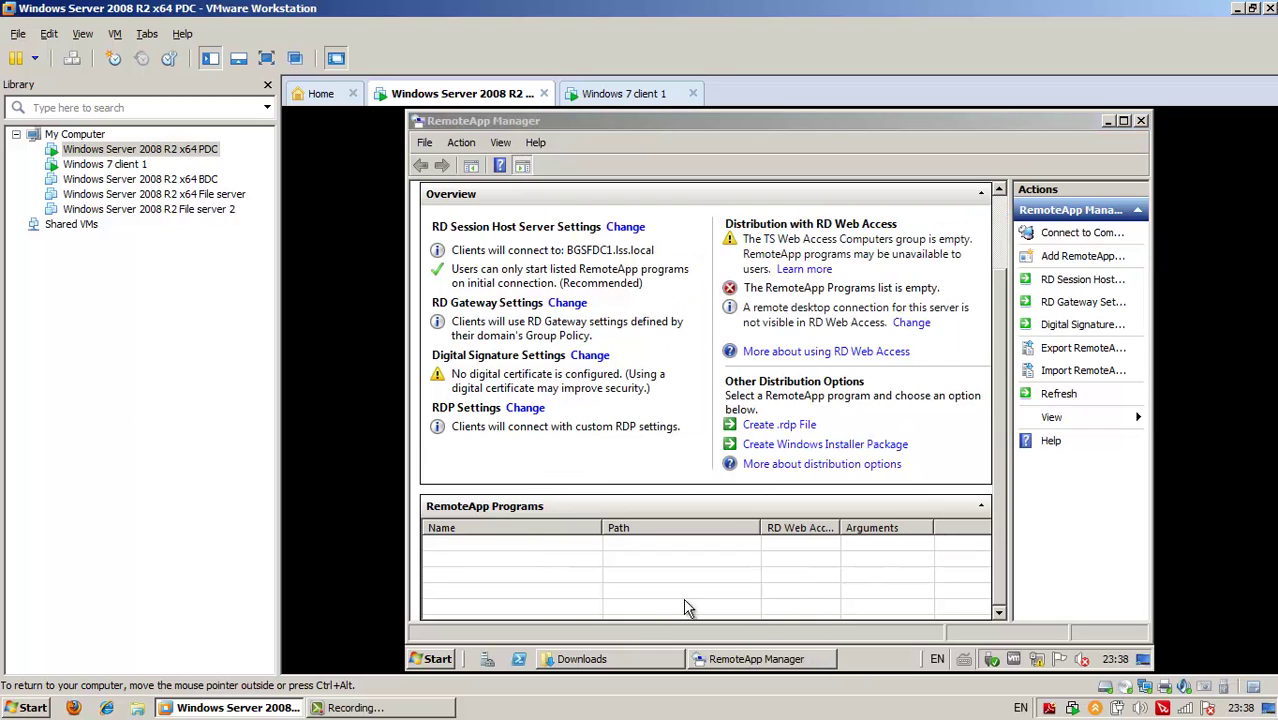
Add Adobe Reader XI and Notepad++ as RemoteApp programs using the RemoteApp Wizard
{"action": "right_click", "coordinate": [559, 569]}
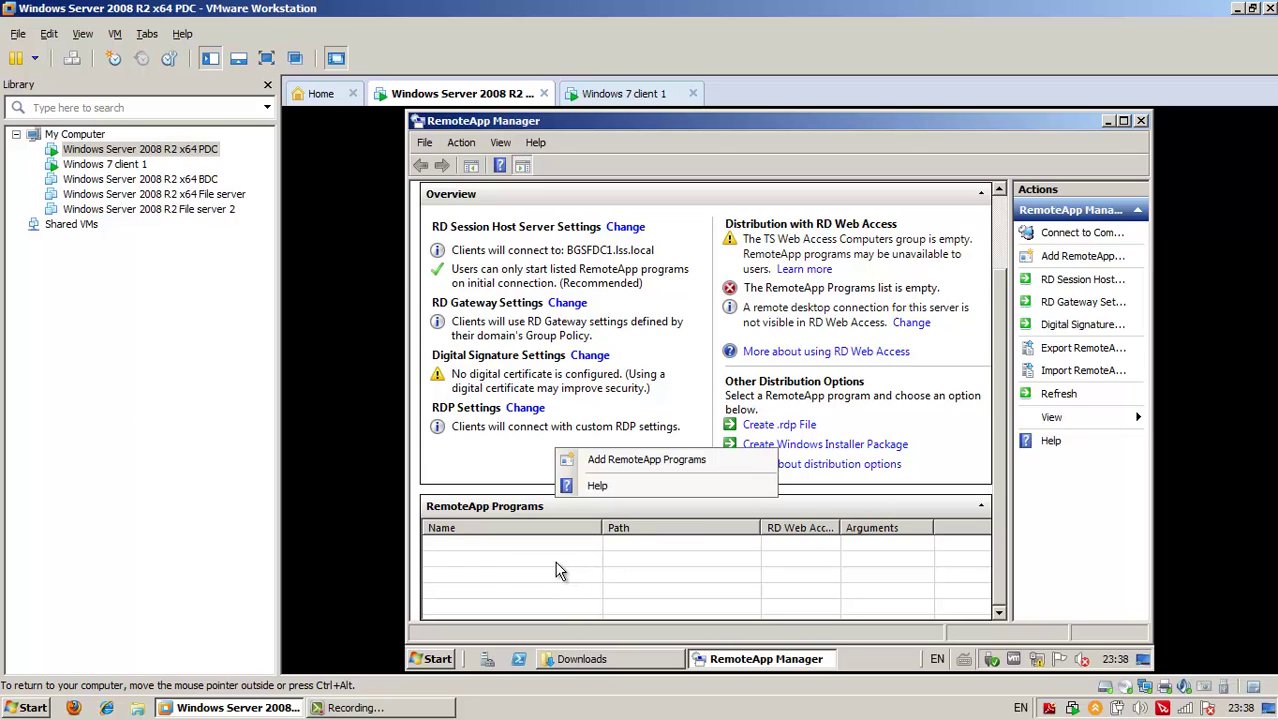
{"action": "left_click", "coordinate": [619, 462]}
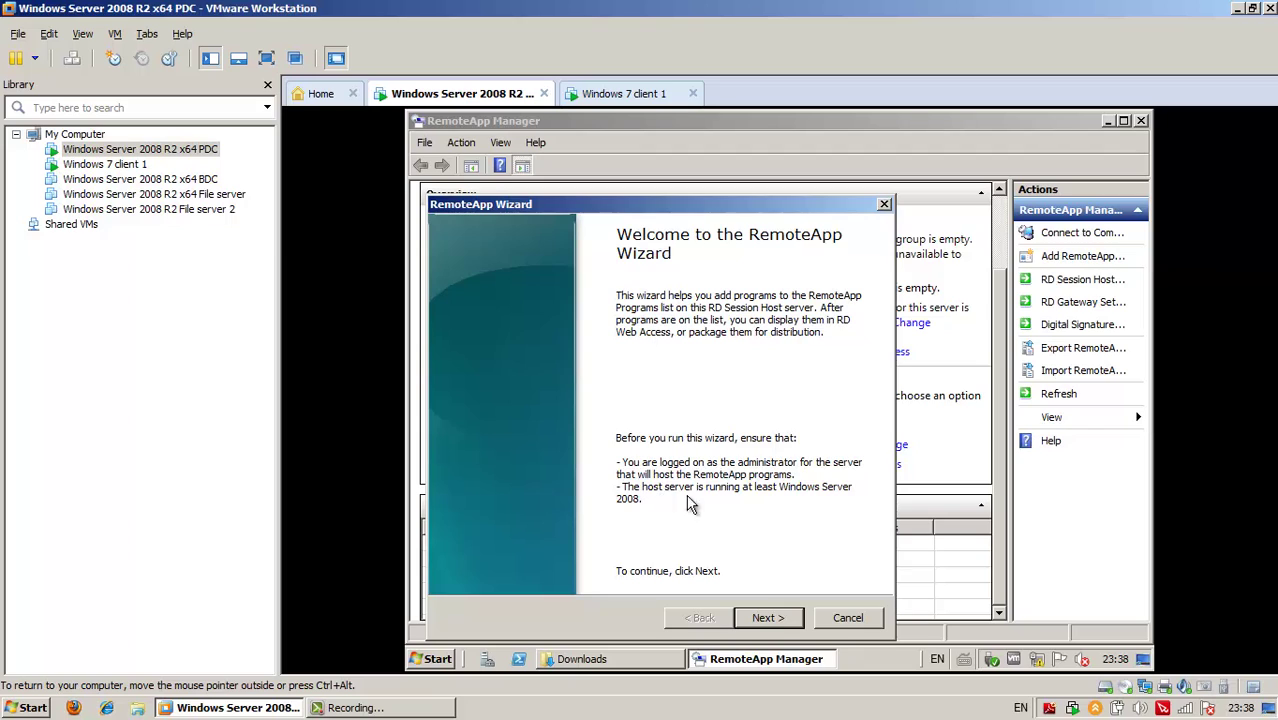
{"action": "left_click", "coordinate": [768, 619]}
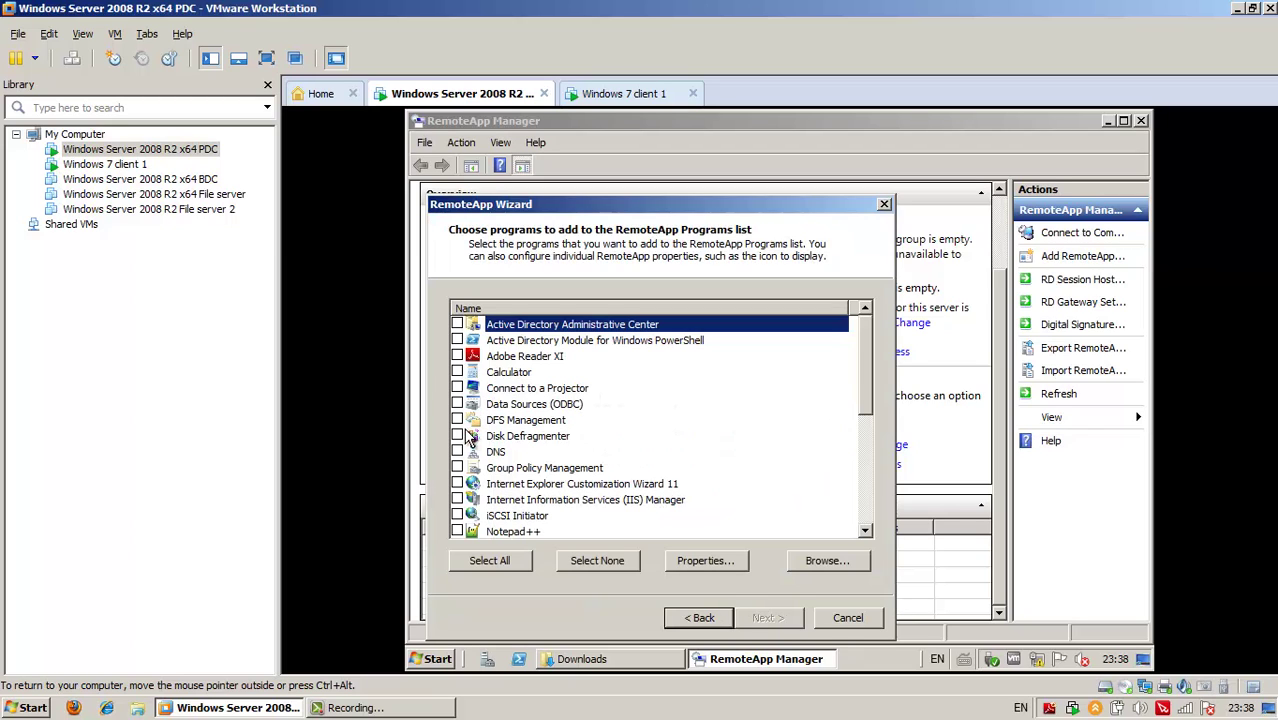
{"action": "left_click", "coordinate": [459, 357]}
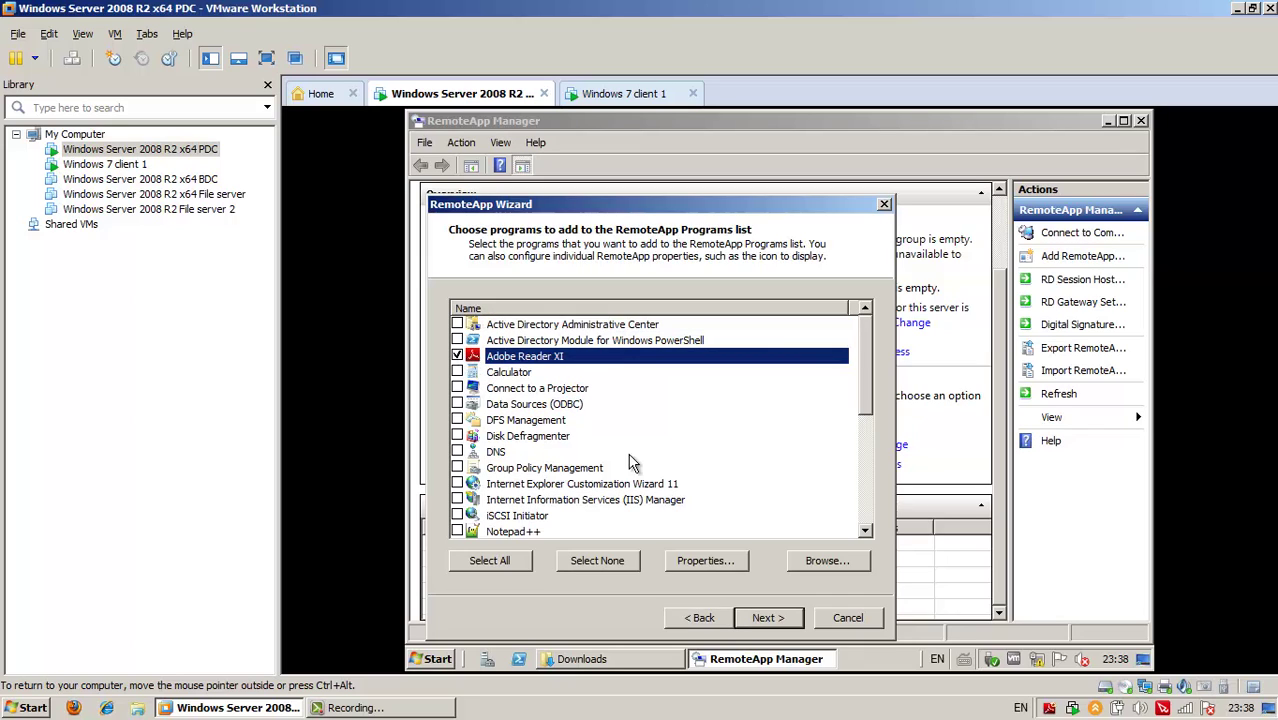
{"action": "left_click", "coordinate": [457, 531]}
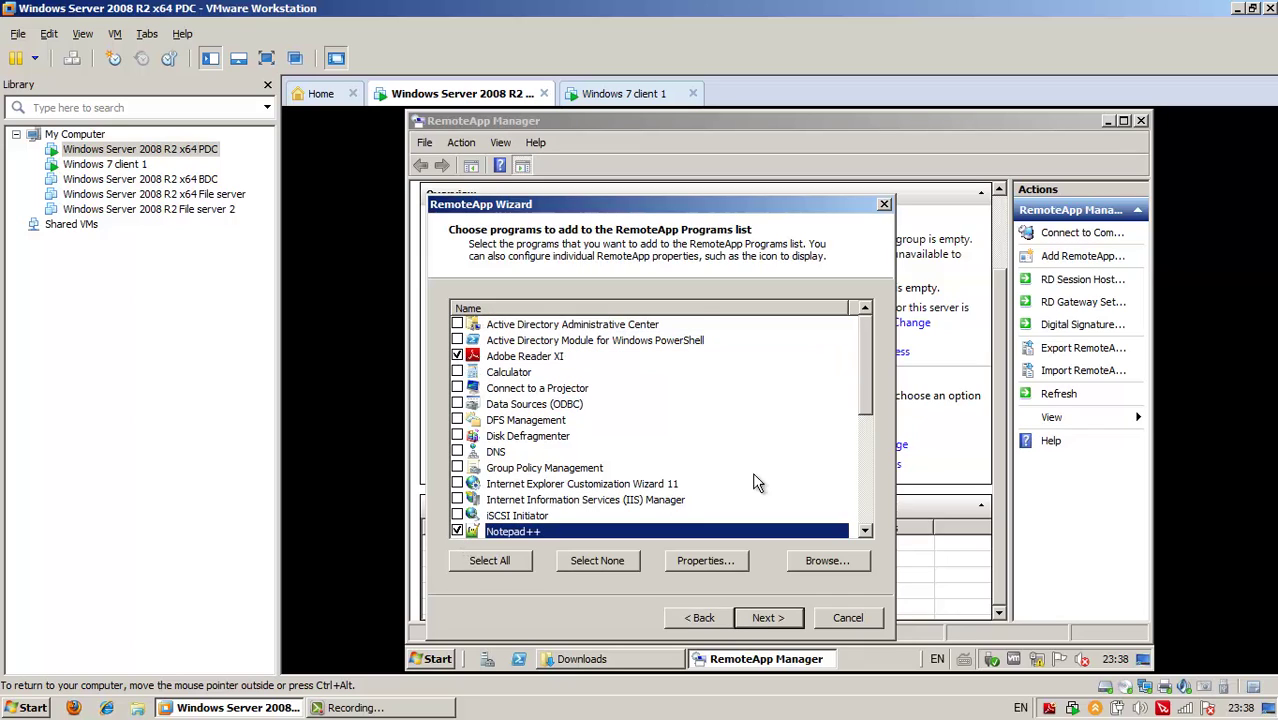
{"action": "left_click", "coordinate": [766, 617]}
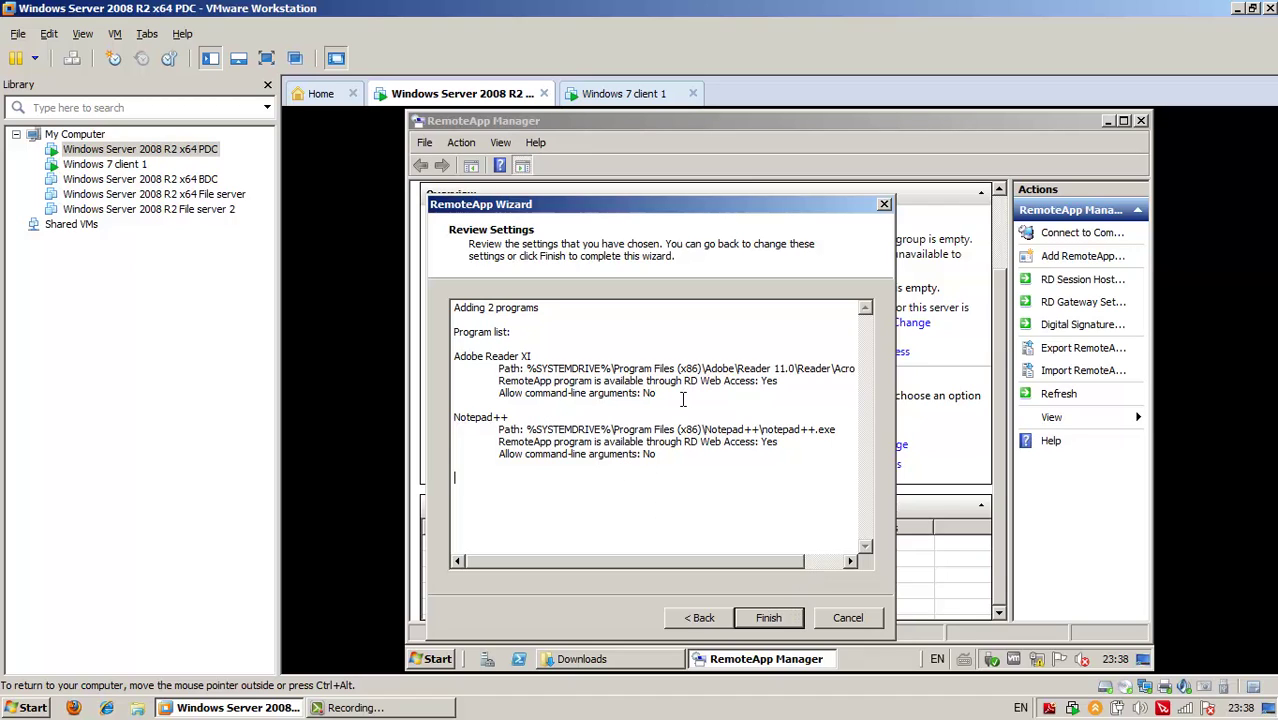
{"action": "left_click", "coordinate": [768, 618]}
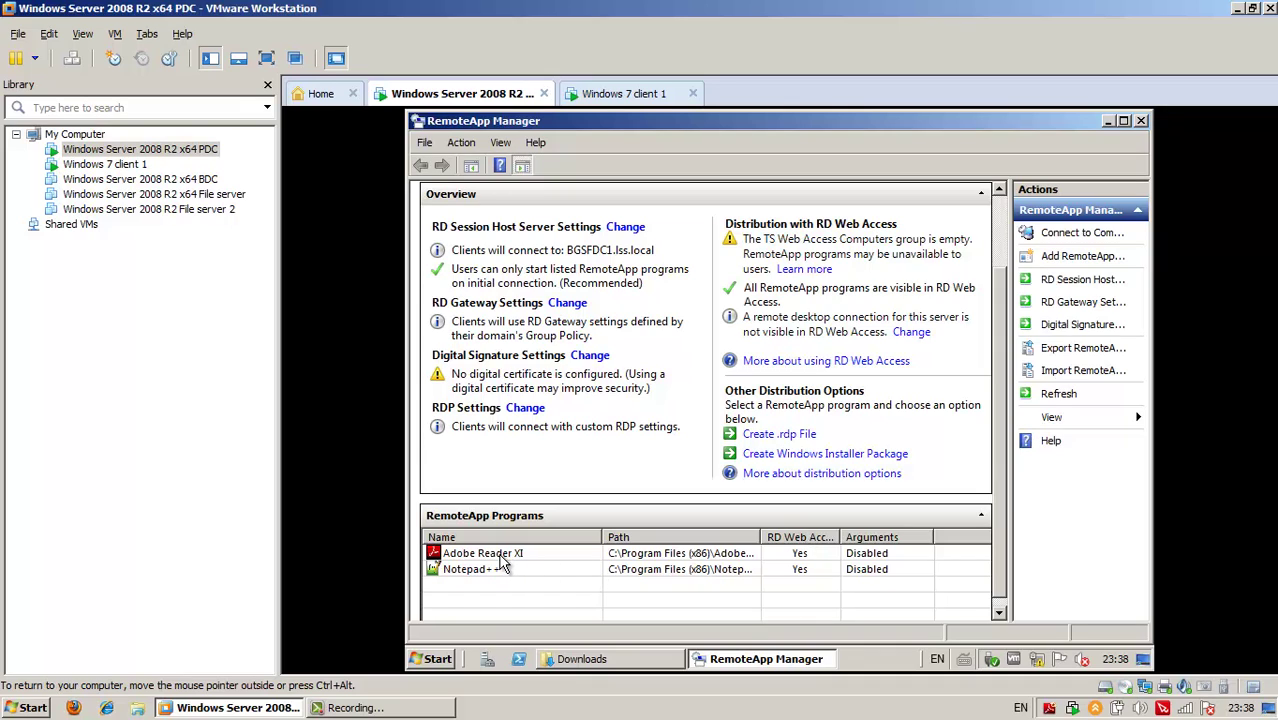
{"action": "left_click", "coordinate": [498, 556]}
Check the Adobe Reader XI and Notepad++ entries, then switch to the 'Windows 7 client 1' VM
{"action": "left_click", "coordinate": [481, 572]}
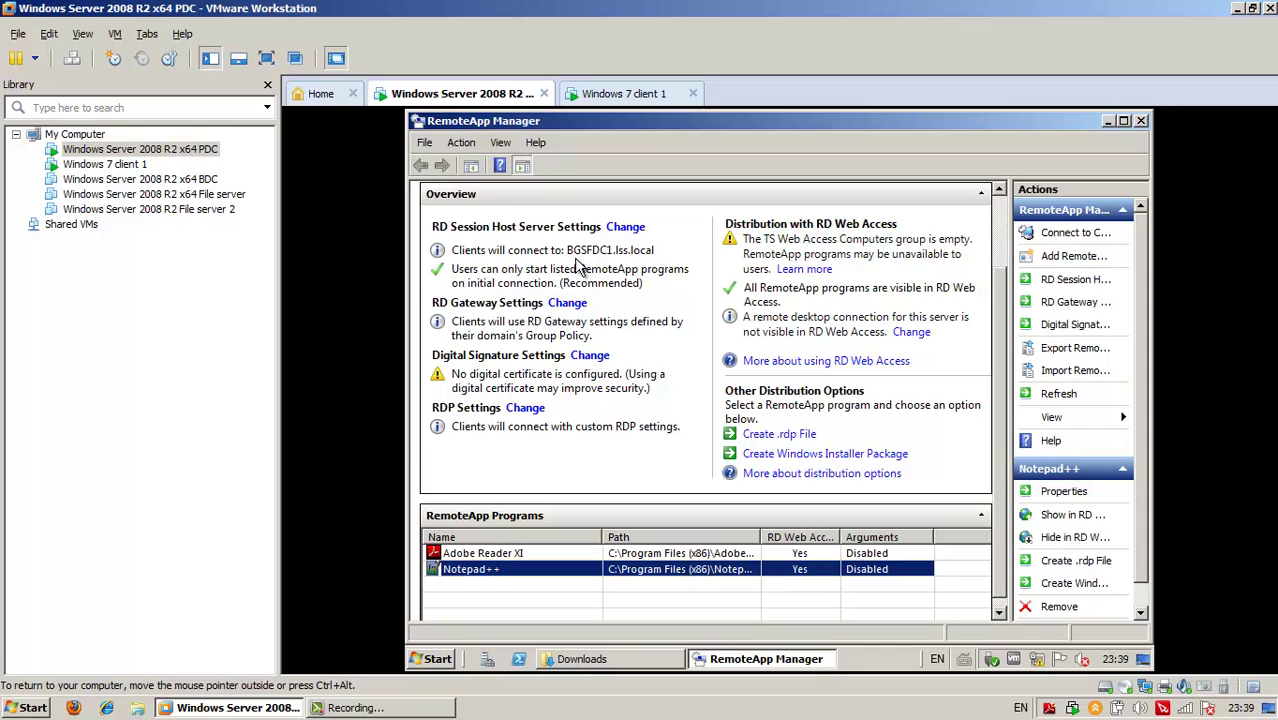
{"action": "left_click", "coordinate": [503, 555]}
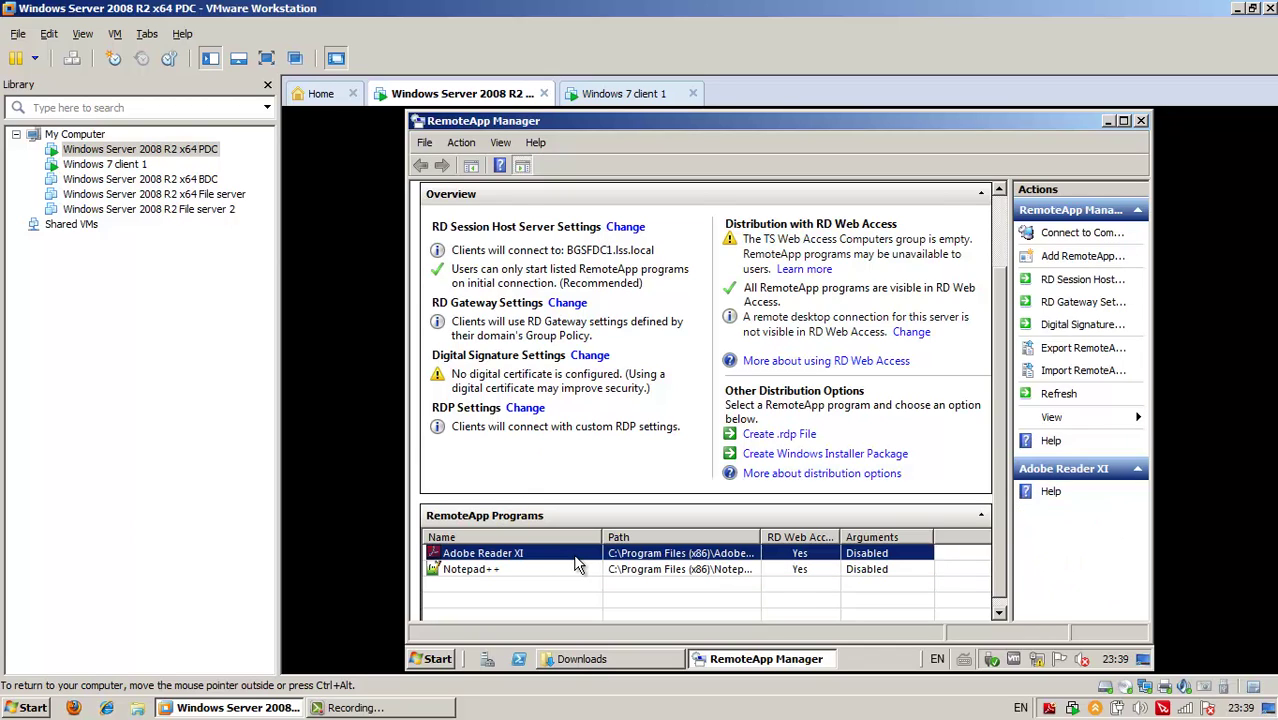
{"action": "left_click", "coordinate": [484, 572]}
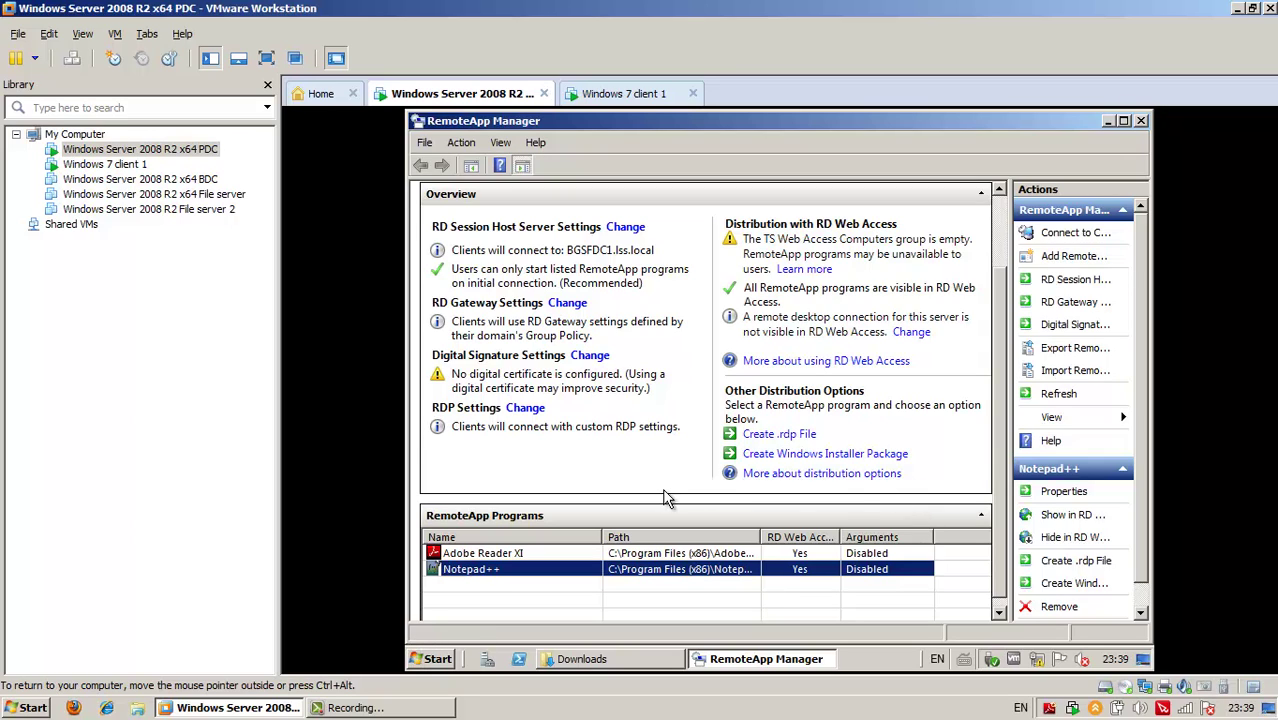
{"action": "left_click", "coordinate": [505, 554]}
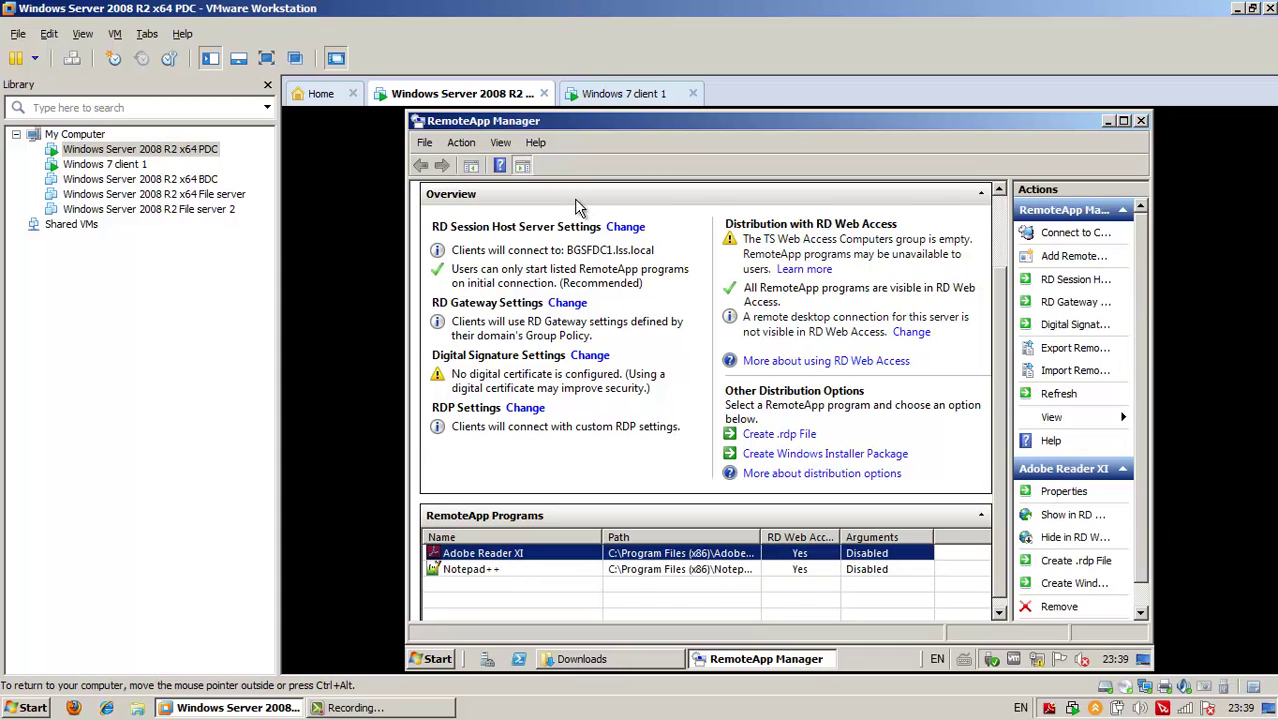
{"action": "left_click", "coordinate": [624, 93]}
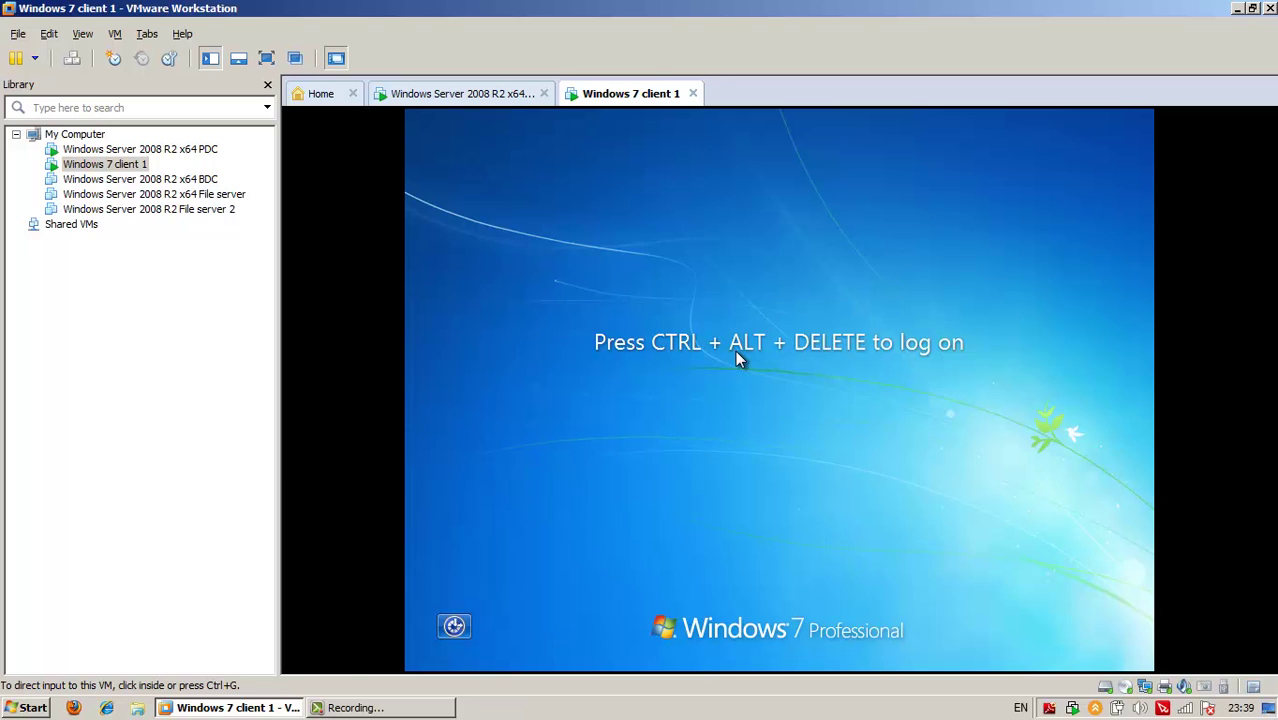
Sign in to Windows 7 client 1 with the domain user's account and password
{"action": "left_click", "coordinate": [735, 355]}
{"action": "key", "text": "ctrl+alt+Insert"}
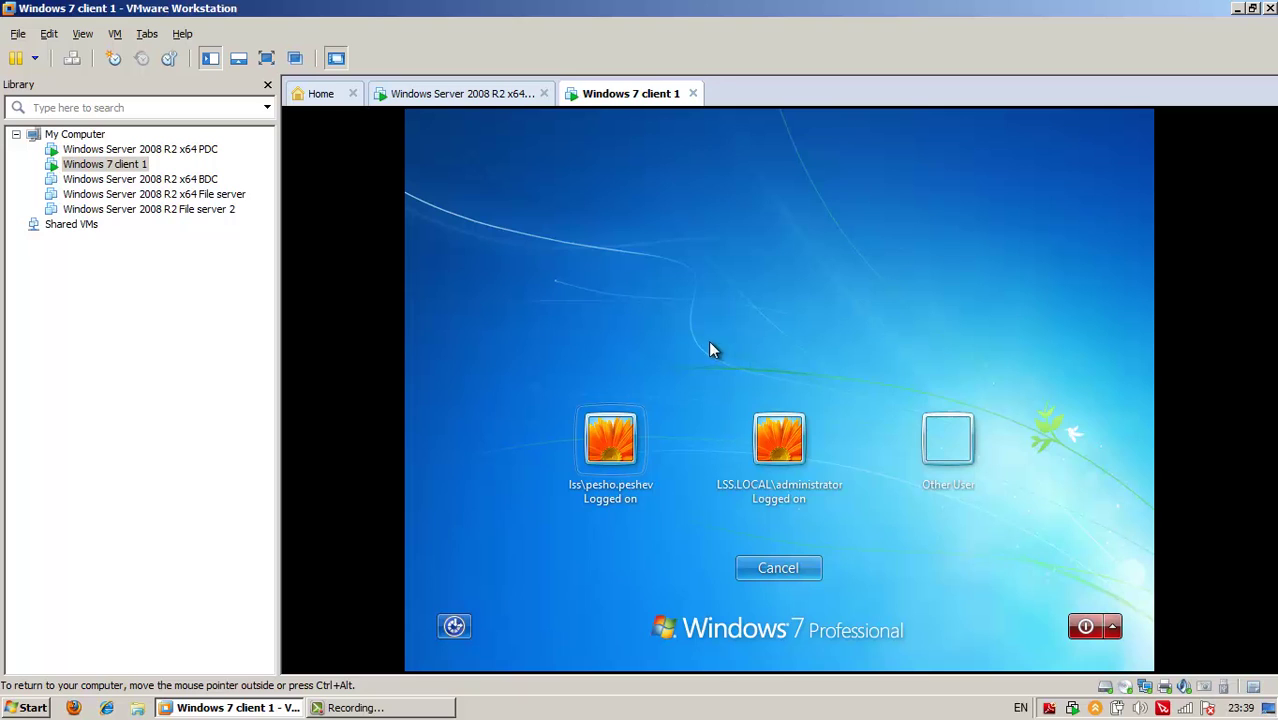
{"action": "left_click", "coordinate": [610, 447]}
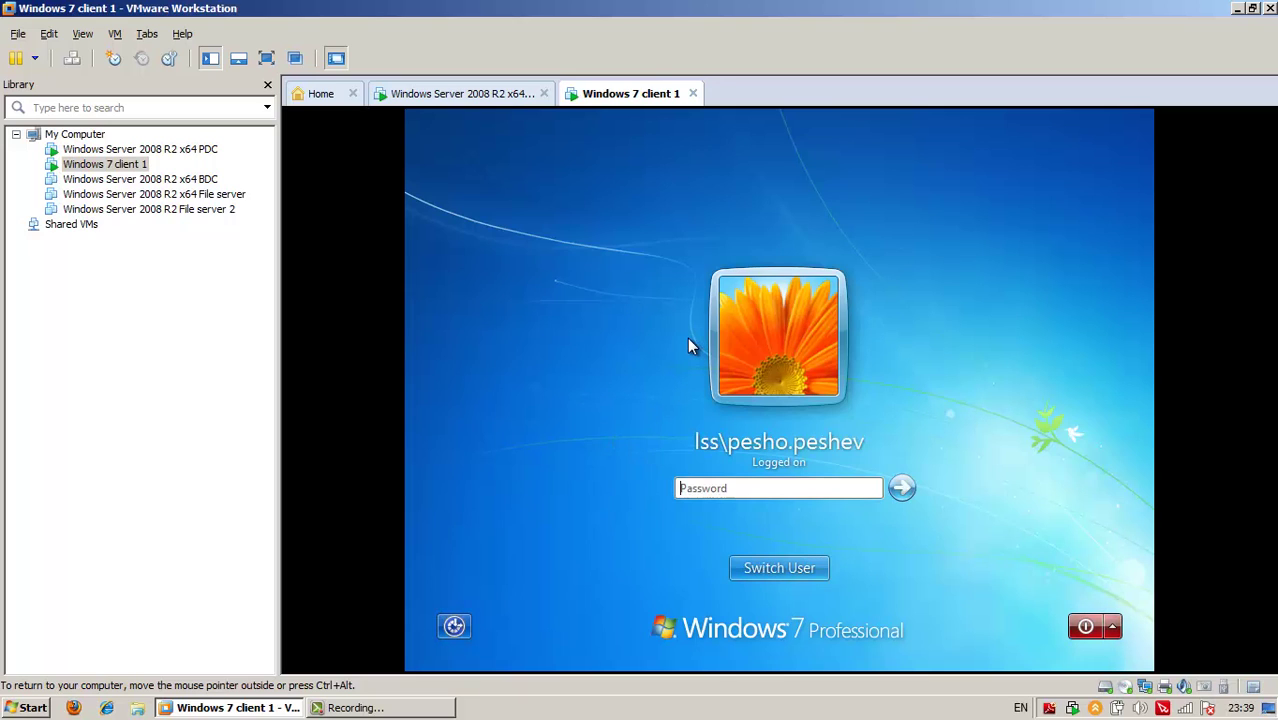
{"action": "type", "text": "•••••"}
{"action": "key", "text": "Return"}
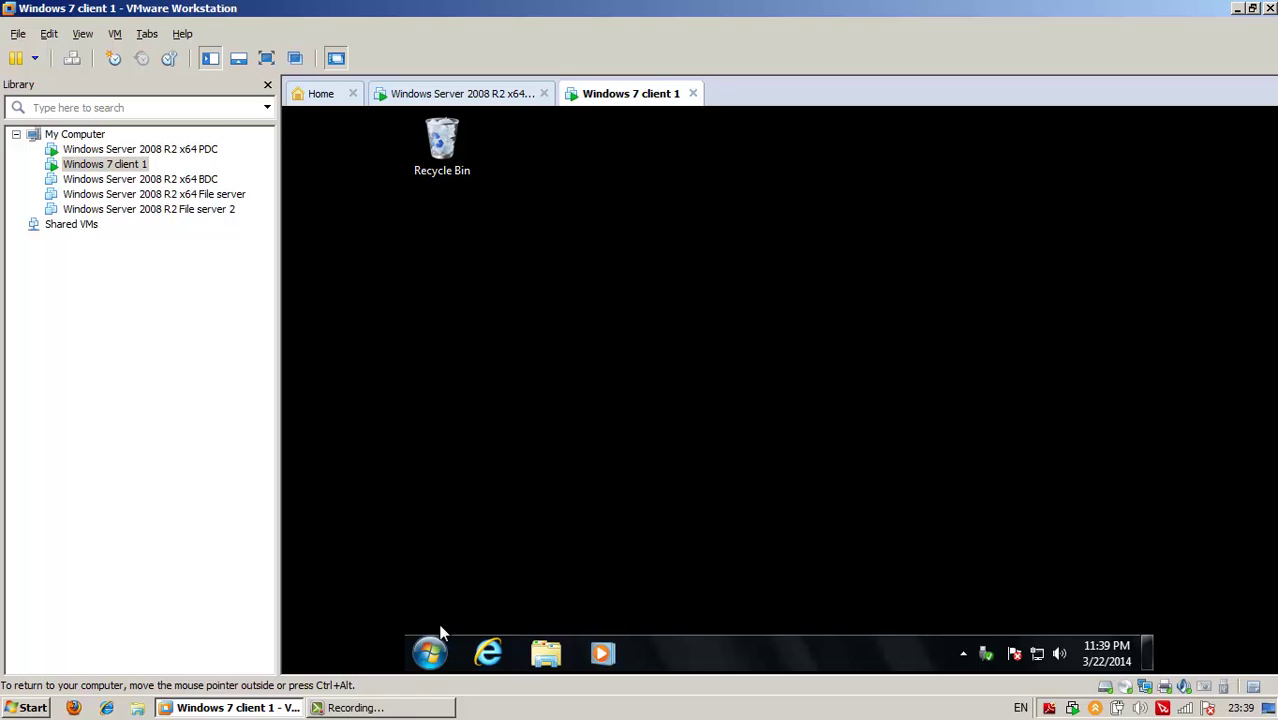
Open Internet Explorer on dir.bg, then start typing 192 over the address
{"action": "left_click", "coordinate": [488, 652]}
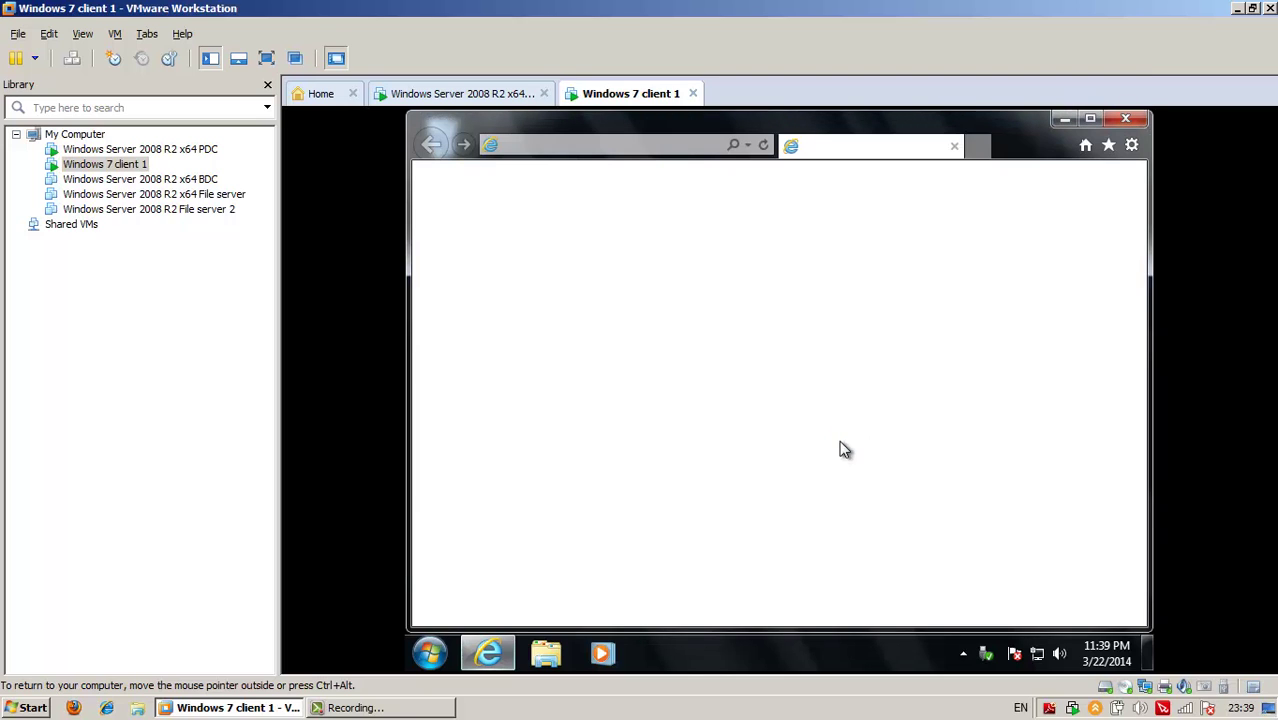
{"action": "left_click", "coordinate": [622, 145]}
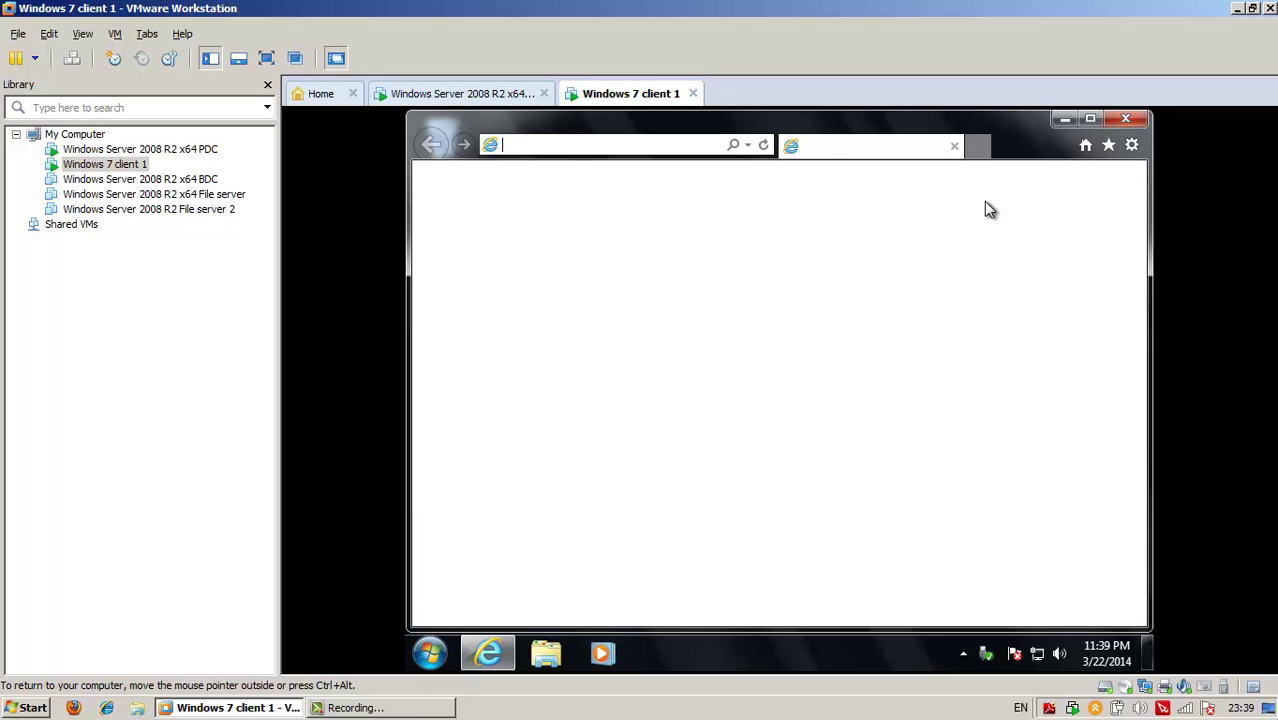
{"action": "type", "text": "dir.bg"}
{"action": "key", "text": "Return"}
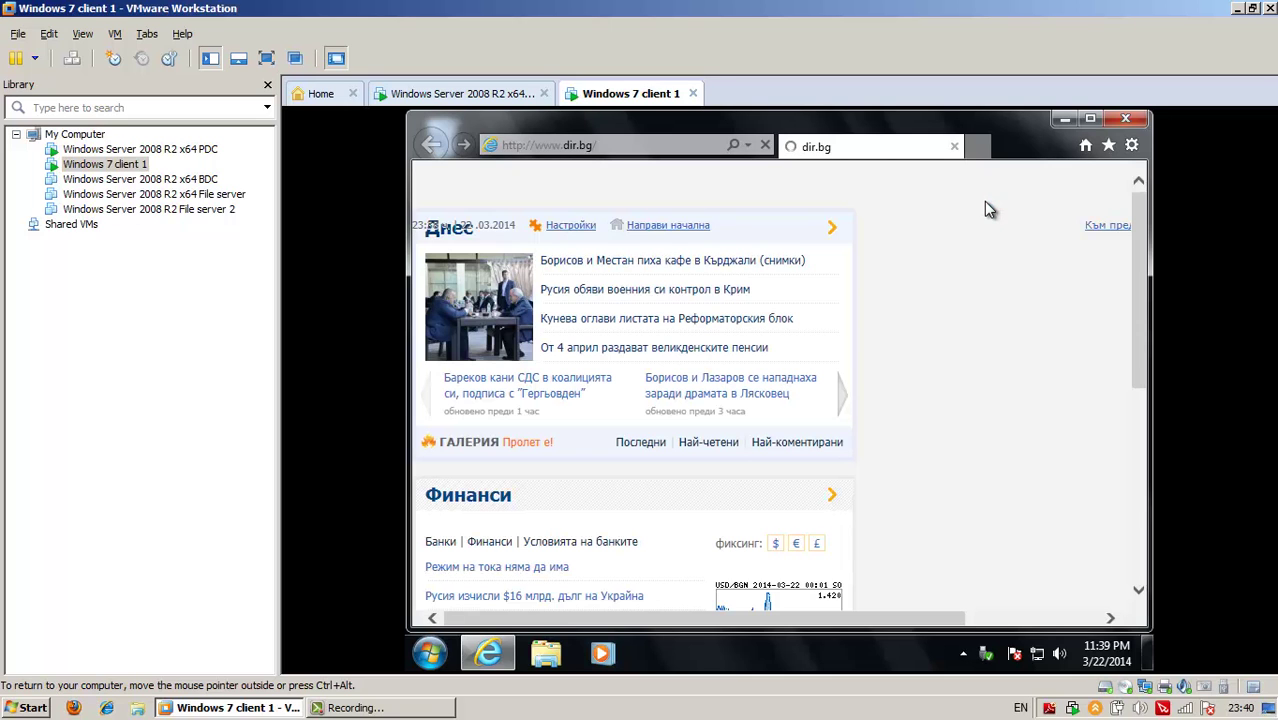
{"action": "left_click", "coordinate": [652, 145]}
{"action": "type", "text": "192"}
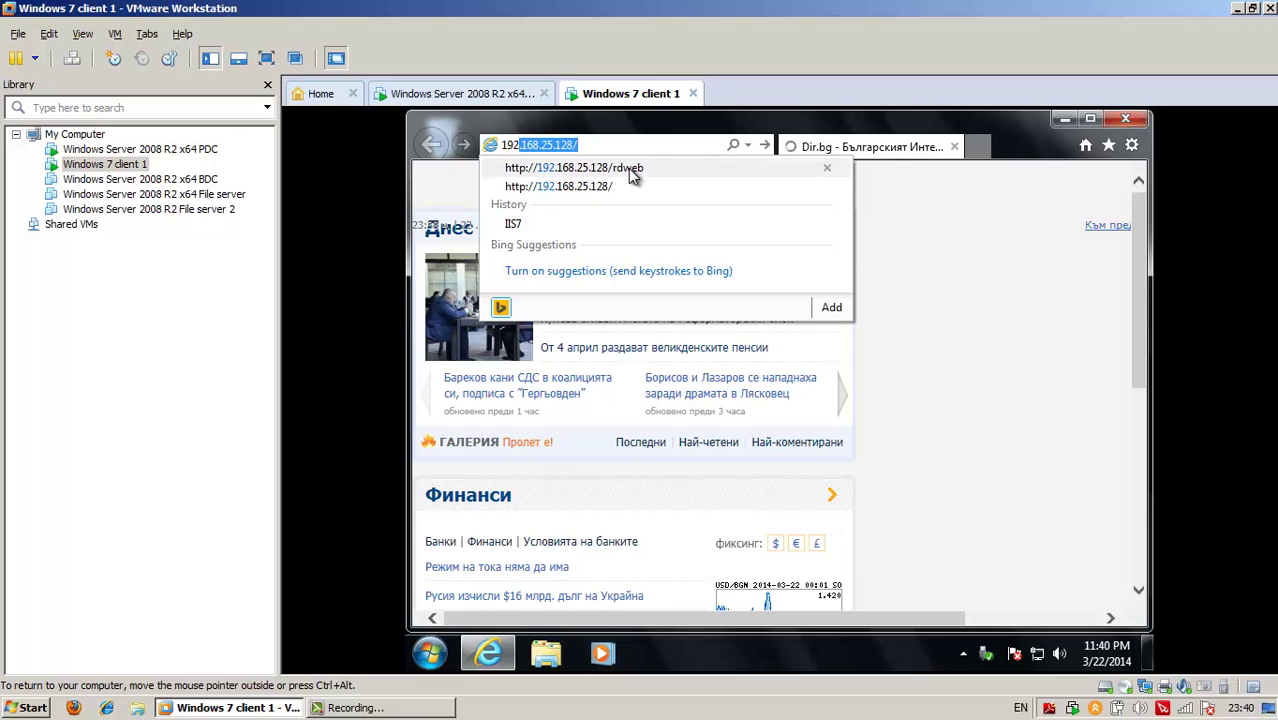
Open 192.168.25.128/rdweb past the certificate warning and sign in with the domain user's credentials
{"action": "left_click", "coordinate": [626, 167]}
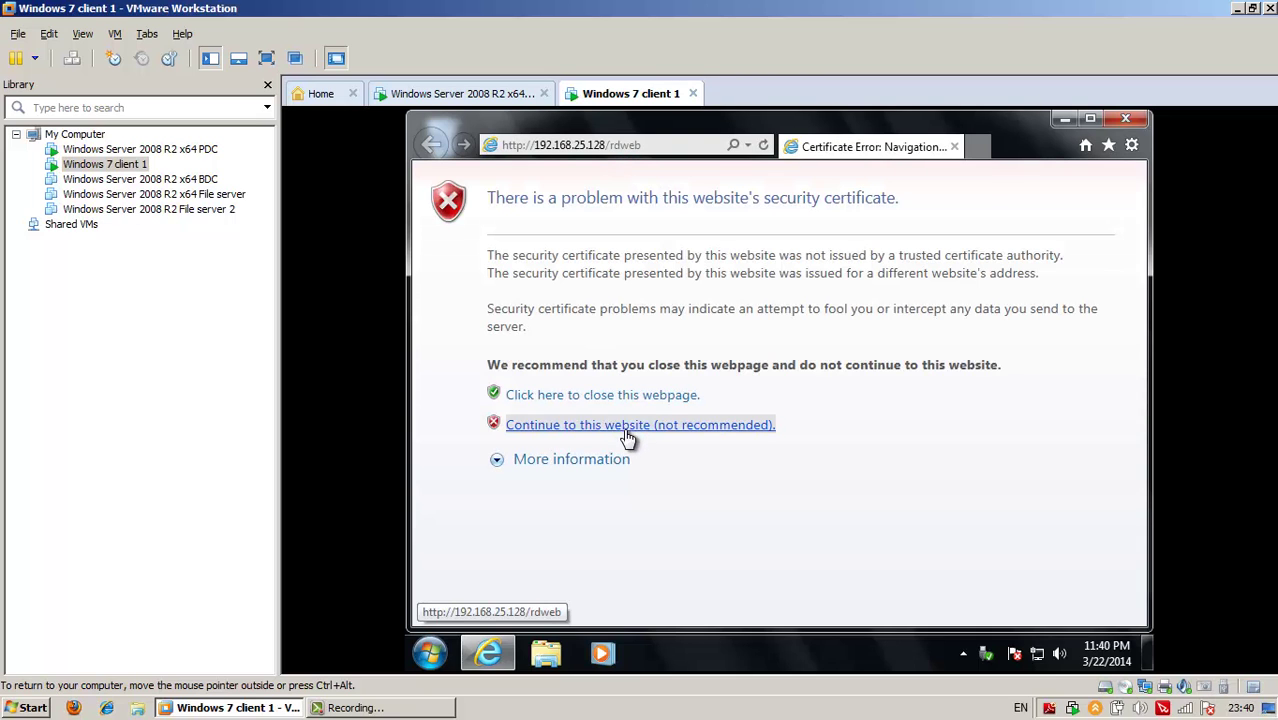
{"action": "left_click", "coordinate": [625, 428]}
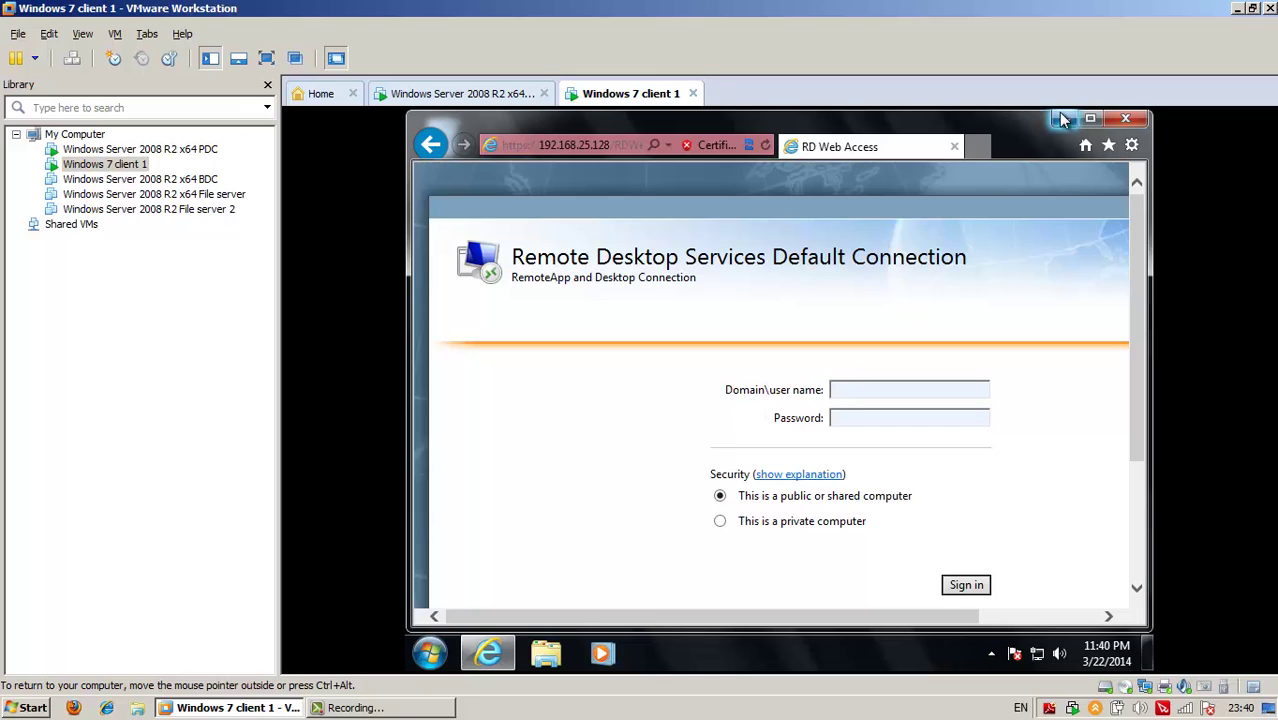
{"action": "type", "text": "lss\\pesho.peshev"}
{"action": "key", "text": "Tab"}
{"action": "type", "text": "123456"}
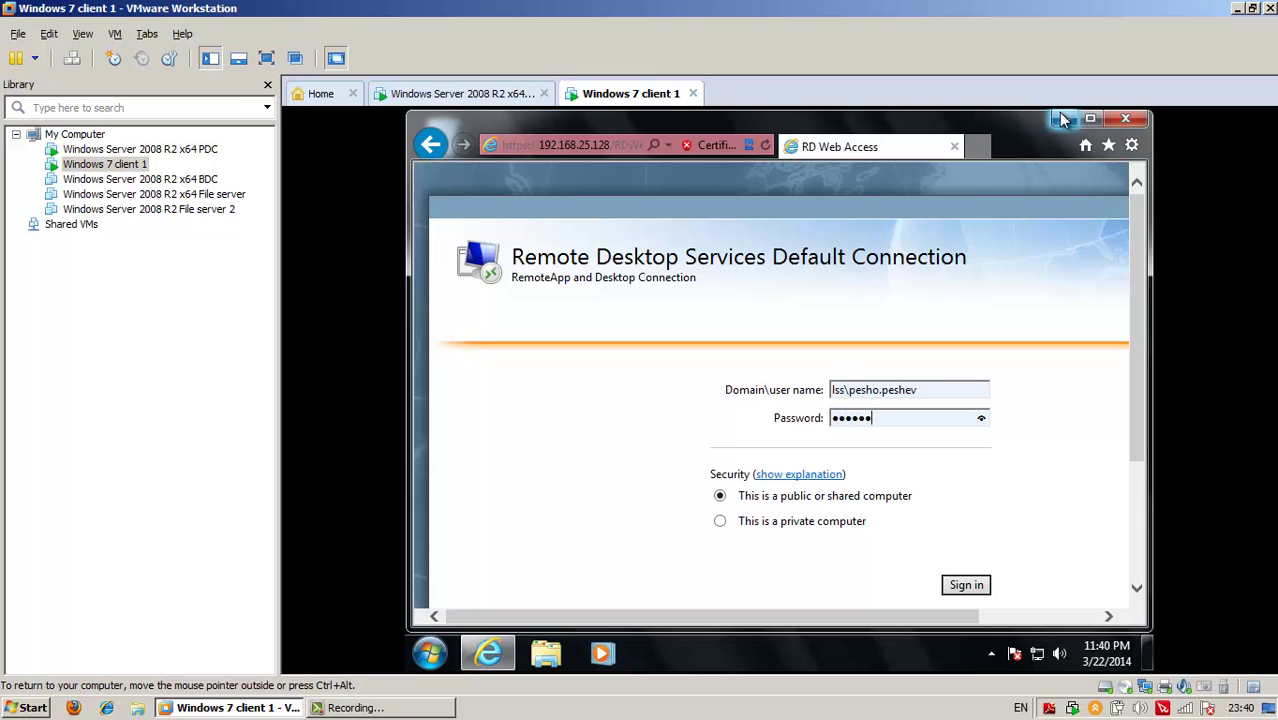
{"action": "type", "text": "78"}
{"action": "key", "text": "Return"}
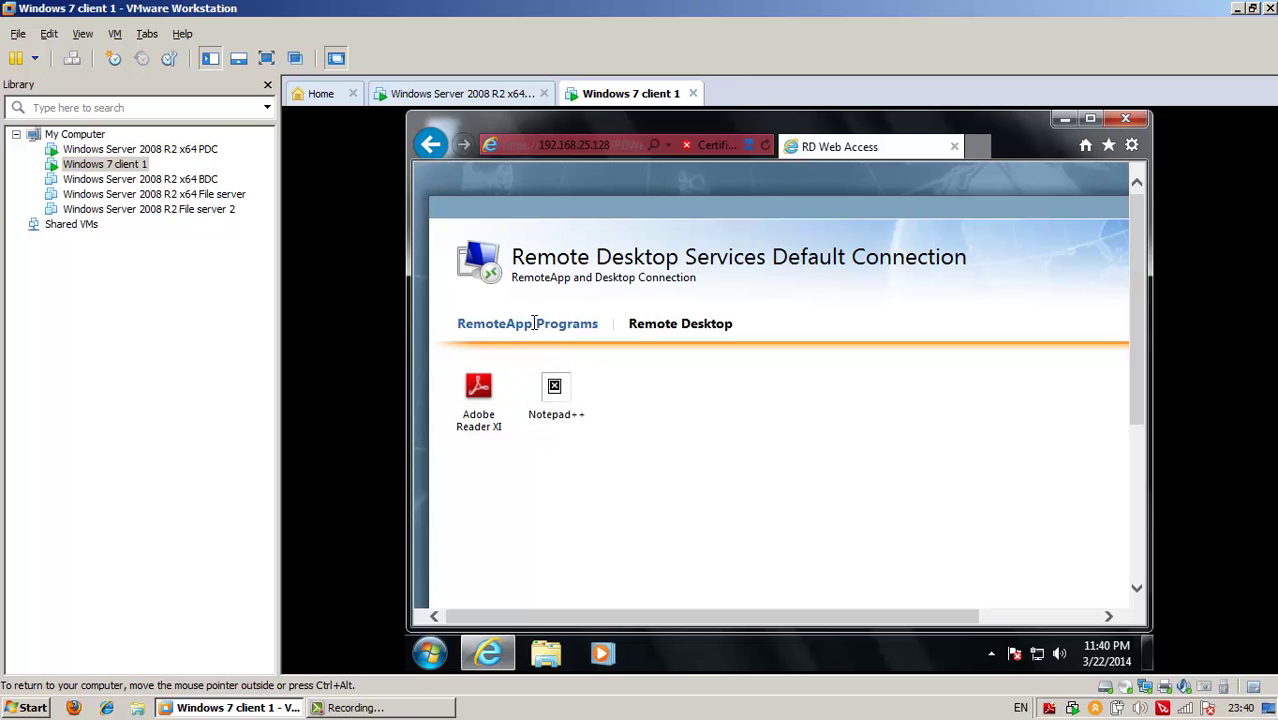
Go to Remote Desktop, back to RemoteApp Programs, and start Adobe Reader XI
{"action": "left_click", "coordinate": [681, 322]}
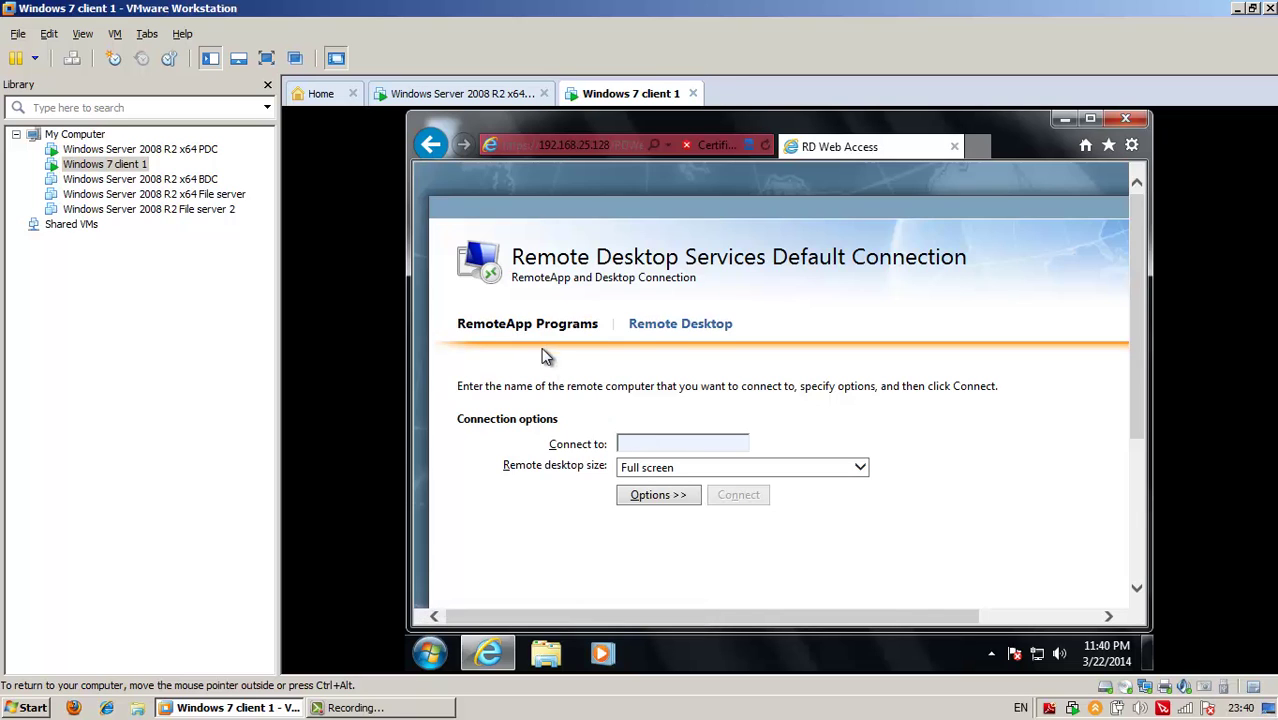
{"action": "left_click", "coordinate": [560, 324]}
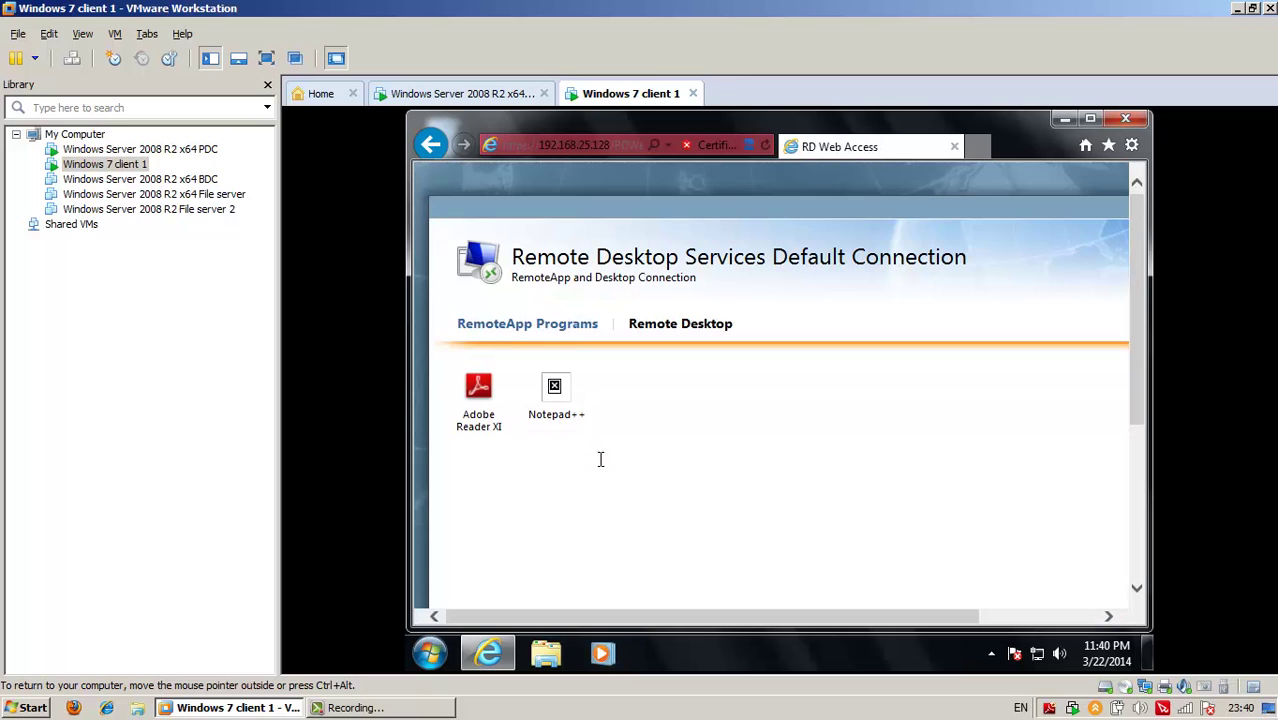
{"action": "left_click", "coordinate": [477, 430]}
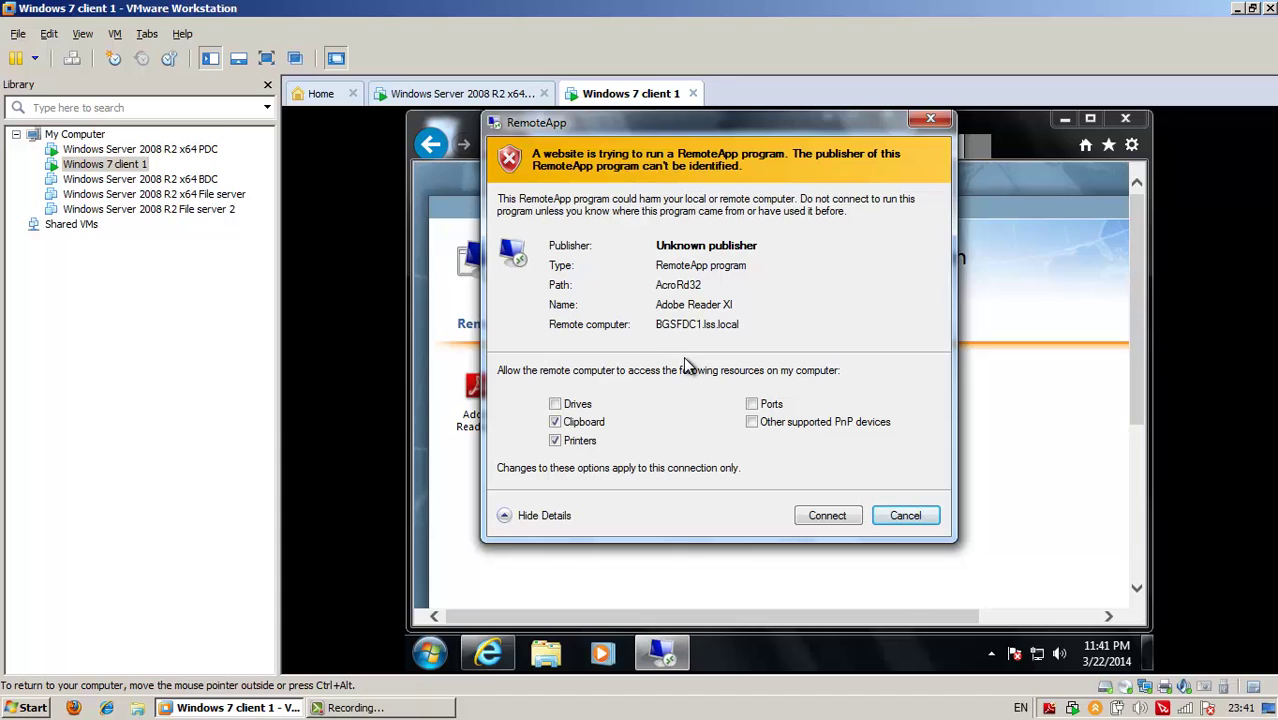
Connect to Adobe Reader XI with the domain user's credentials and dismiss the not-authorized error
{"action": "left_click_drag", "start_coordinate": [764, 123], "coordinate": [871, 123]}
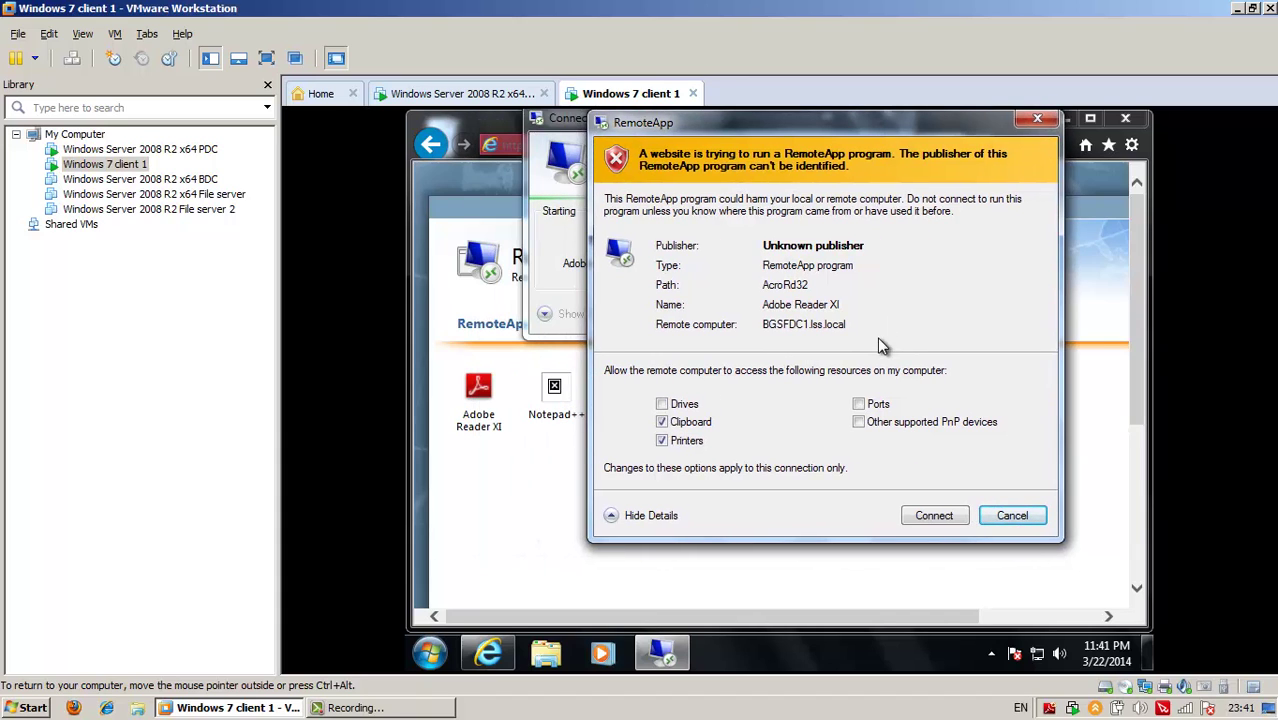
{"action": "left_click", "coordinate": [929, 520]}
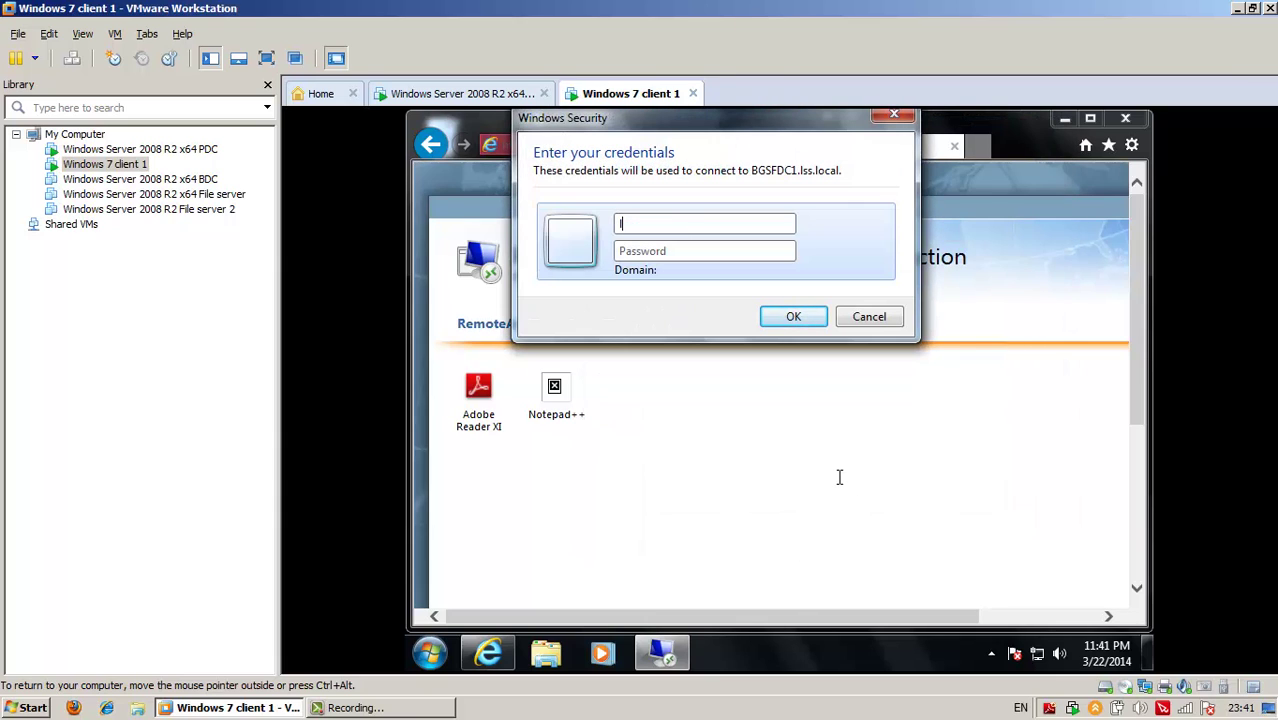
{"action": "type", "text": "sho"}
{"action": "key", "text": "BackSpace"}
{"action": "key", "text": "BackSpace"}
{"action": "key", "text": "BackSpace"}
{"action": "key", "text": "BackSpace"}
{"action": "key", "text": "BackSpace"}
{"action": "key", "text": "BackSpace"}
{"action": "type", "text": "\\pe******"}
{"action": "key", "text": "Return"}
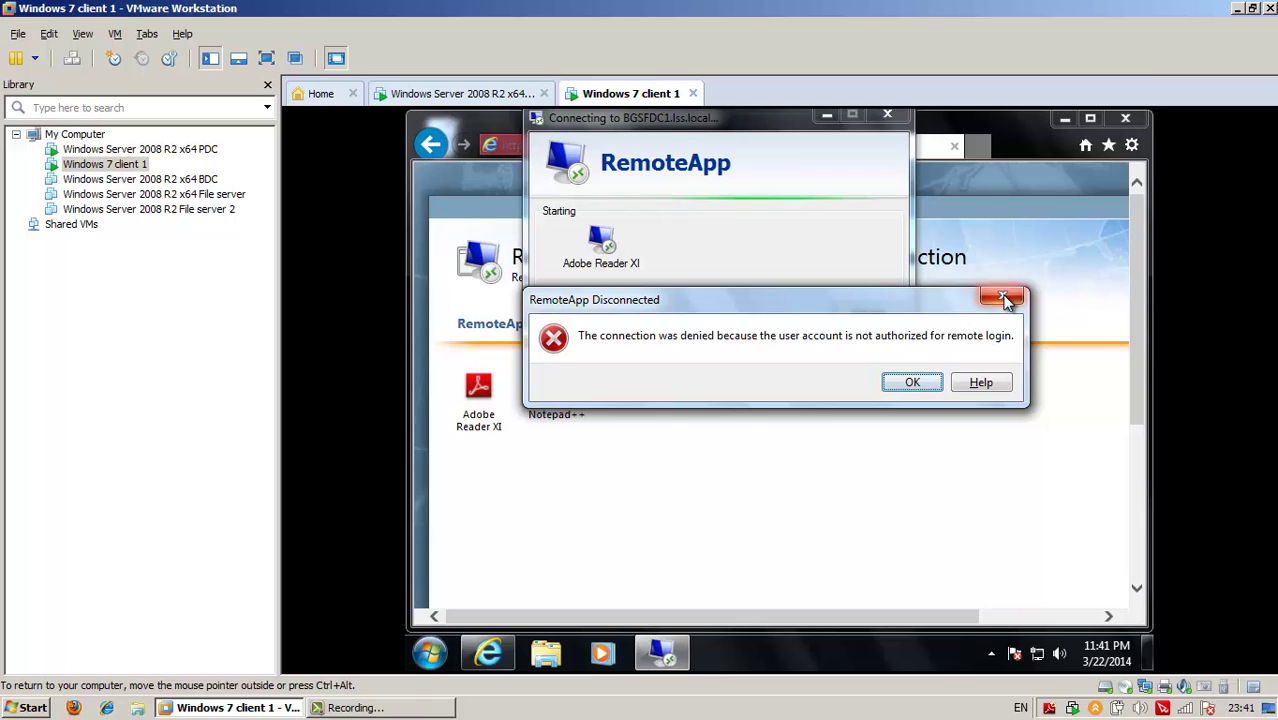
{"action": "left_click", "coordinate": [1003, 295]}
Relaunch Adobe Reader XI and connect using the domain administrator account
{"action": "left_click", "coordinate": [518, 452]}
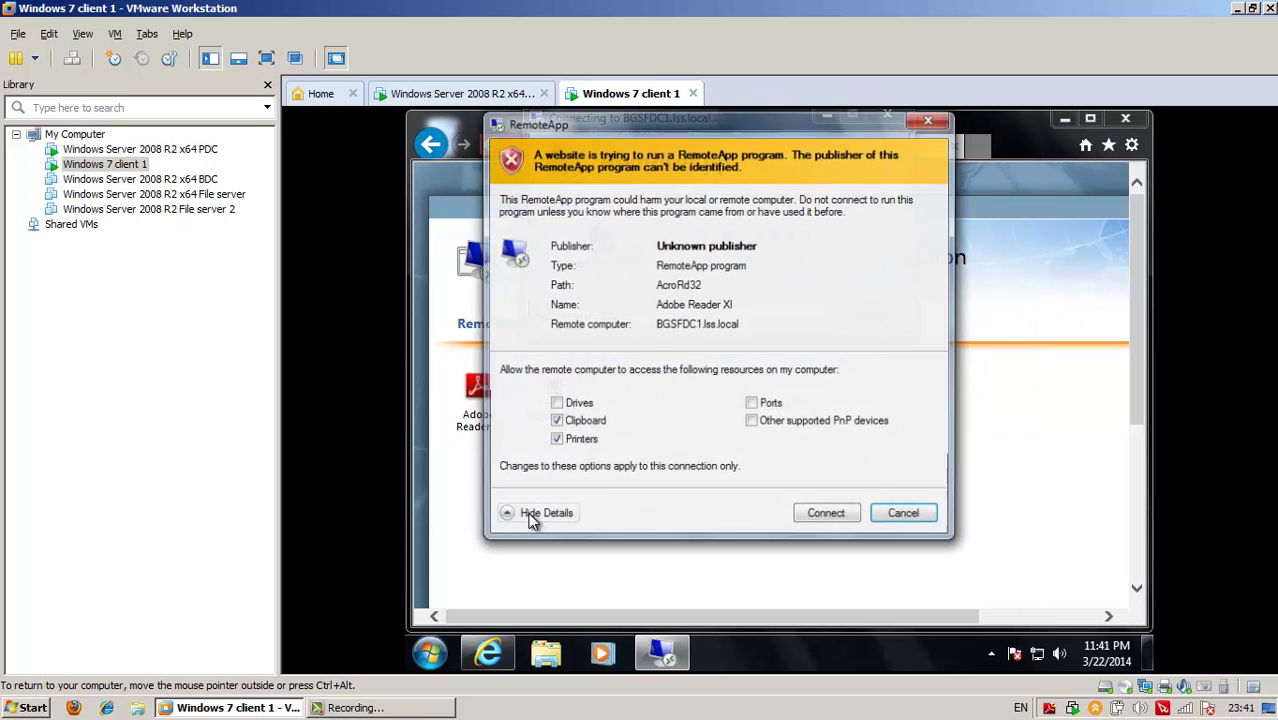
{"action": "left_click", "coordinate": [830, 516]}
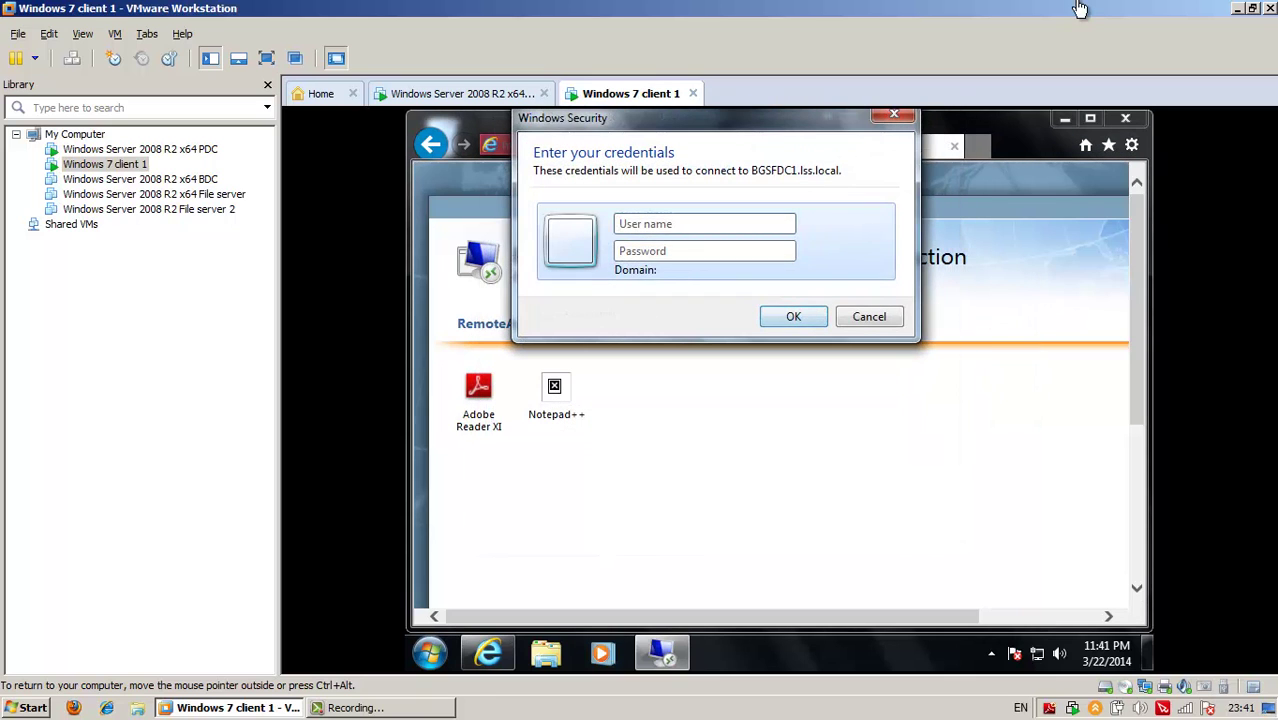
{"action": "left_click", "coordinate": [748, 221]}
{"action": "type", "text": "lss"}
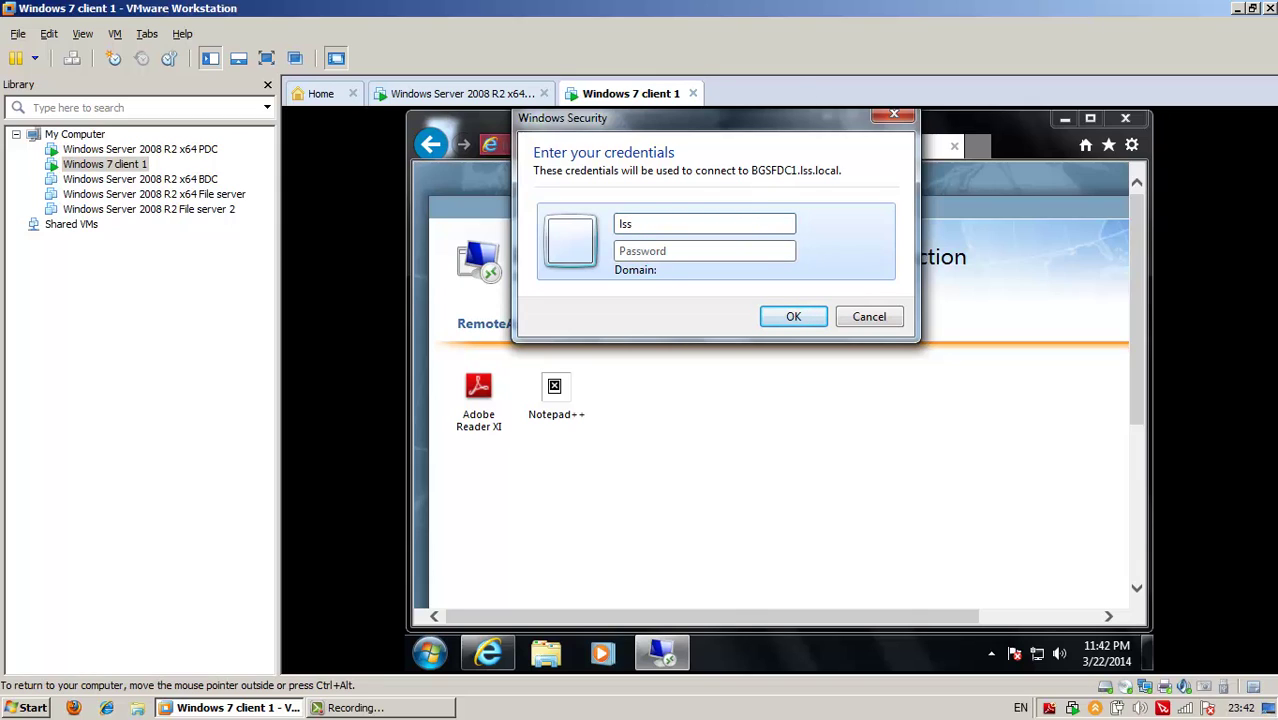
{"action": "type", "text": "\\administraP"}
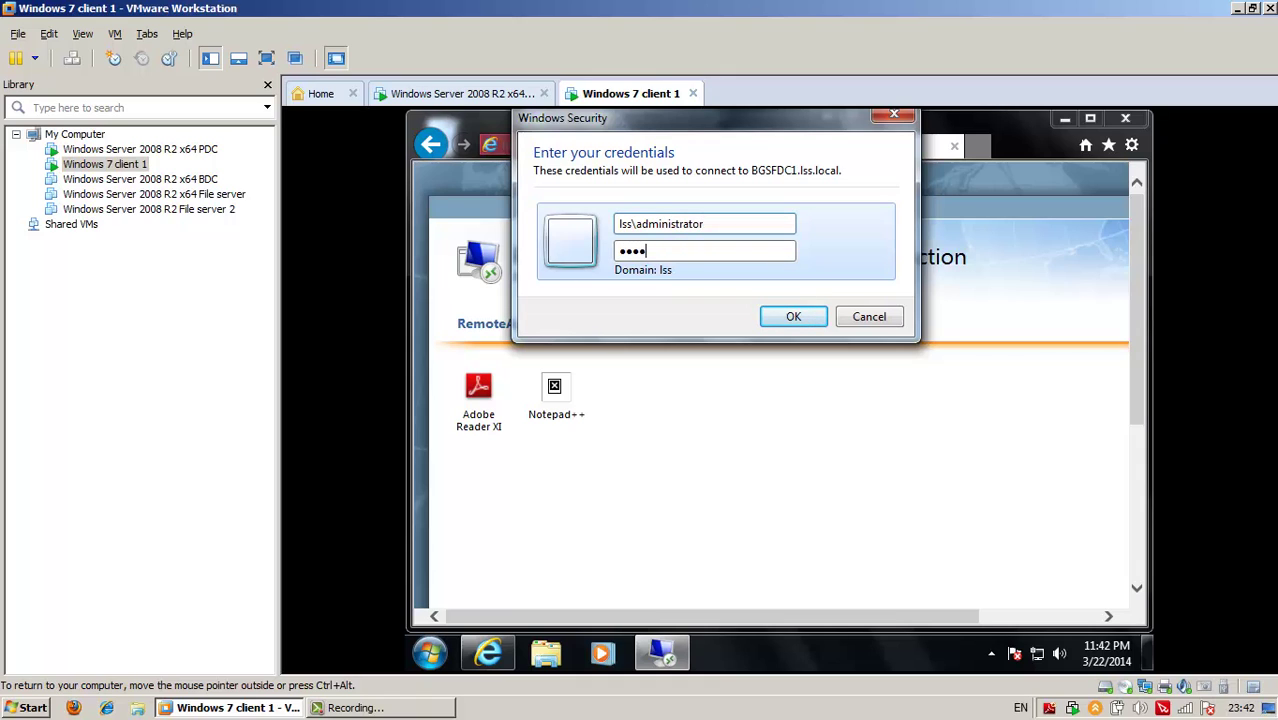
{"action": "key", "text": "Return"}
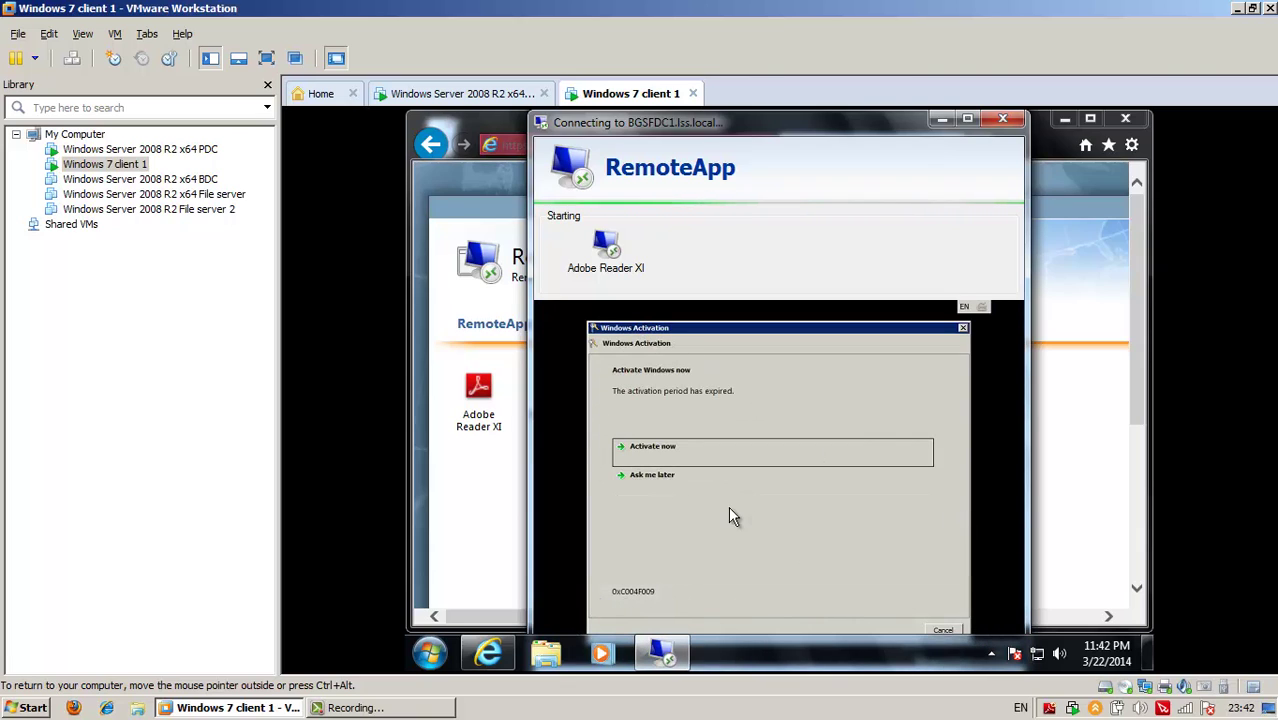
Dismiss the Windows Activation prompt and the genuine-software window
{"action": "left_click", "coordinate": [776, 458]}
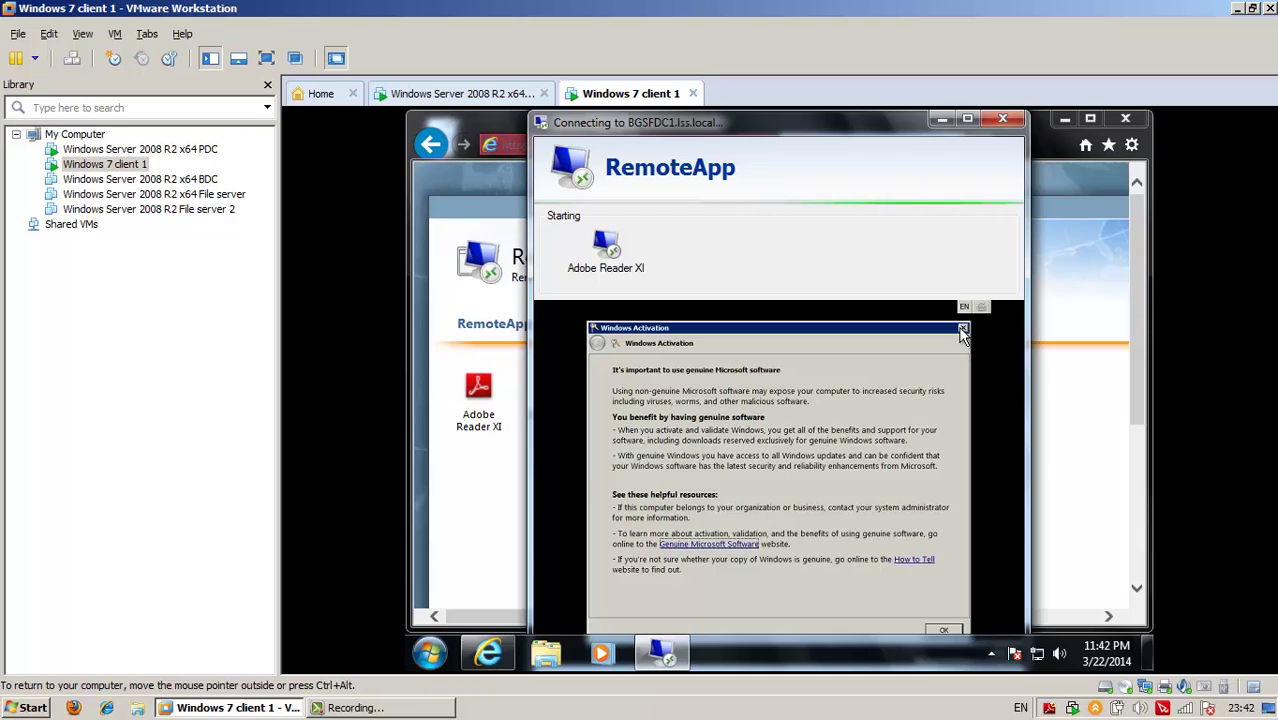
{"action": "left_click", "coordinate": [963, 338]}
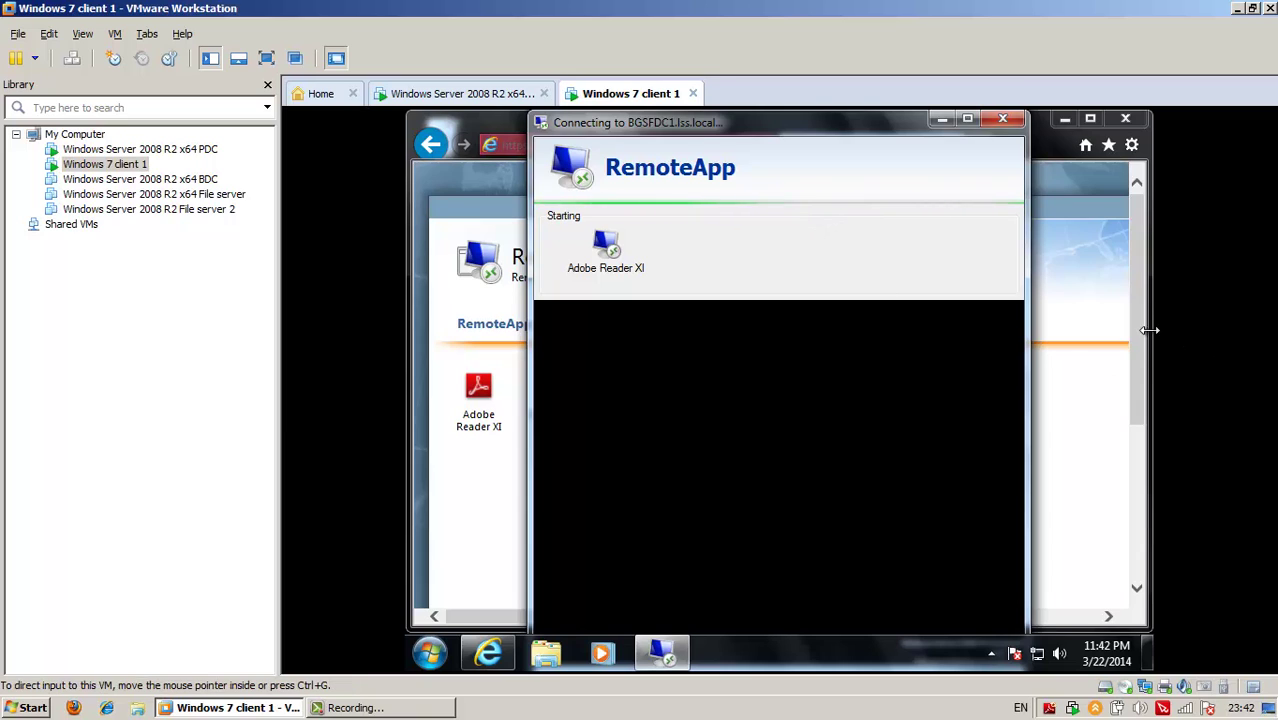
{"action": "scroll", "coordinate": [1142, 376], "scroll_direction": "down", "scroll_amount": 1}
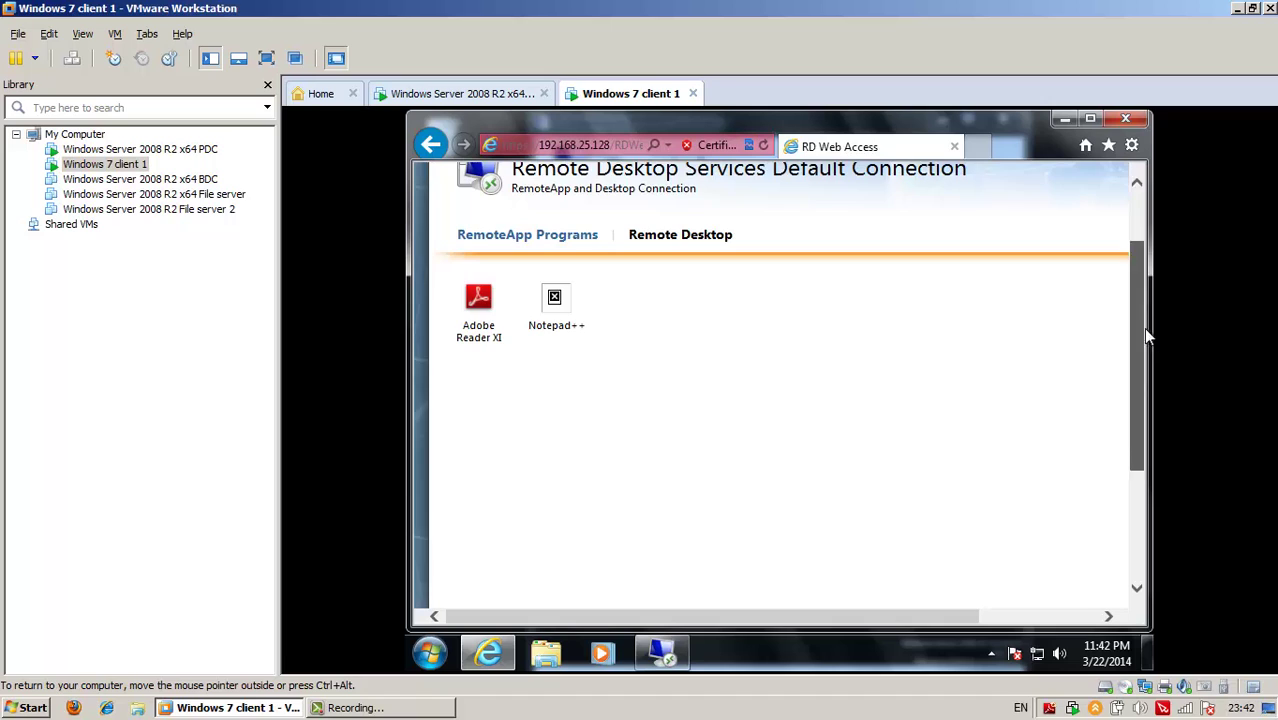
Accept the Adobe Reader XI licence agreement
{"action": "scroll", "coordinate": [1143, 330], "scroll_direction": "up", "scroll_amount": 1}
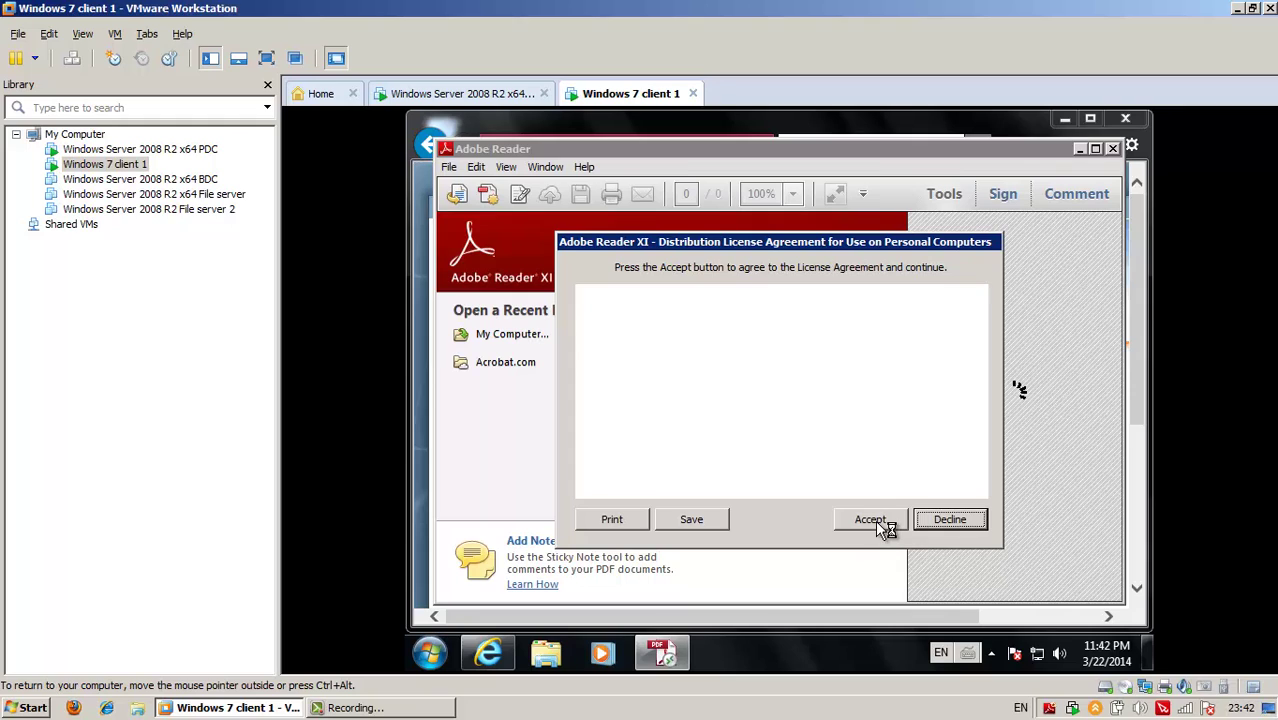
{"action": "left_click", "coordinate": [870, 519]}
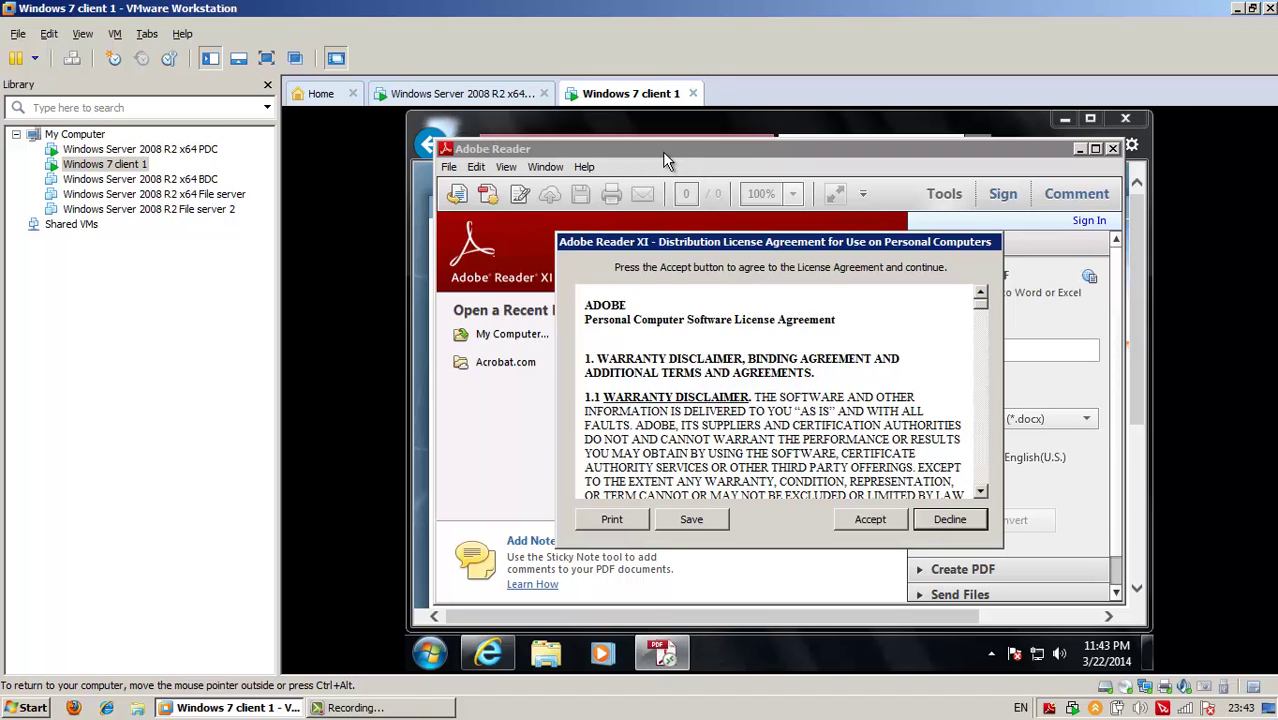
{"action": "left_click", "coordinate": [878, 526]}
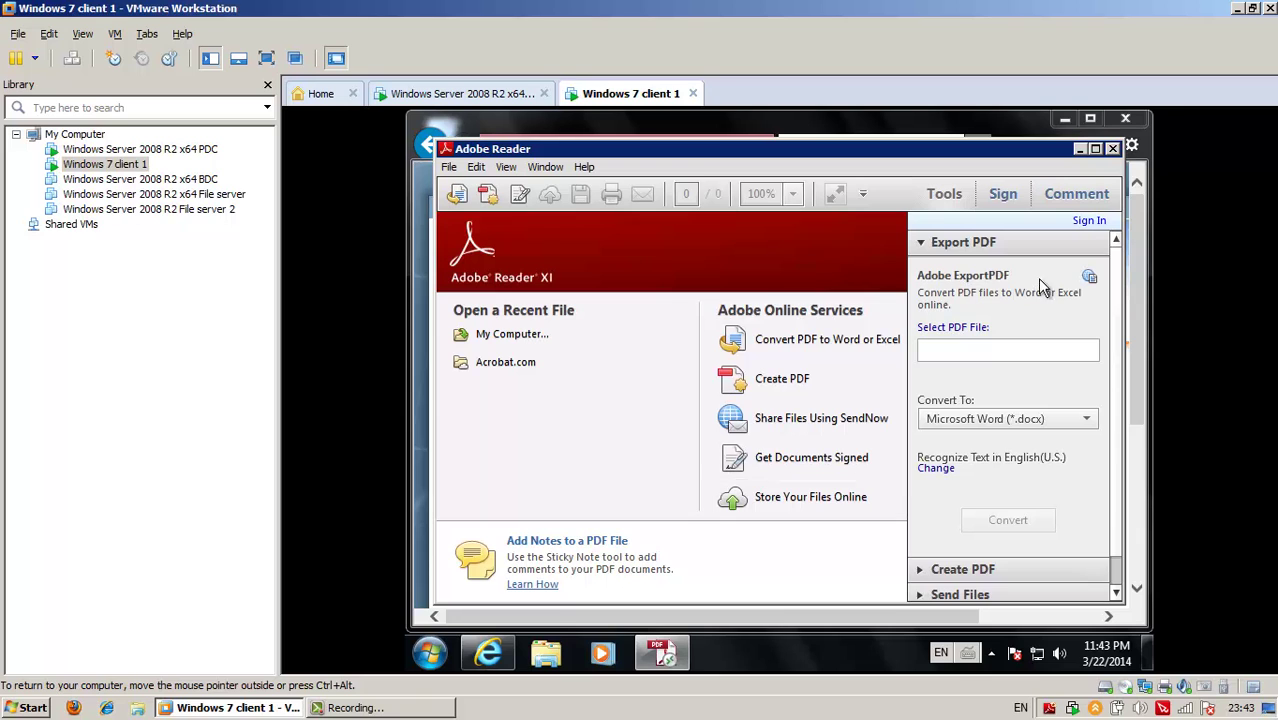
Reposition and shrink the remote Reader window, then browse its menu commands
{"action": "left_click_drag", "start_coordinate": [785, 150], "coordinate": [809, 151]}
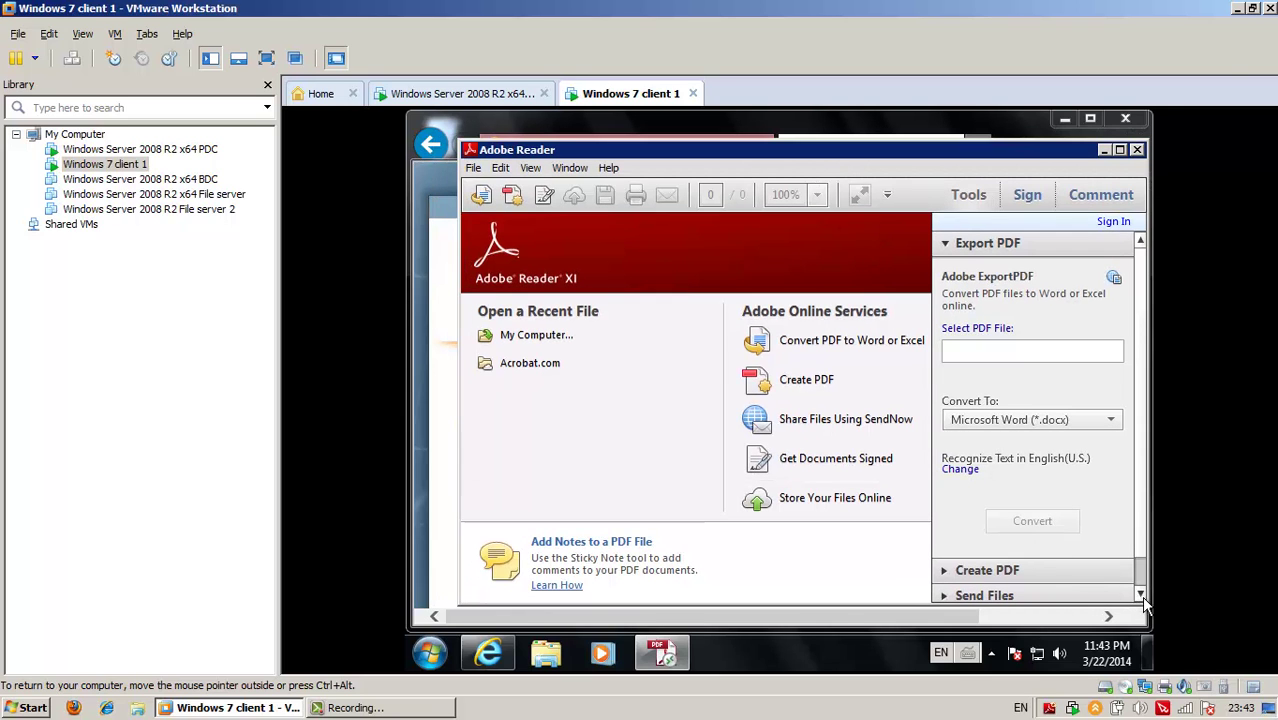
{"action": "left_click_drag", "start_coordinate": [1146, 601], "coordinate": [1033, 547]}
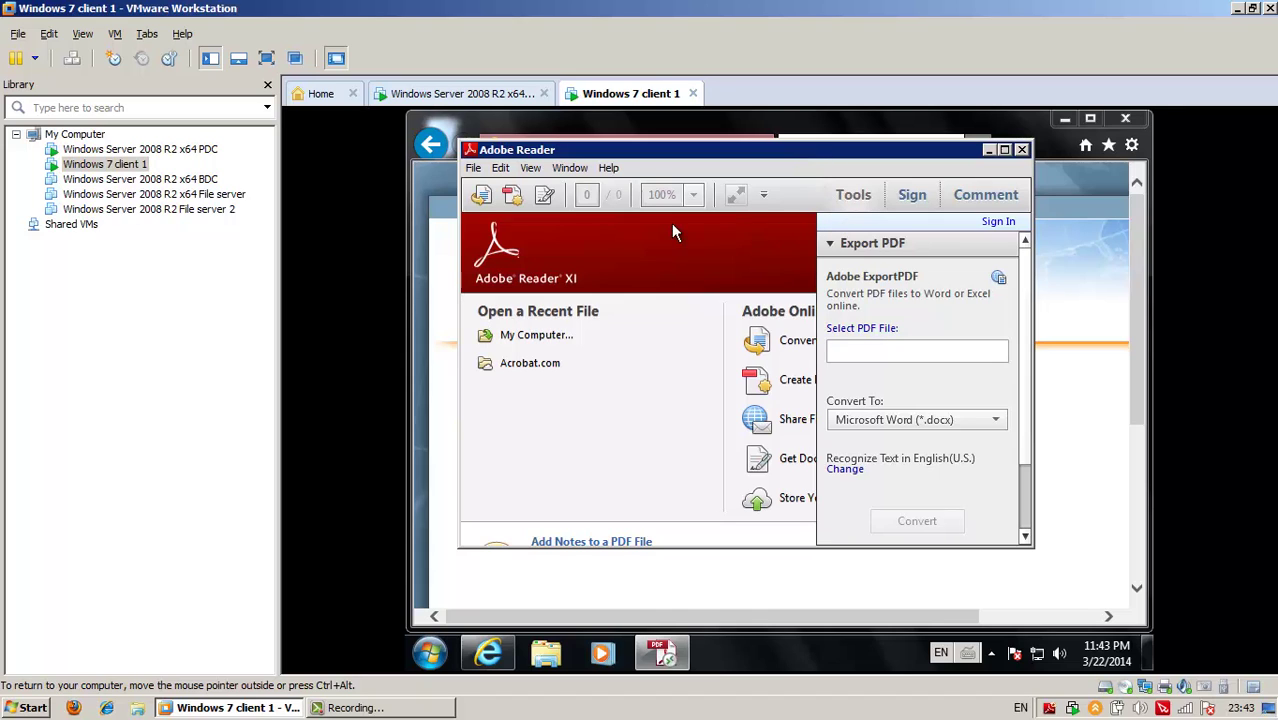
{"action": "left_click_drag", "start_coordinate": [665, 157], "coordinate": [709, 177]}
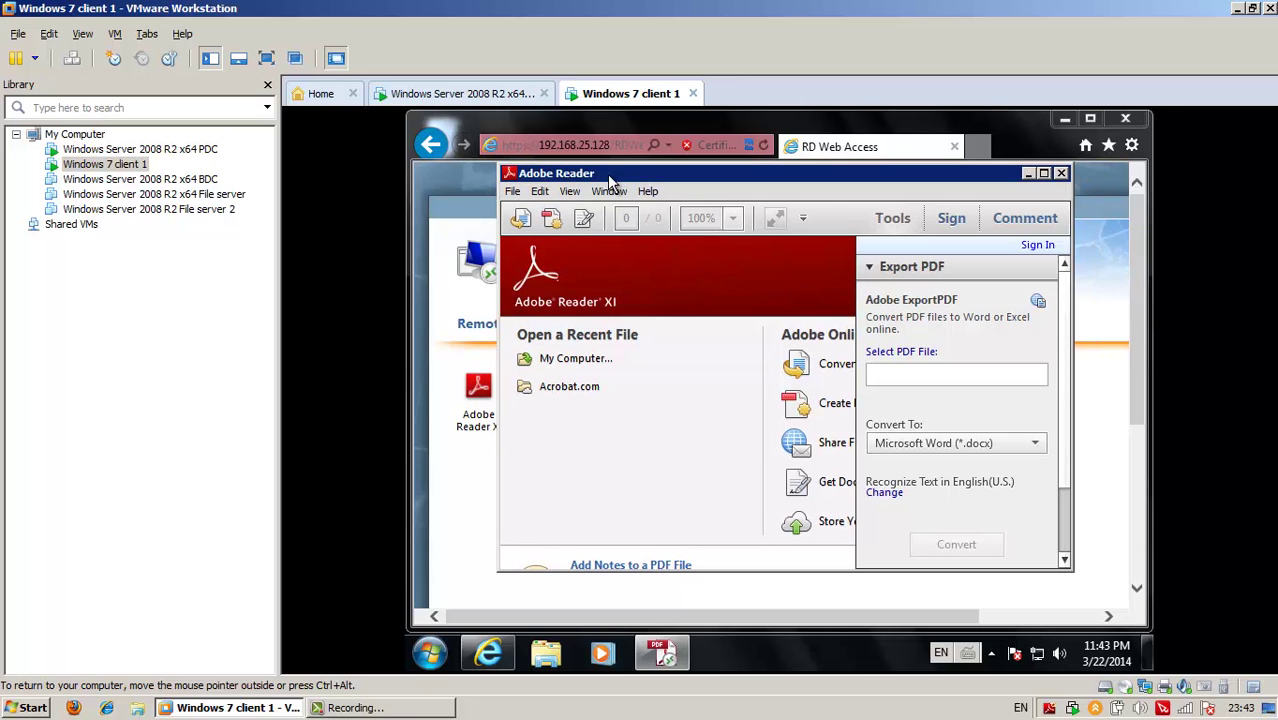
{"action": "mouse_move", "coordinate": [618, 178]}
{"action": "left_mouse_down"}
{"action": "mouse_move", "coordinate": [766, 455]}
{"action": "mouse_move", "coordinate": [762, 610]}
{"action": "mouse_move", "coordinate": [622, 176]}
{"action": "left_mouse_up"}
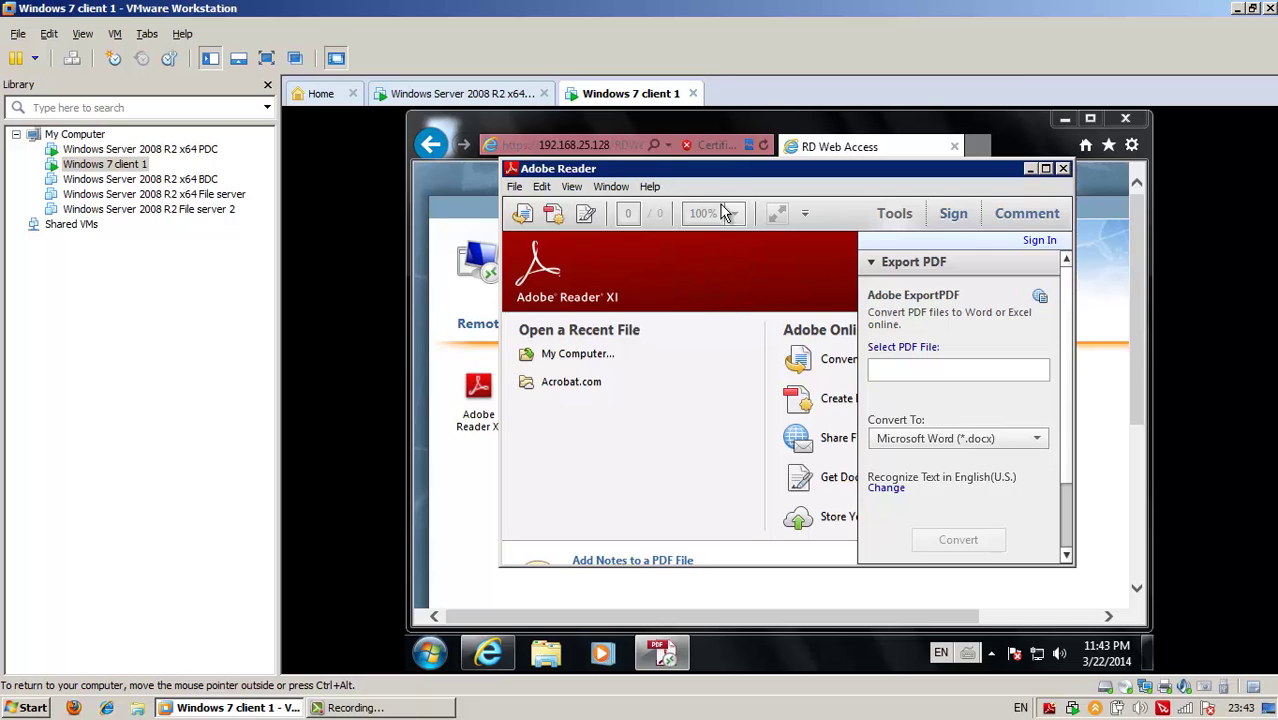
{"action": "left_click", "coordinate": [519, 188]}
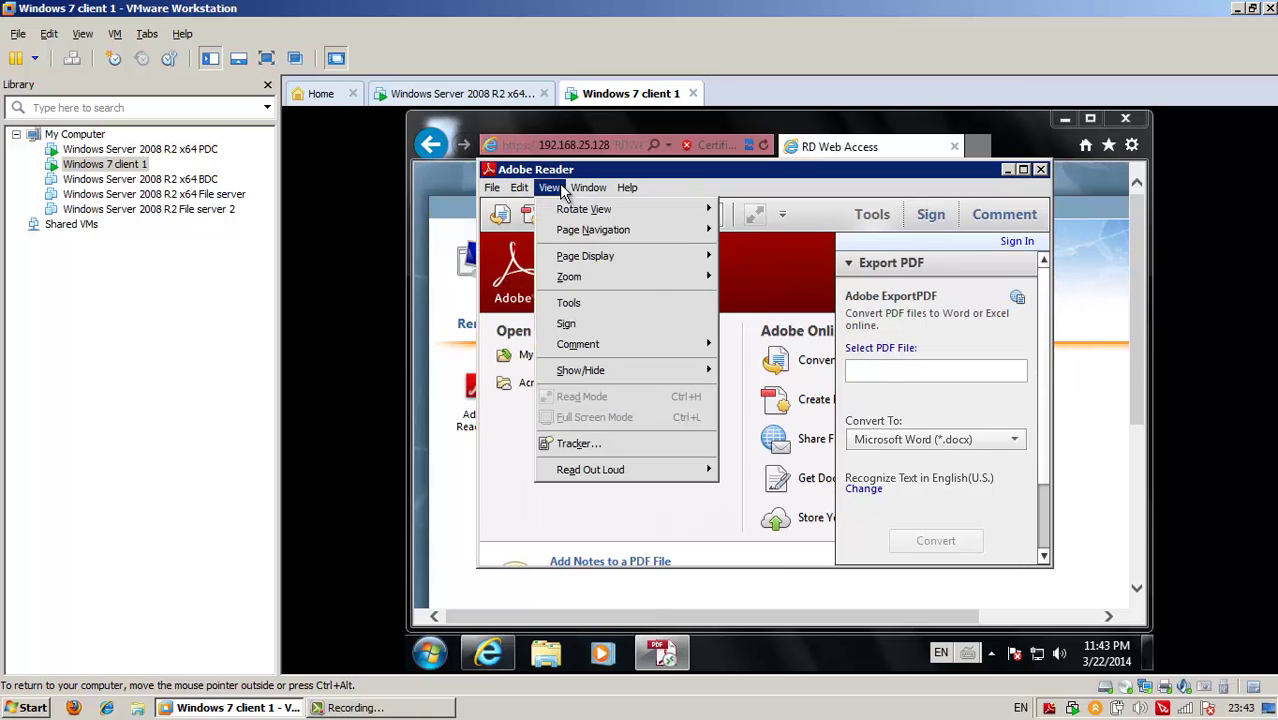
{"action": "mouse_move", "coordinate": [588, 187]}
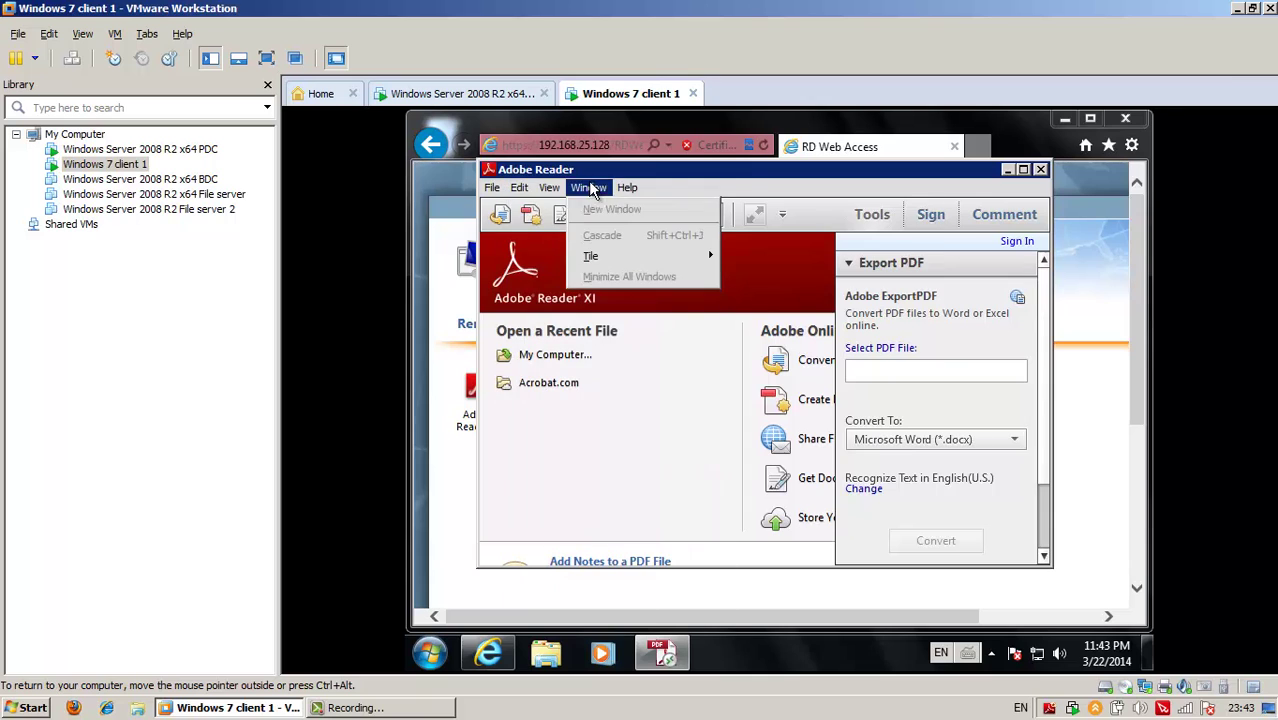
{"action": "left_click", "coordinate": [753, 178]}
{"action": "left_click", "coordinate": [1040, 169]}
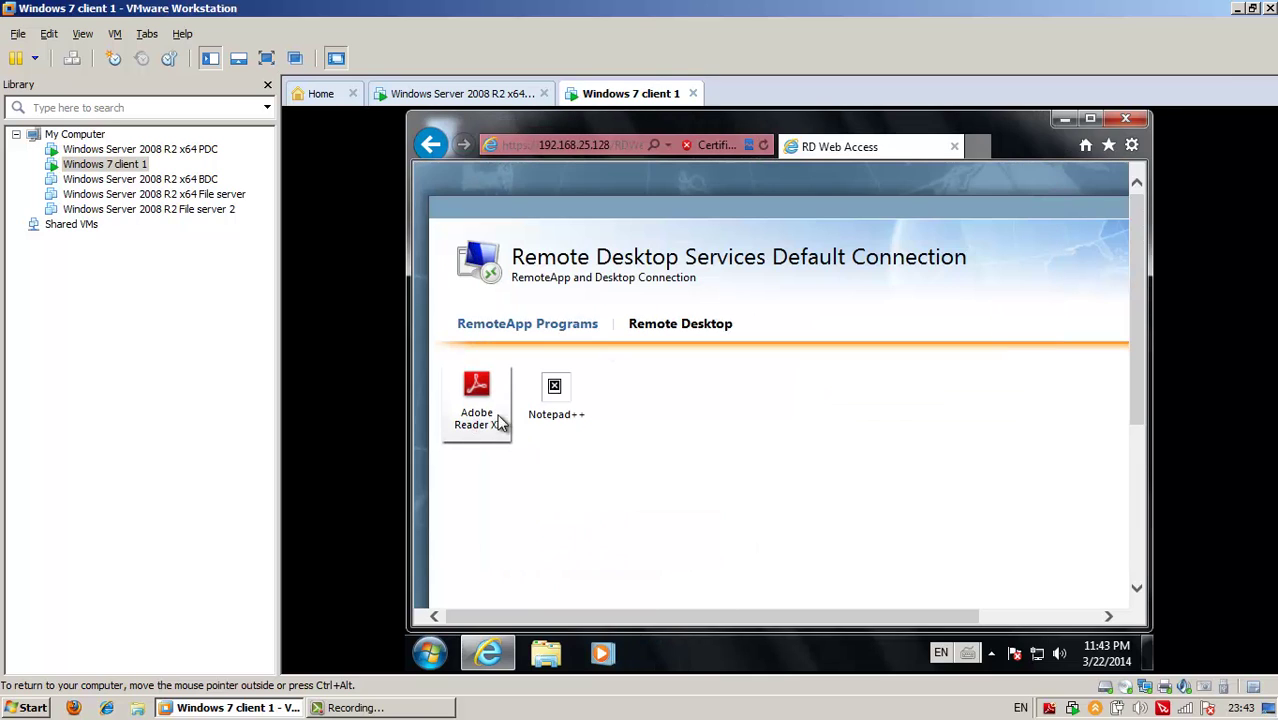
{"action": "left_click", "coordinate": [850, 535]}
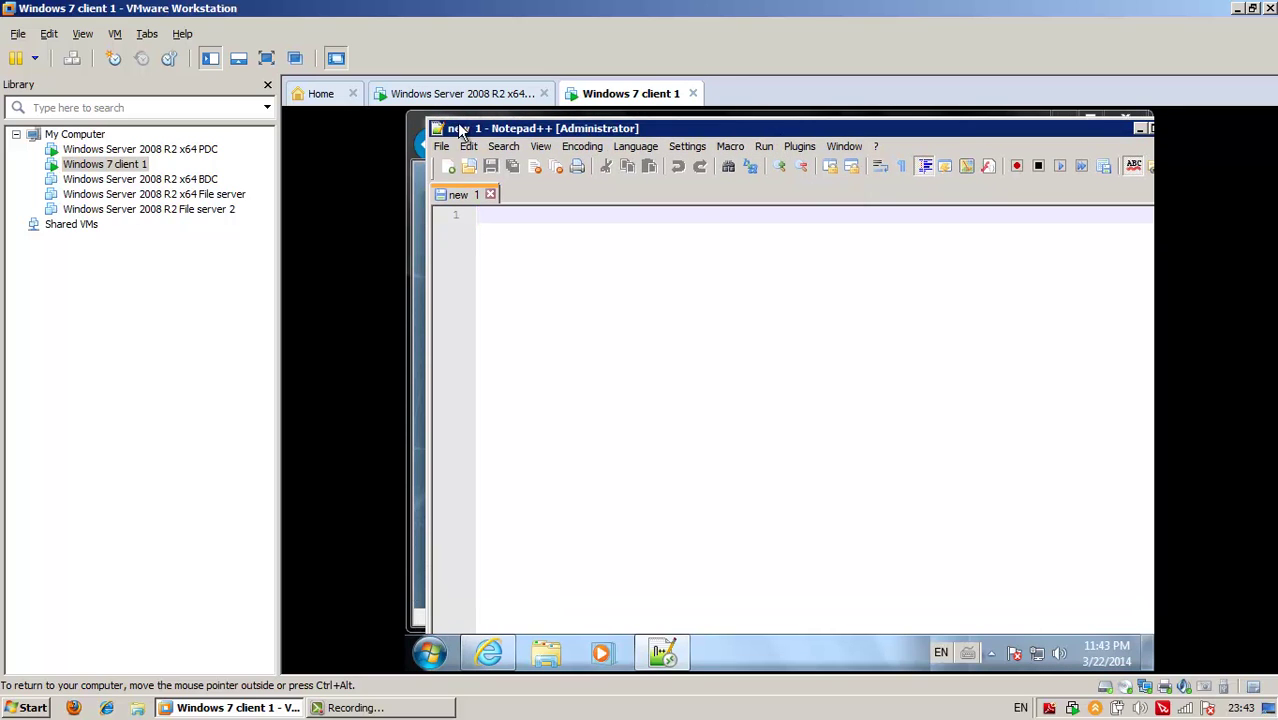
{"action": "left_click", "coordinate": [441, 146]}
{"action": "left_click", "coordinate": [1016, 160]}
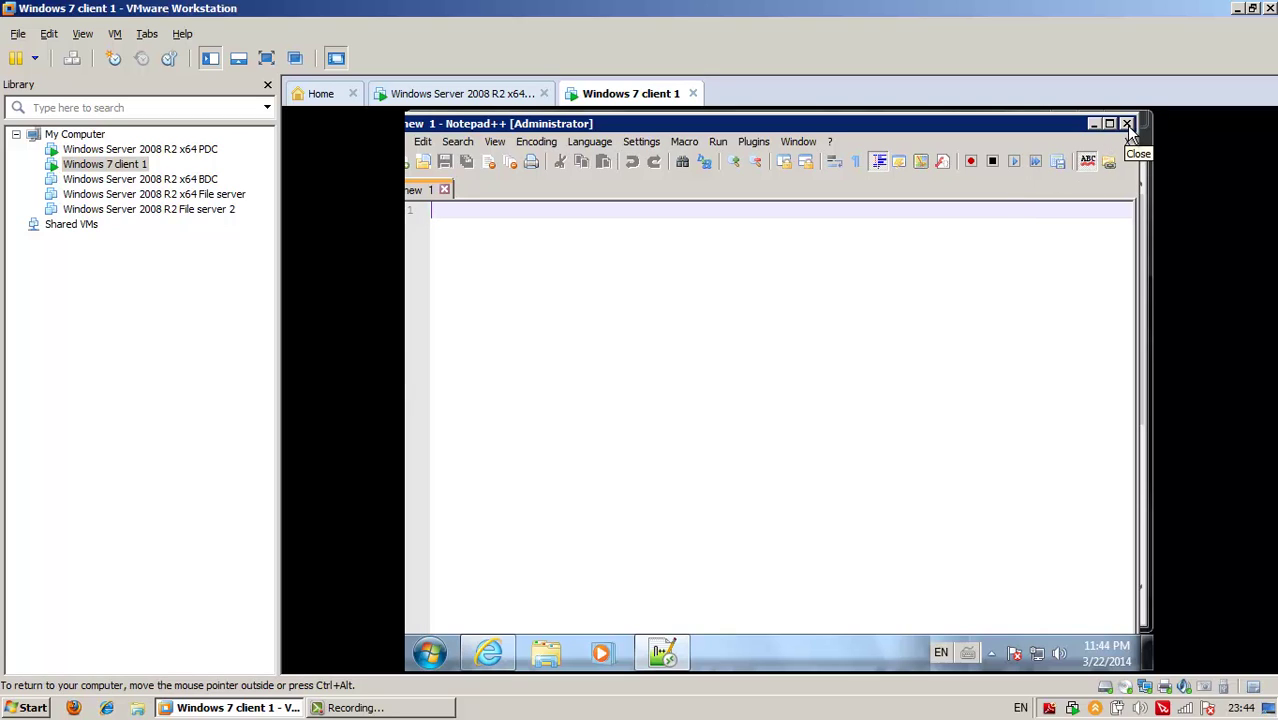
{"action": "left_click_drag", "start_coordinate": [1037, 125], "coordinate": [1054, 135]}
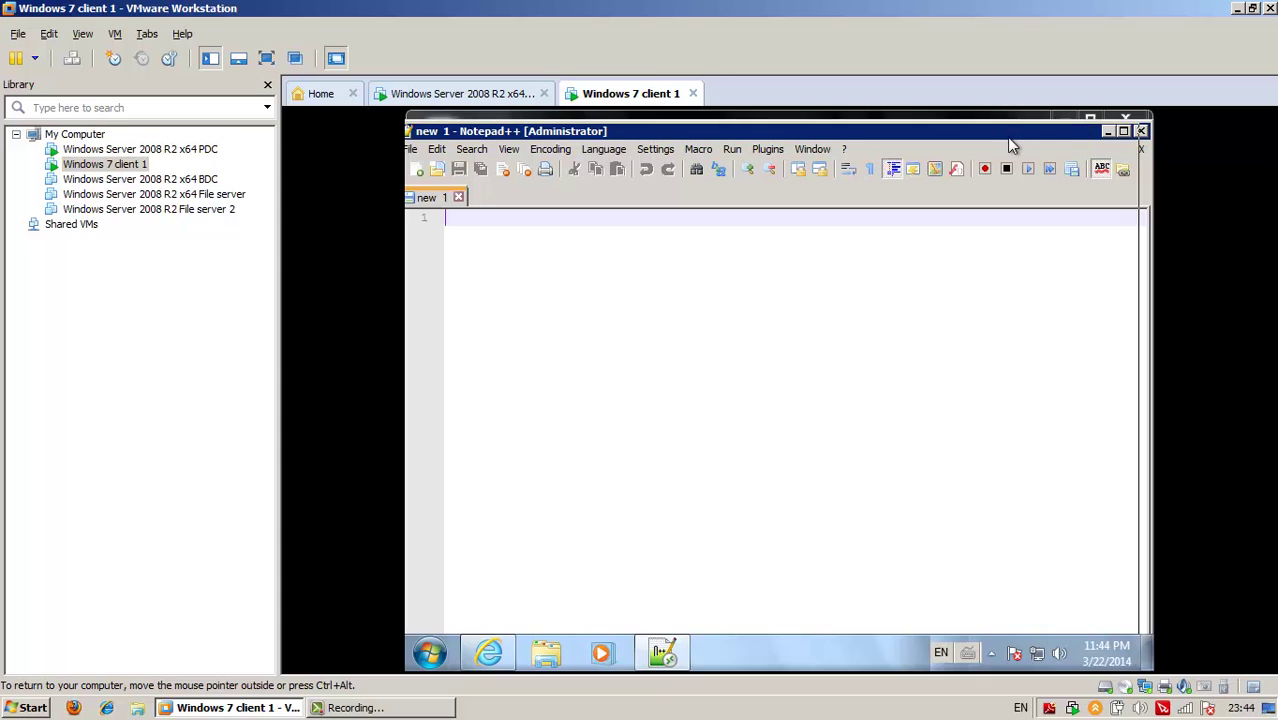
{"action": "left_click", "coordinate": [1126, 138]}
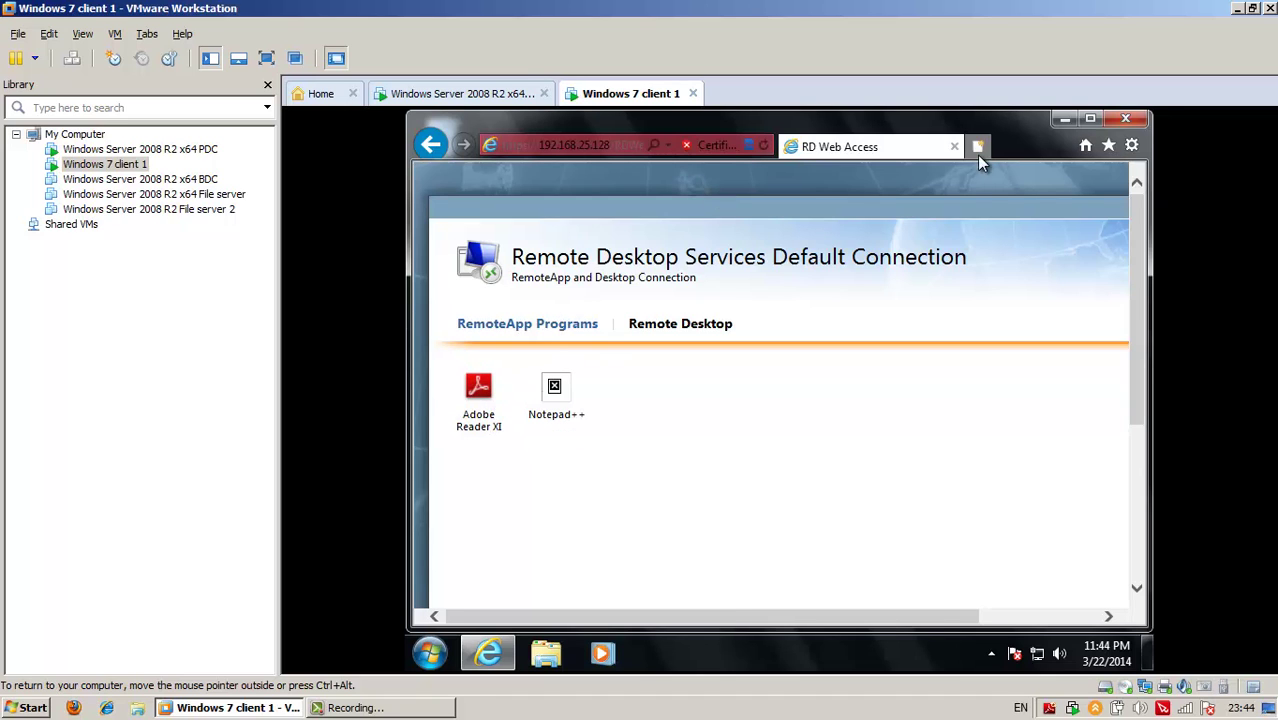
On the Windows Server 2008 R2 x64 PDC VM, bring up actions for Adobe Reader XI and Notepad++
{"action": "left_click", "coordinate": [515, 94]}
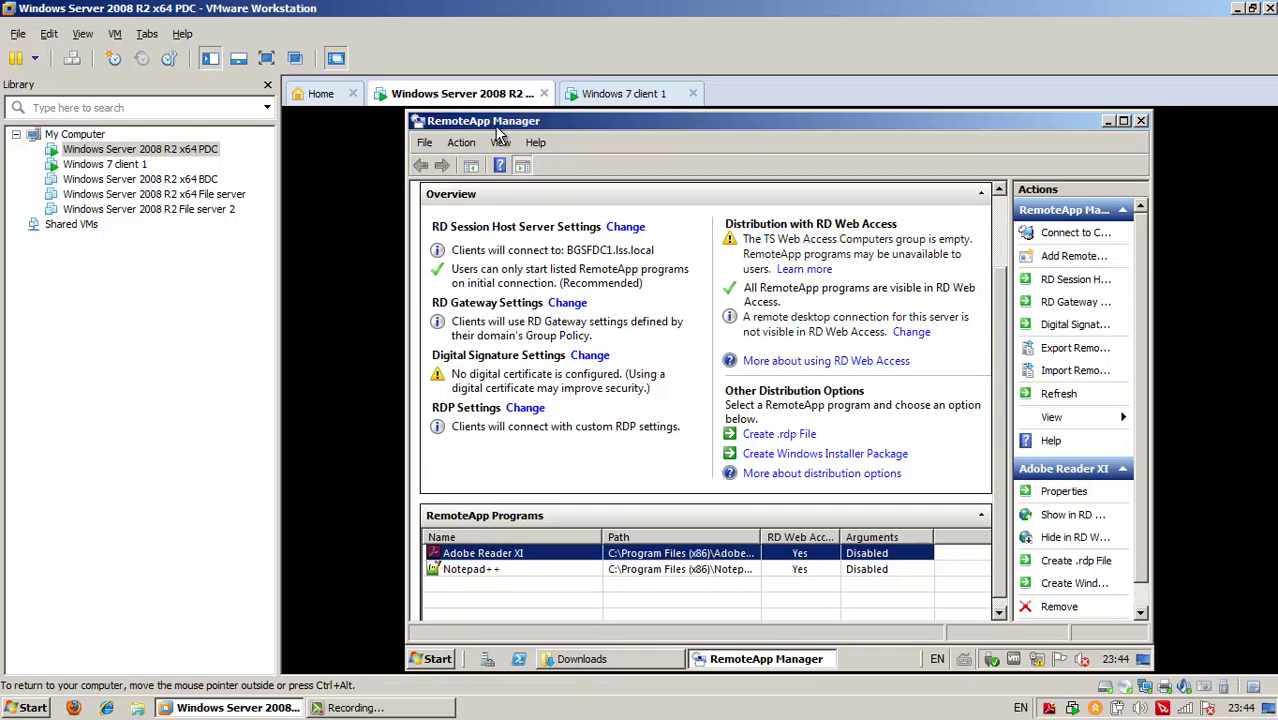
{"action": "right_click", "coordinate": [507, 561]}
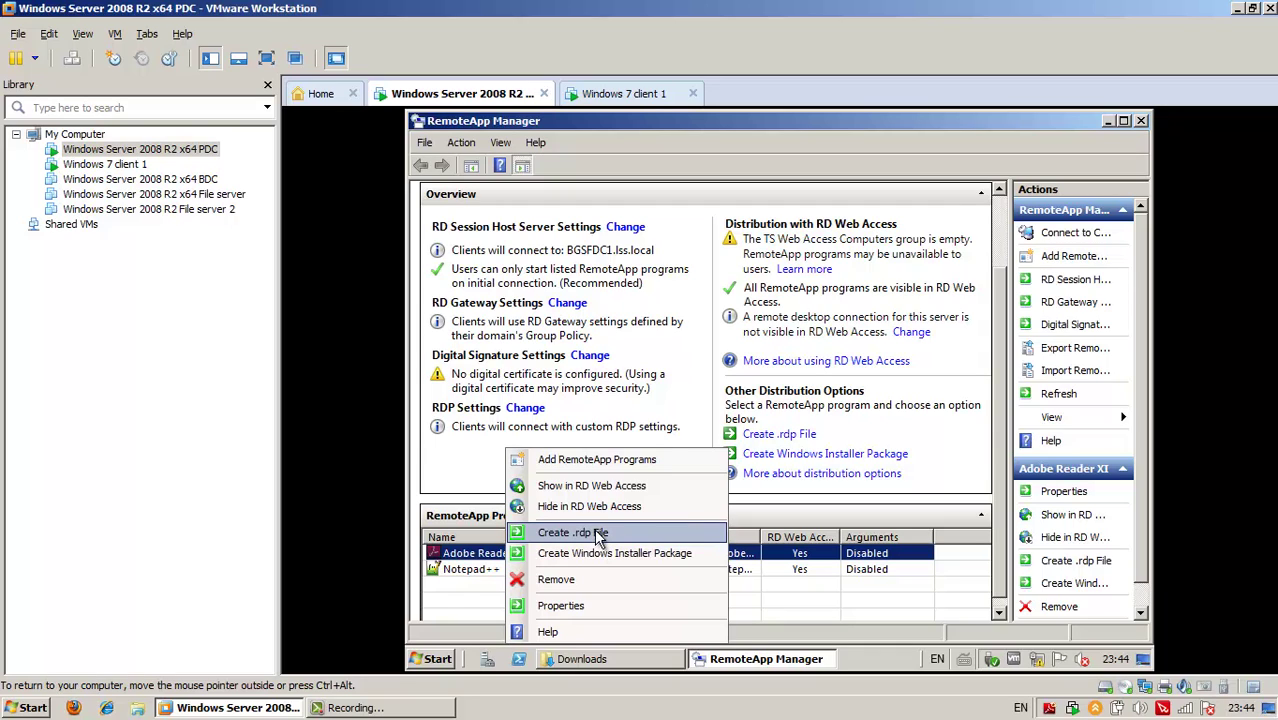
{"action": "left_click", "coordinate": [470, 572]}
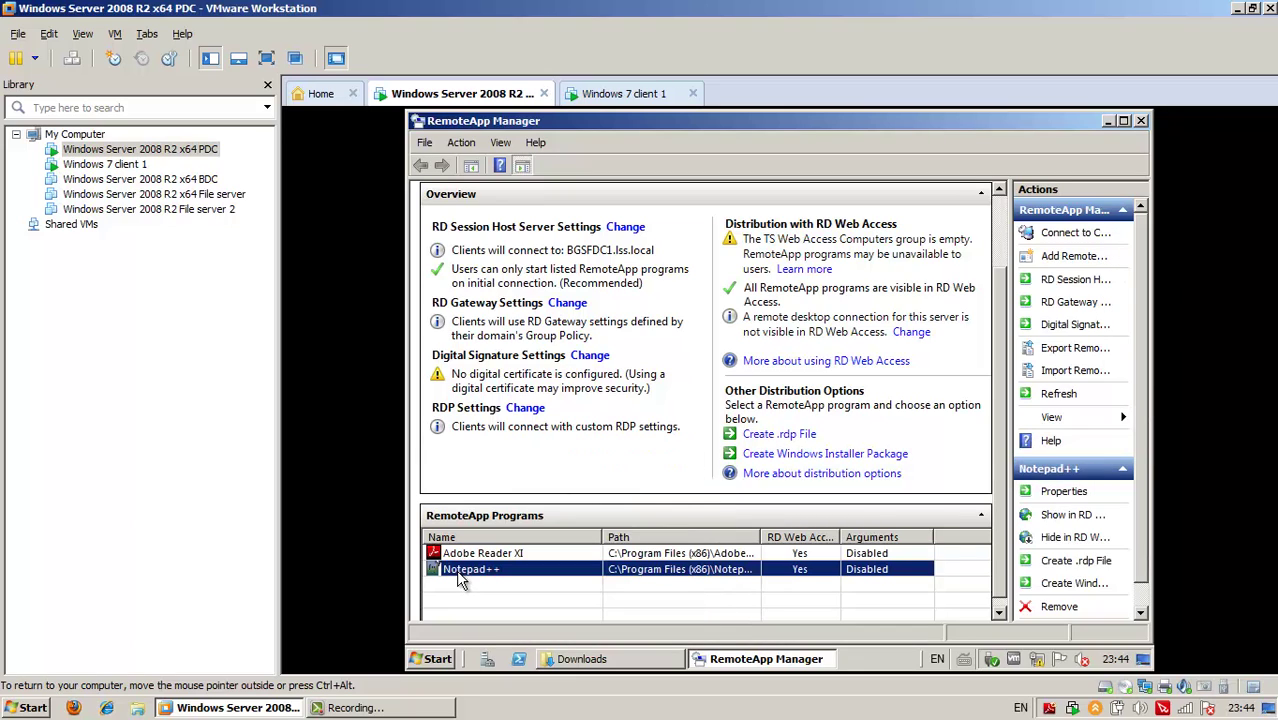
{"action": "right_click", "coordinate": [474, 576]}
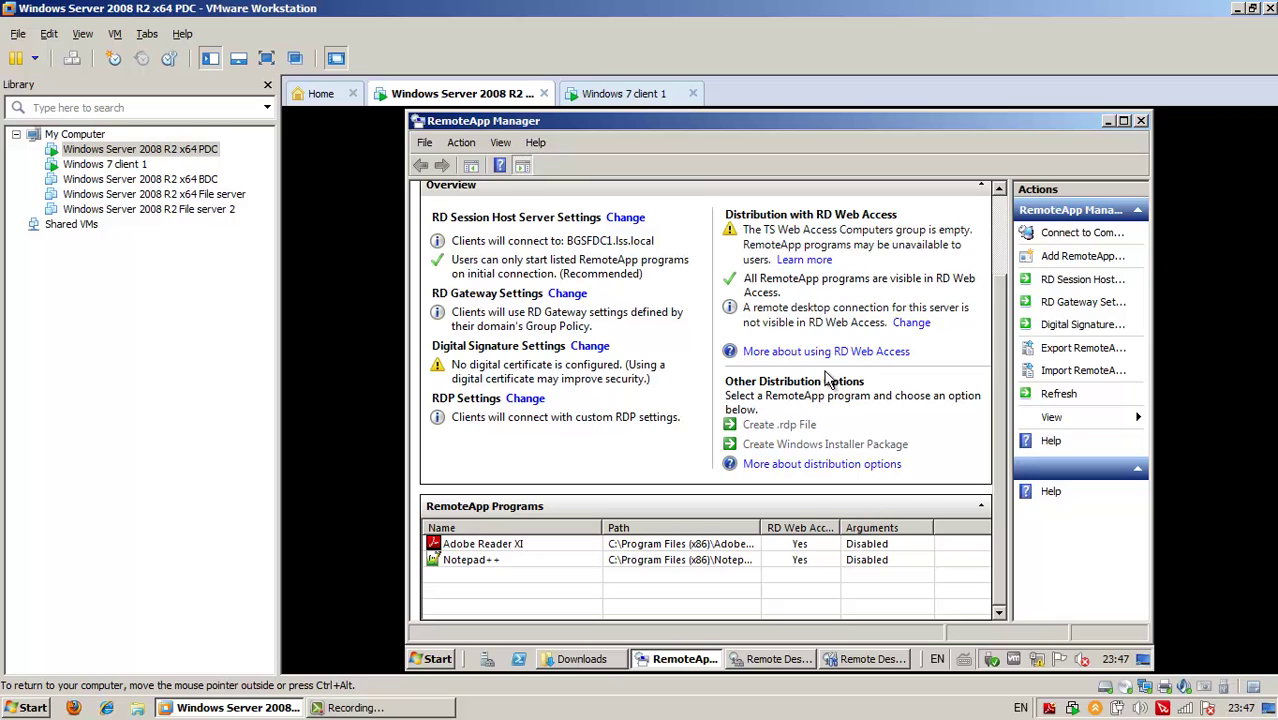
{"action": "left_click", "coordinate": [432, 712]}
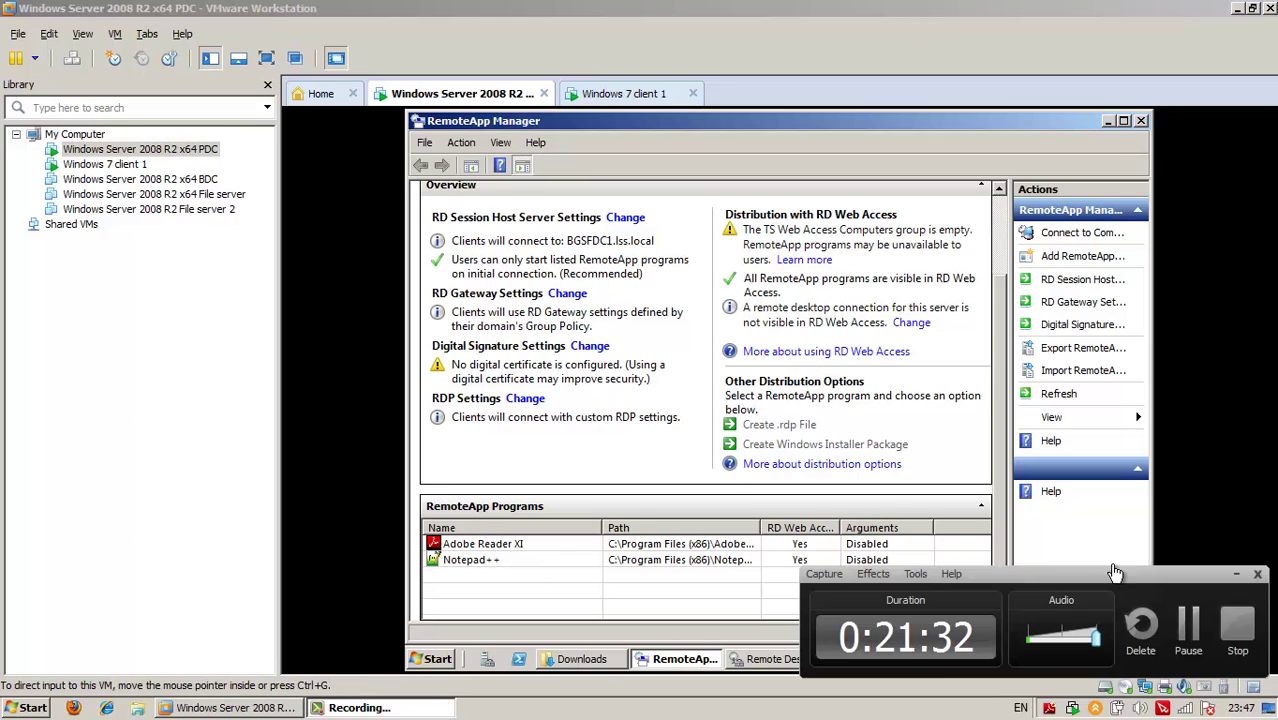